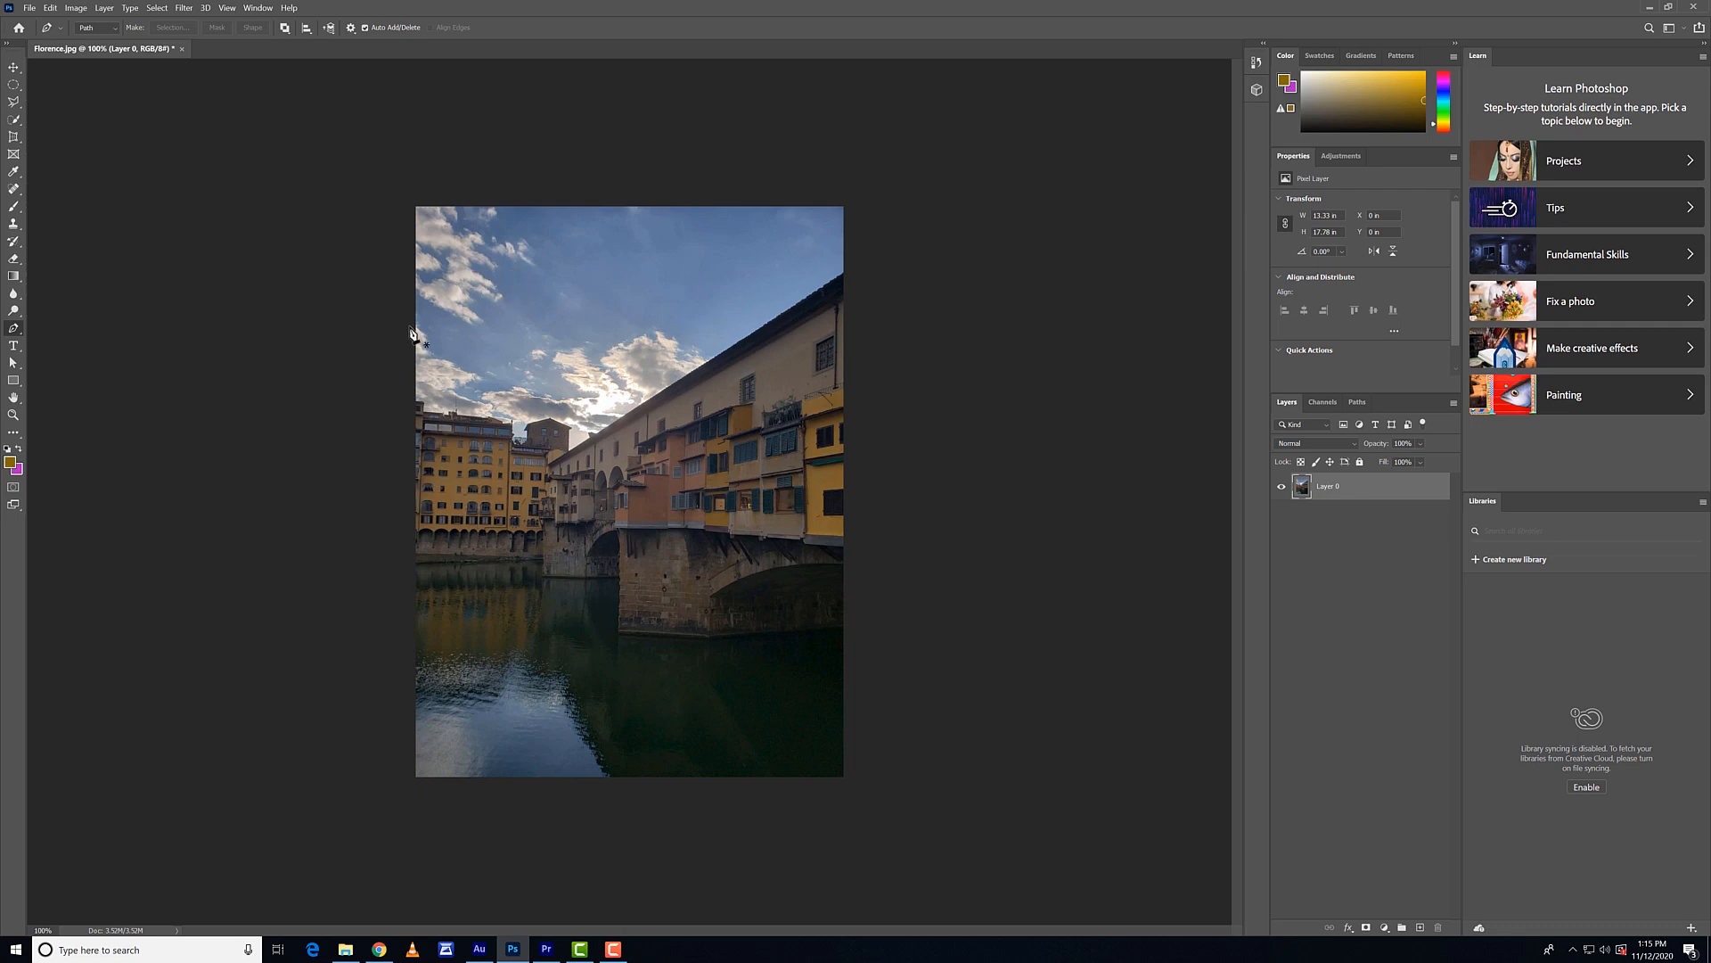
# Draw a closed D-shaped work path over the sky and buildings with the Pen tool in Path mode, using Combine Shapes.
pyautogui.click(103, 30)
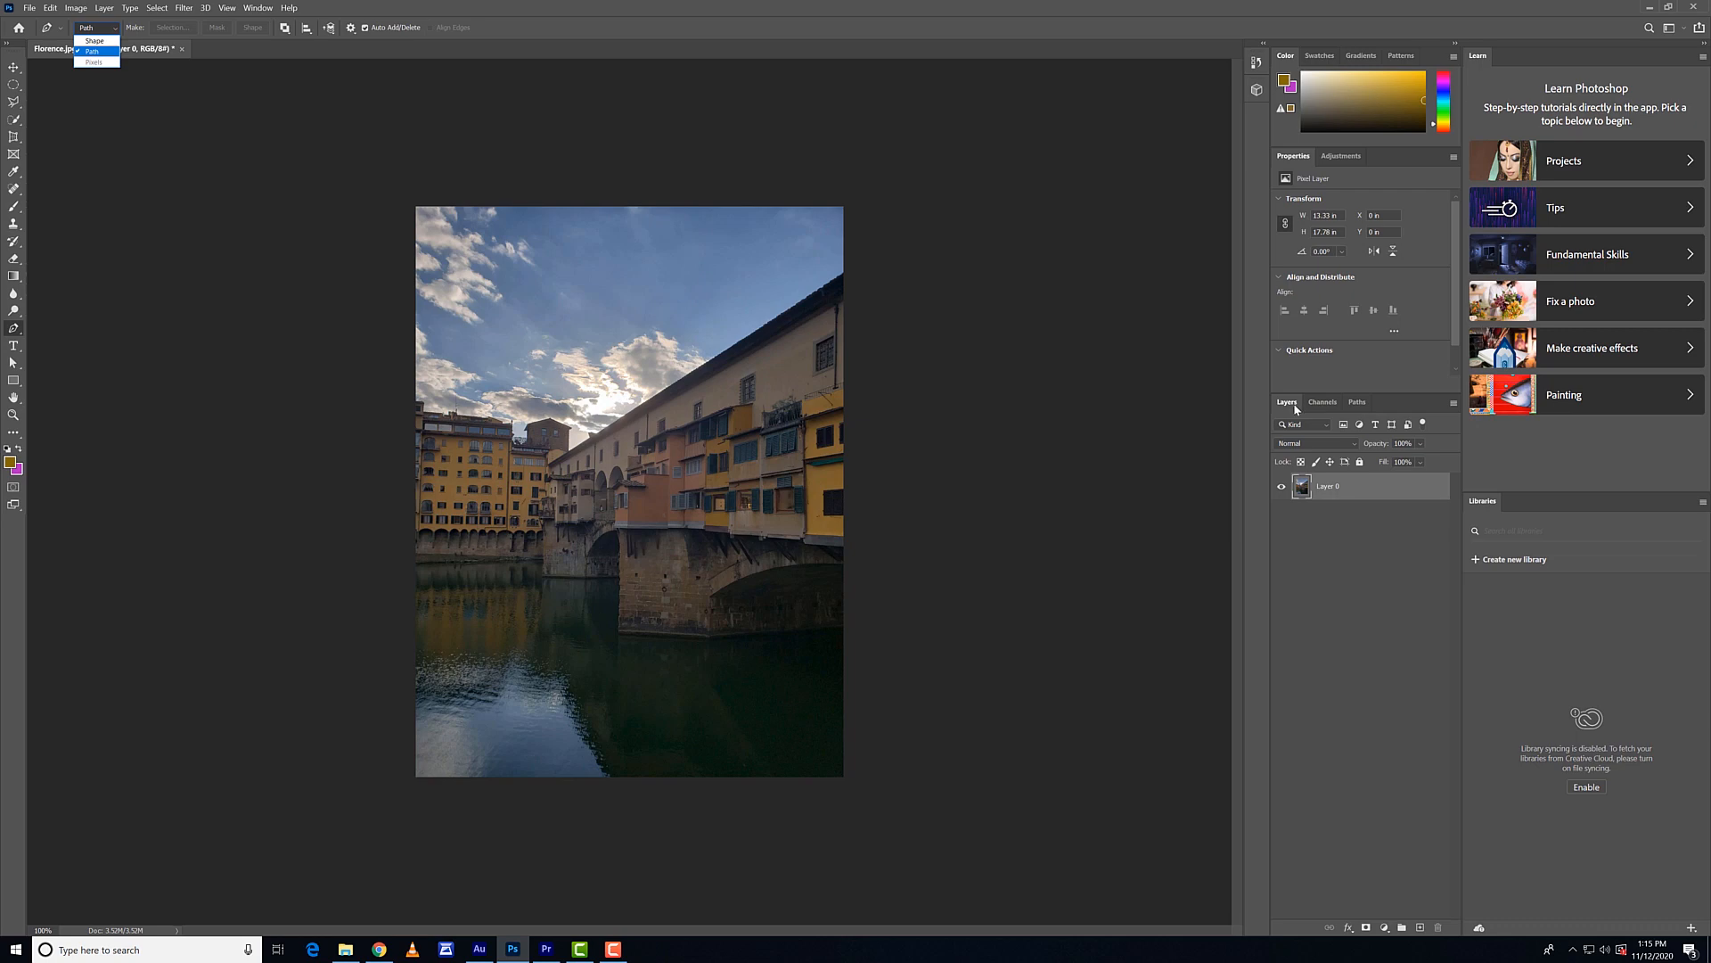
pyautogui.click(1359, 402)
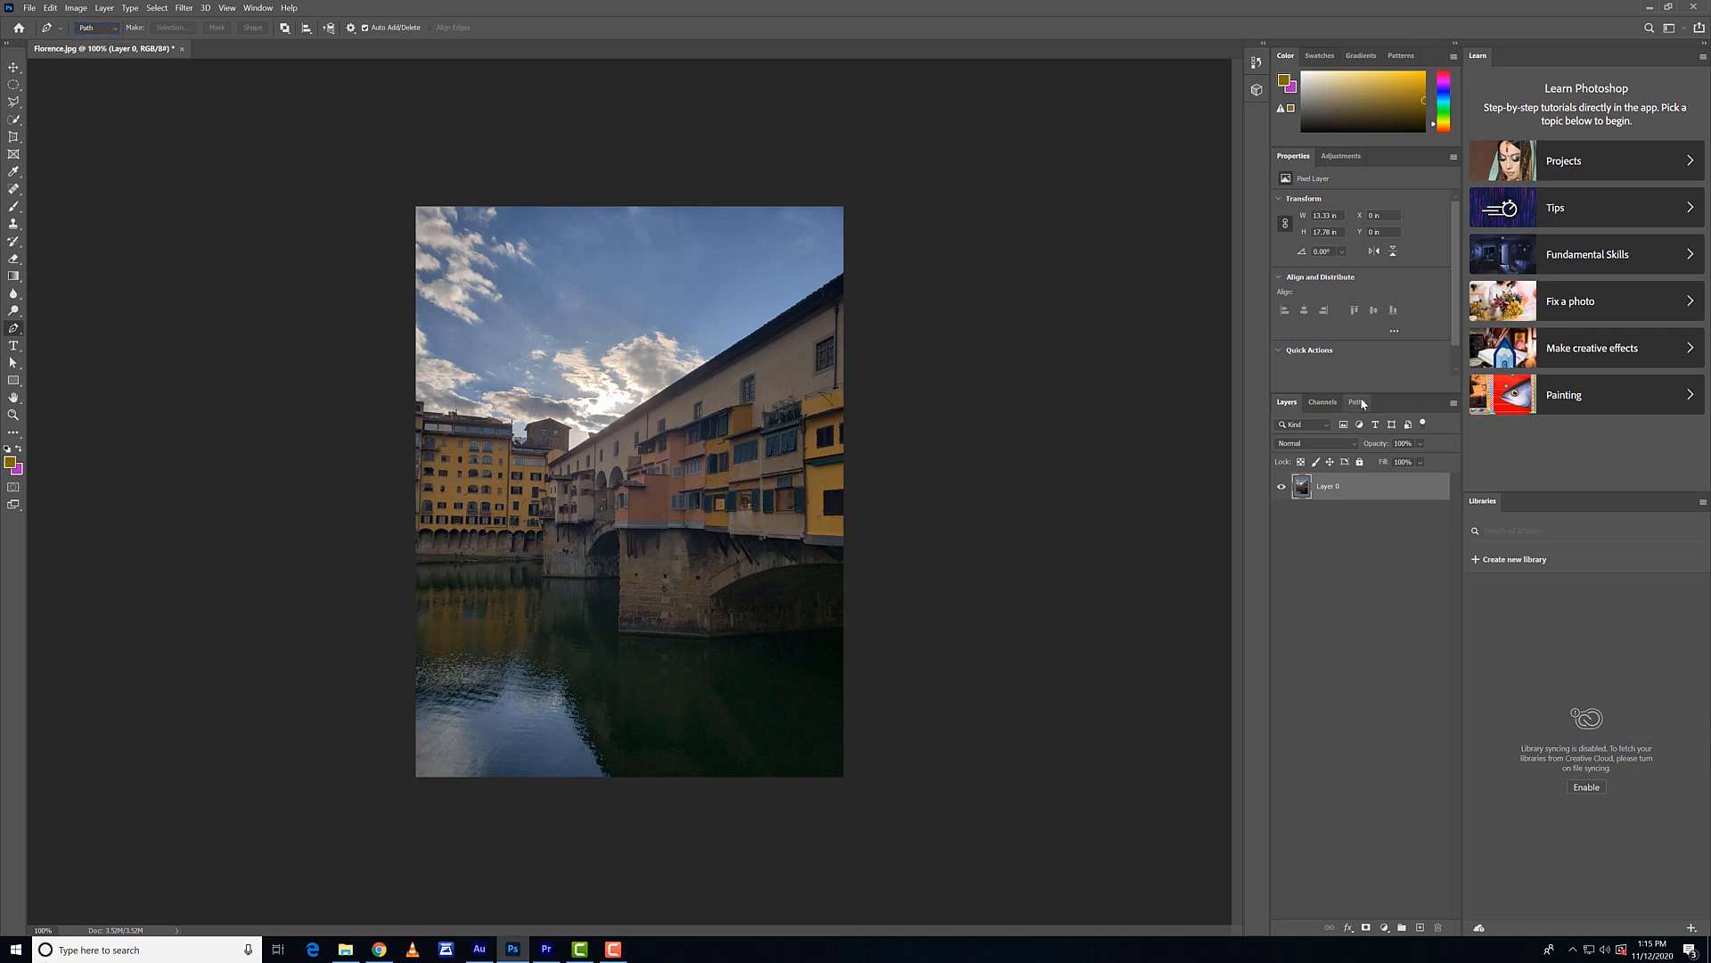
pyautogui.click(1357, 403)
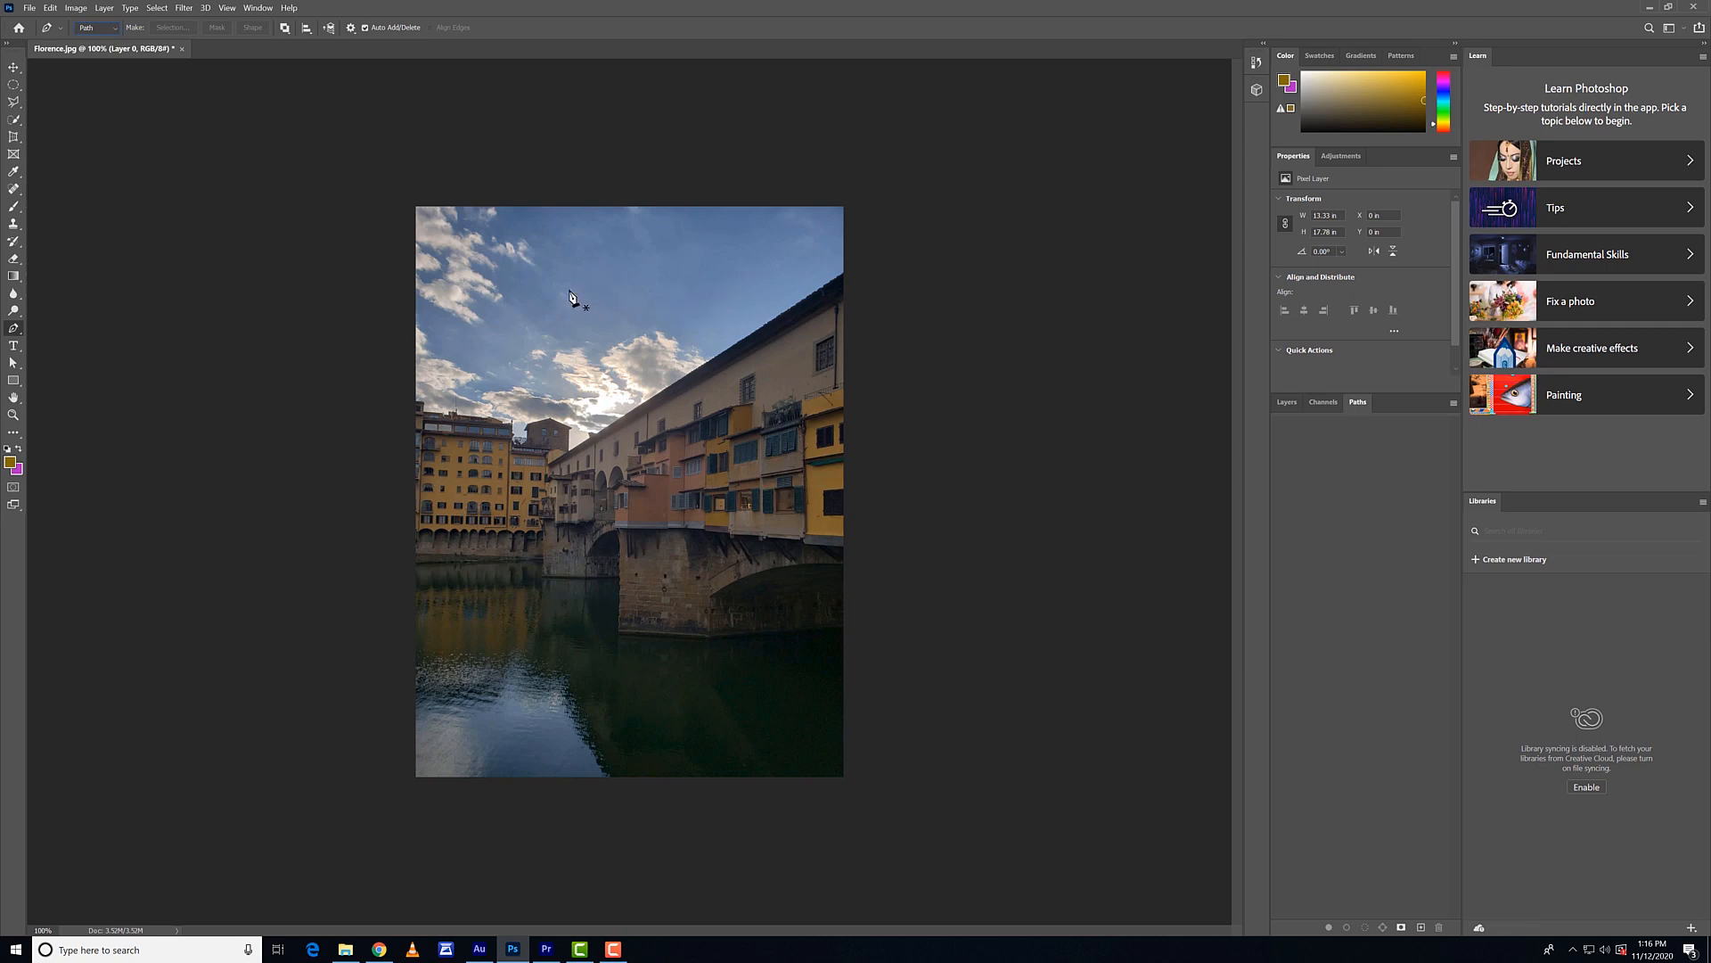
pyautogui.click(500, 296)
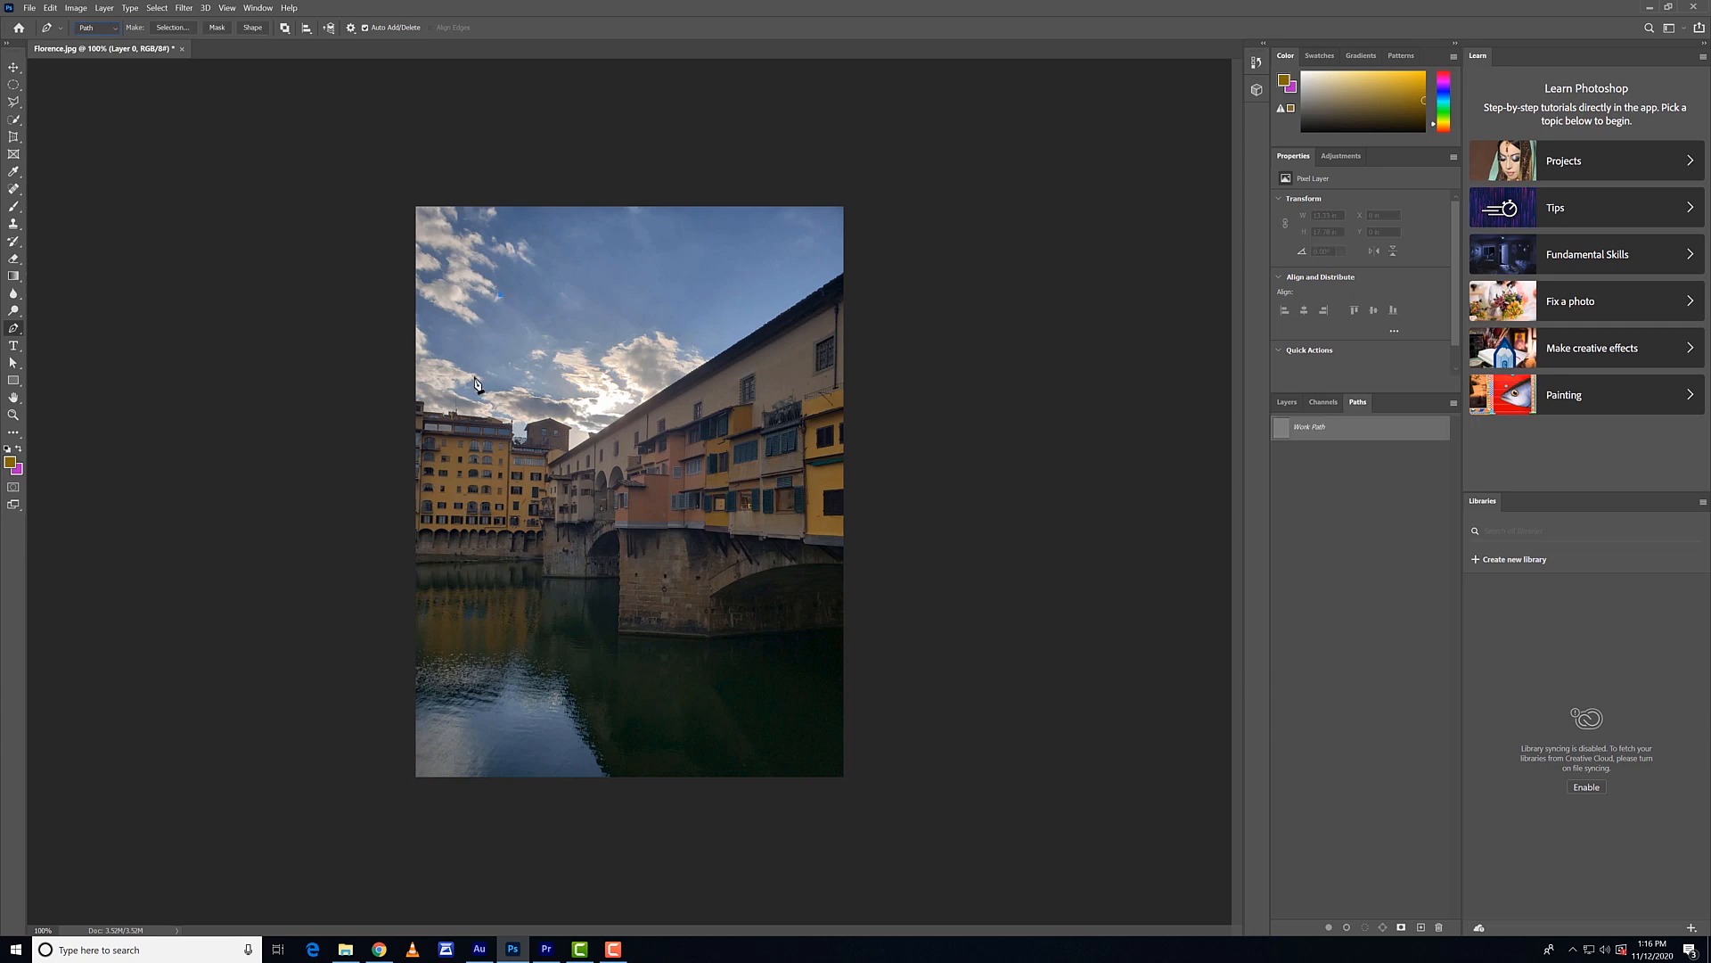
pyautogui.click(486, 537)
pyautogui.moveTo(665, 401); pyautogui.dragTo(628, 315)
pyautogui.moveTo(702, 488); pyautogui.dragTo(760, 433)
pyautogui.hotkey('ctrl', 'z')
pyautogui.click(502, 298)
pyautogui.click(285, 28)
pyautogui.click(314, 59)
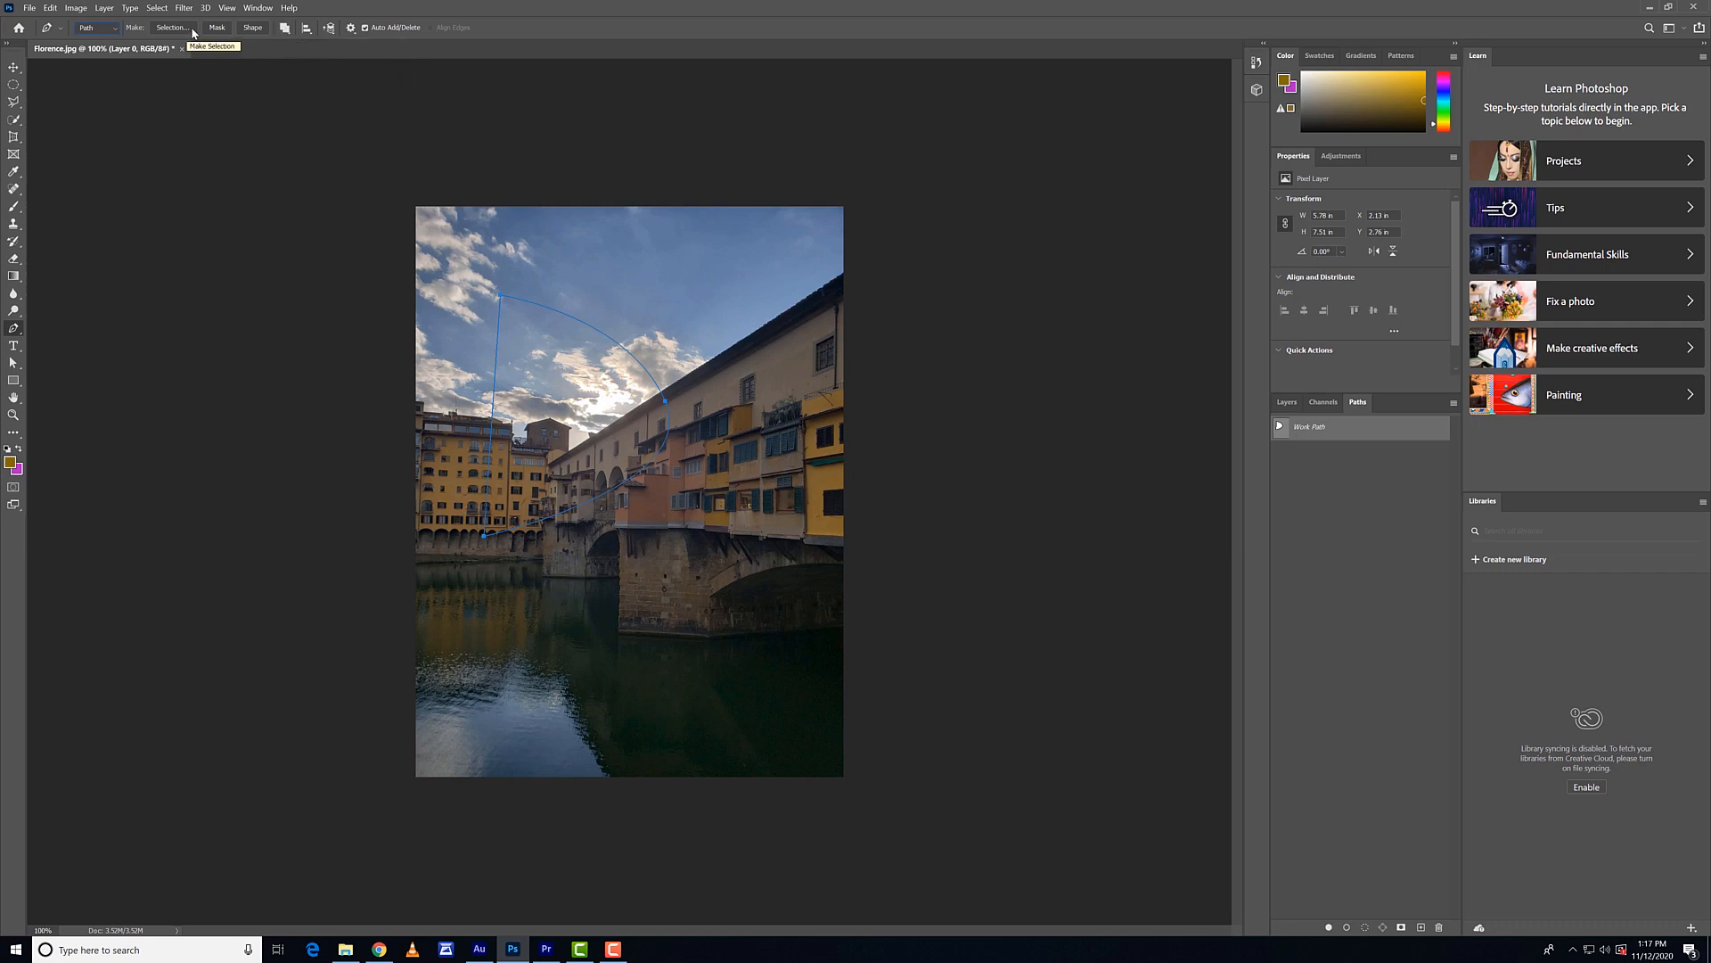
# Make a new anti-aliased selection from the path with a 0-pixel feather radius, deselect it and reactivate the work path.
pyautogui.click(164, 27)
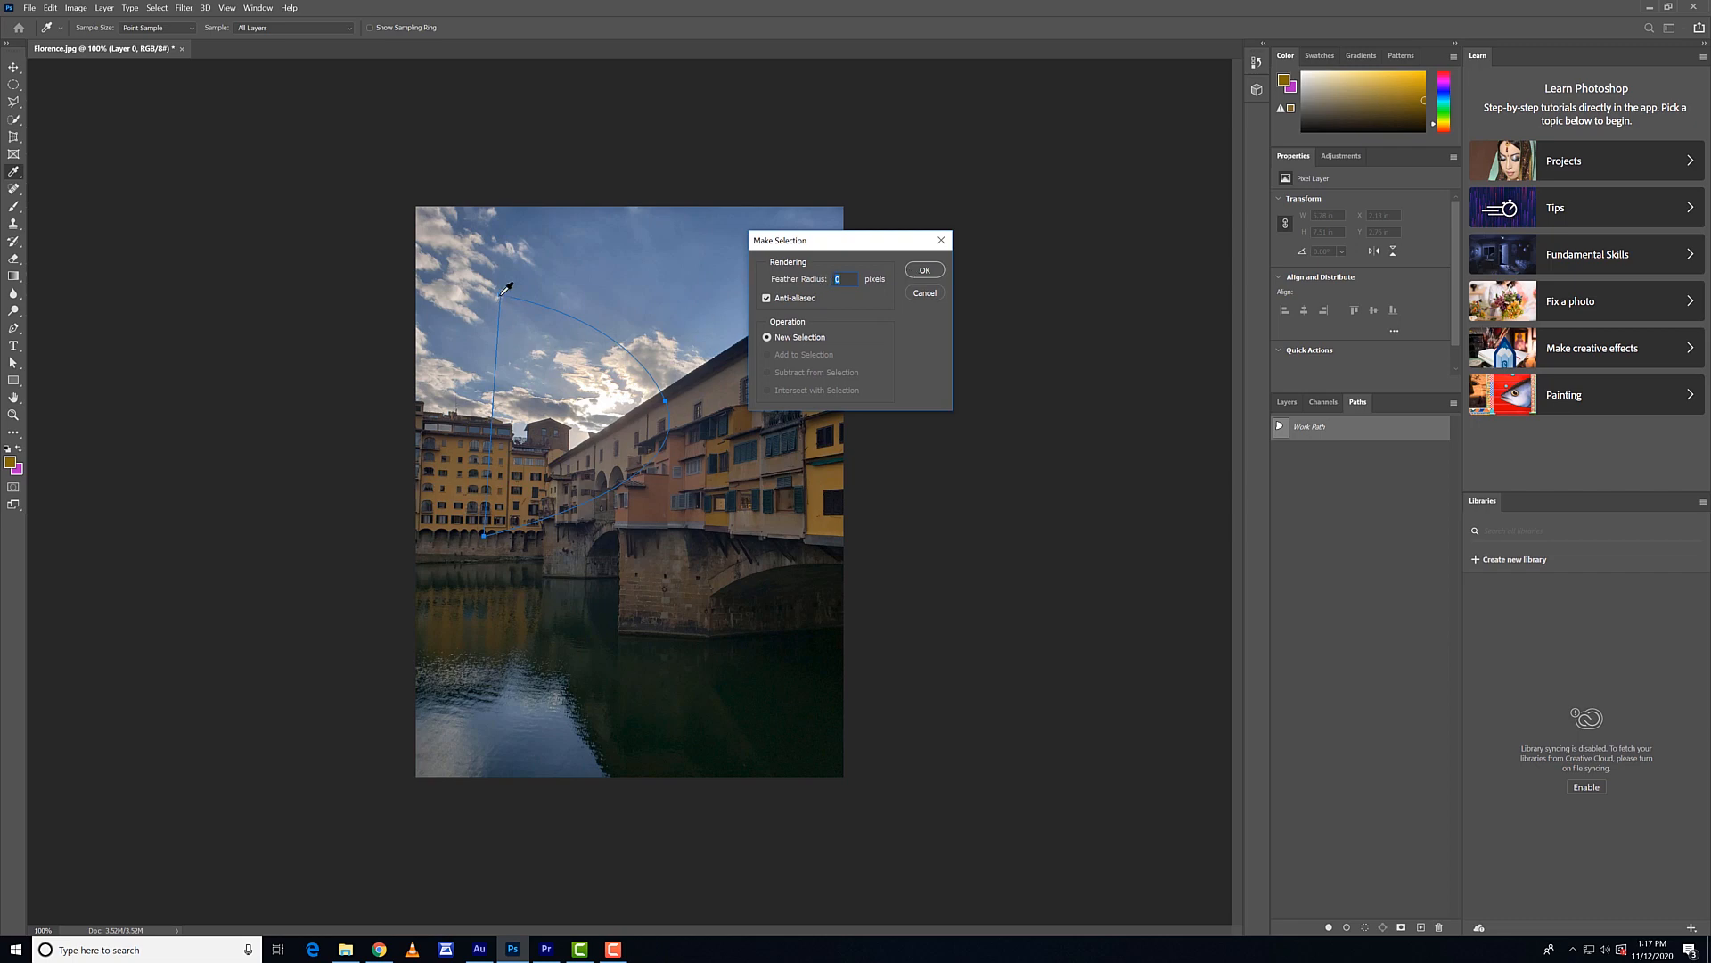
pyautogui.click(925, 269)
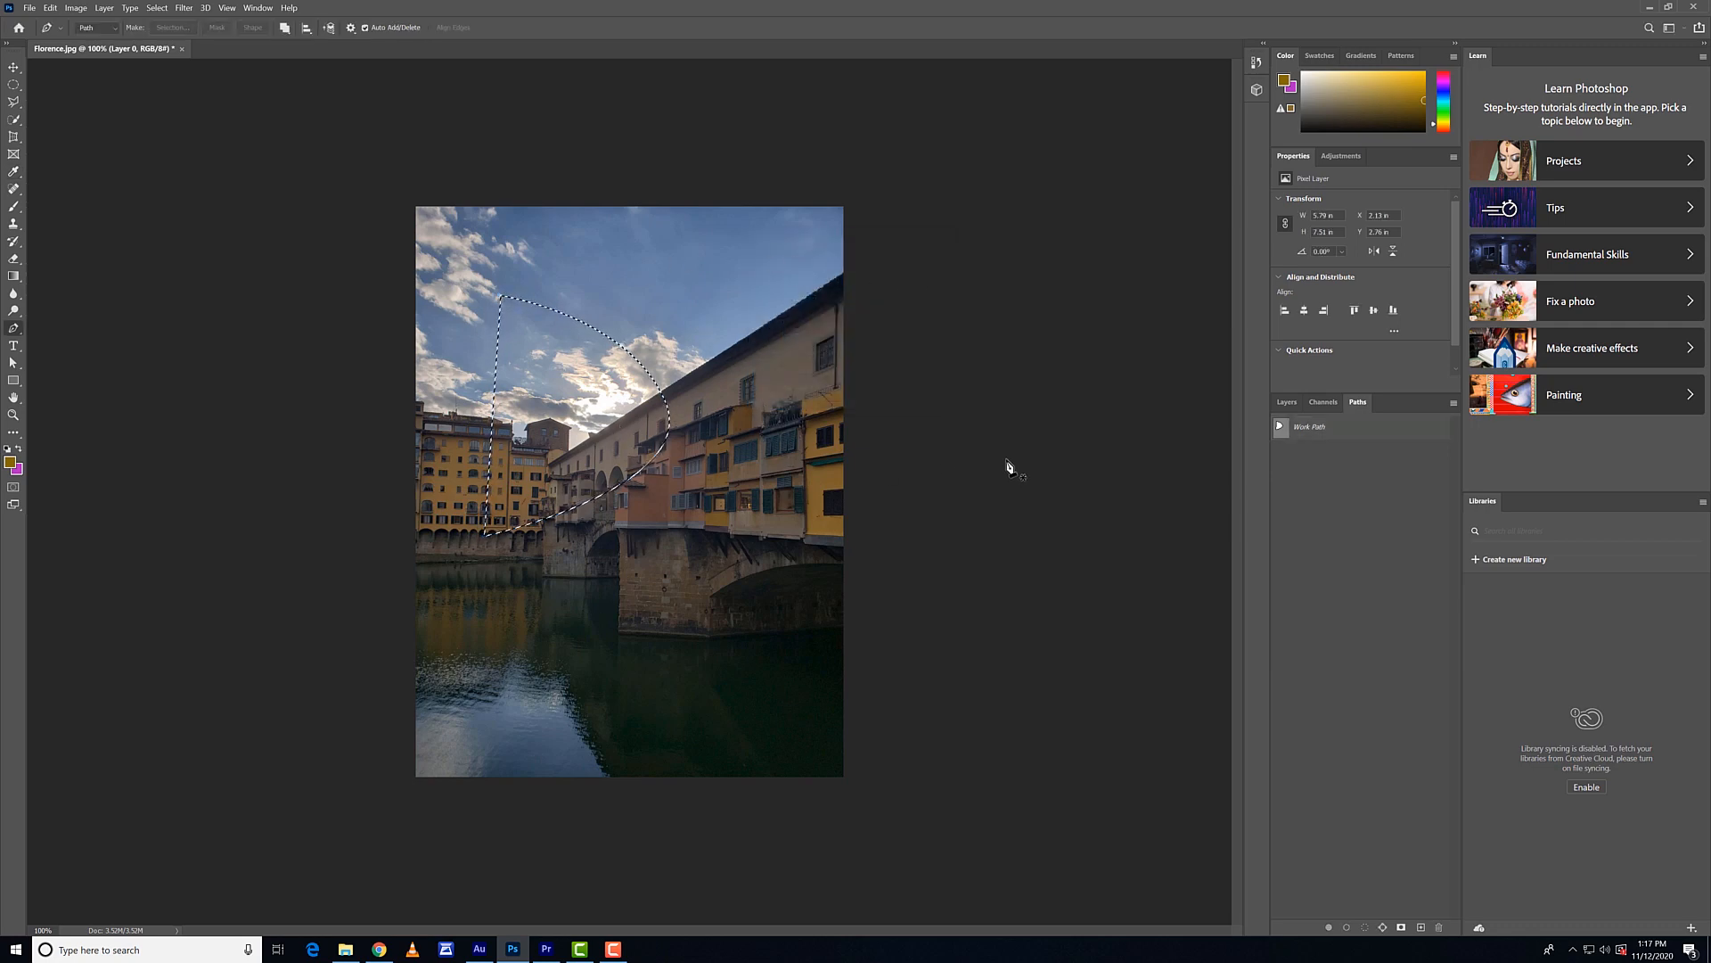
pyautogui.click(1286, 402)
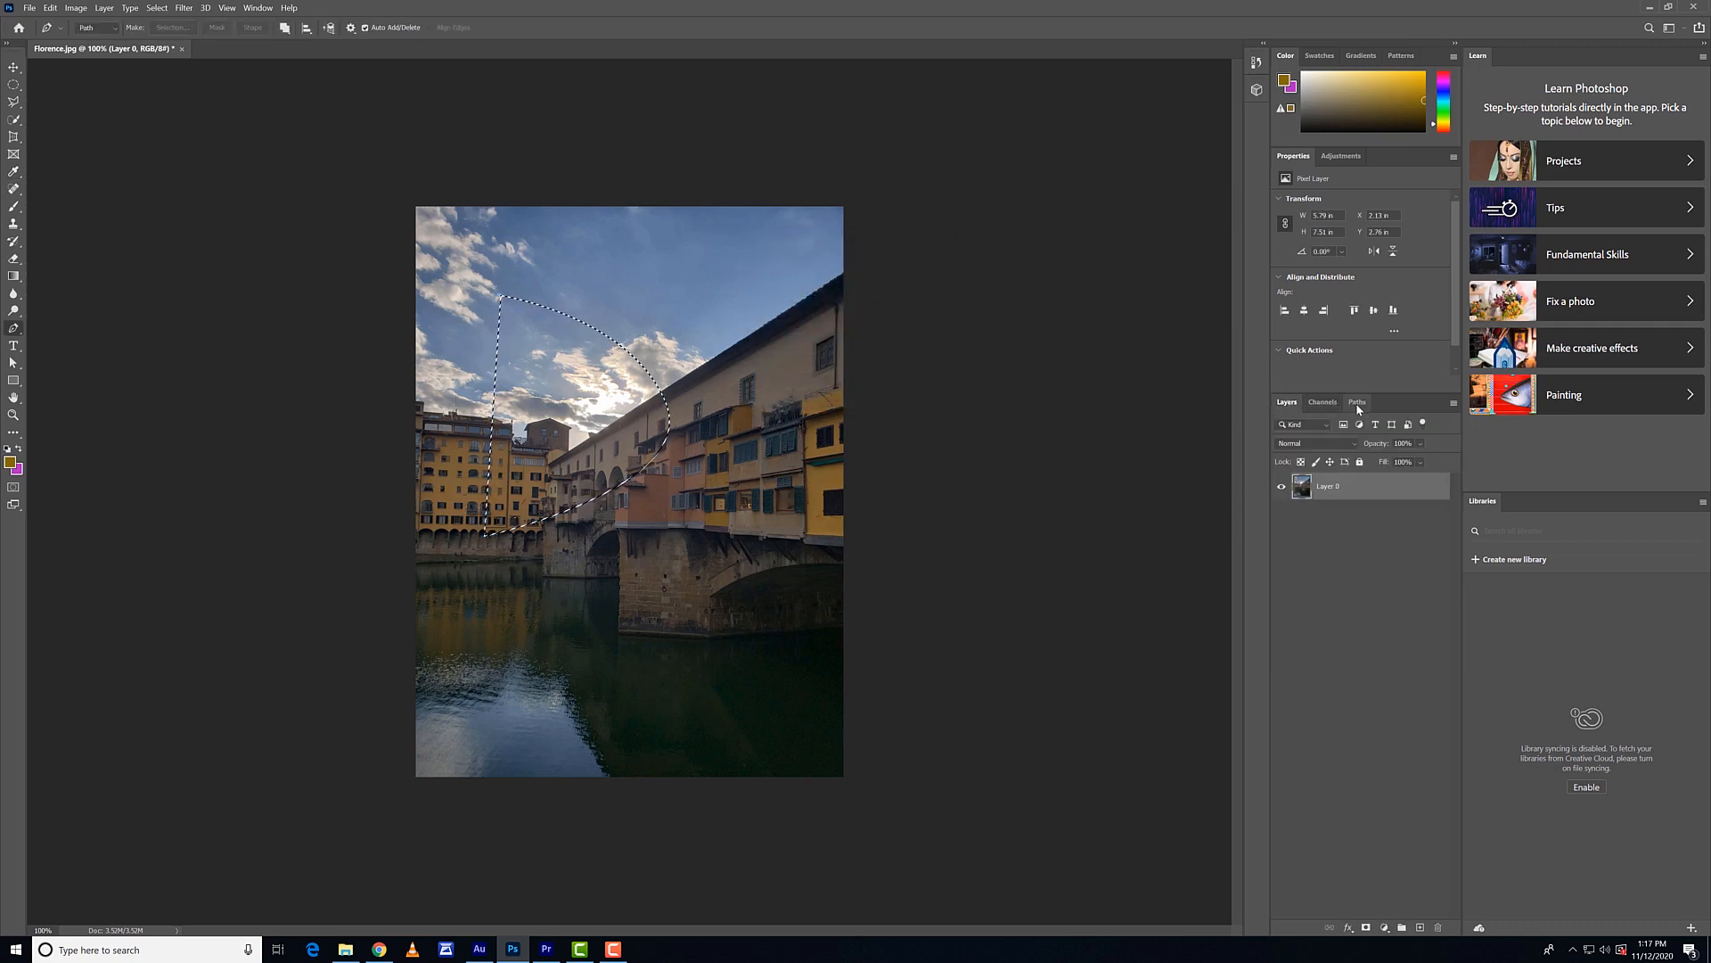
pyautogui.click(1356, 403)
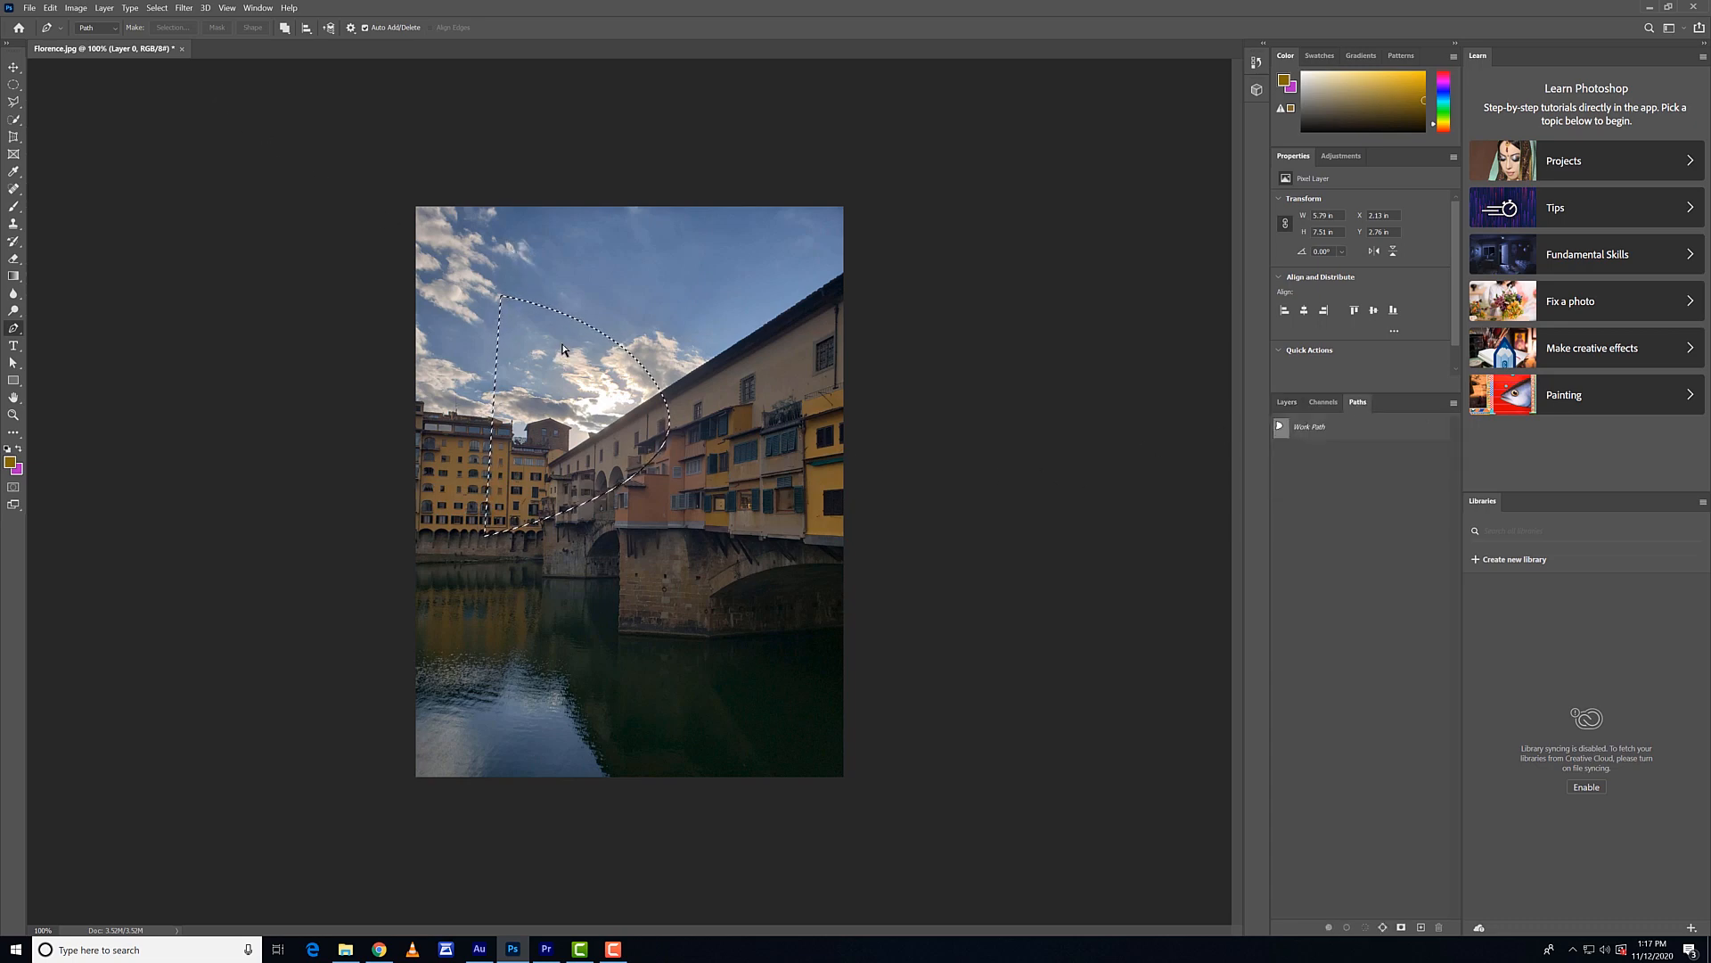
pyautogui.hotkey('ctrl', 'd')
pyautogui.click(1318, 424)
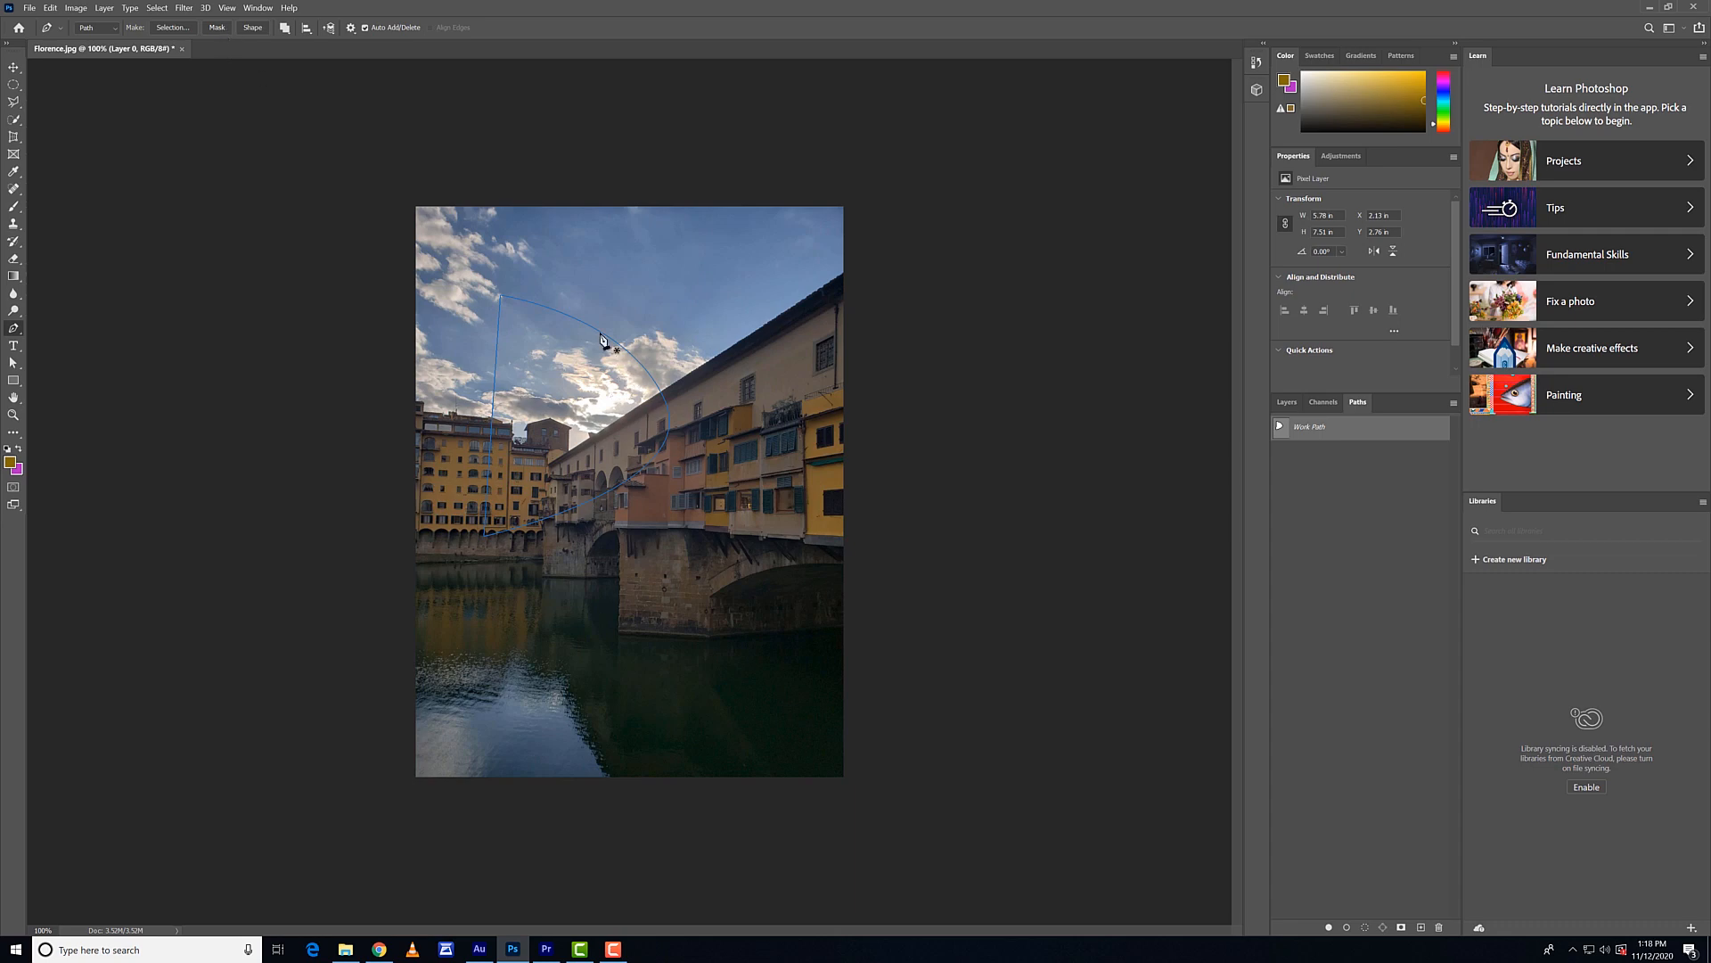
# Turn the work path into a vector mask on Layer 0, try moving the masked layer and undo the move.
pyautogui.click(218, 27)
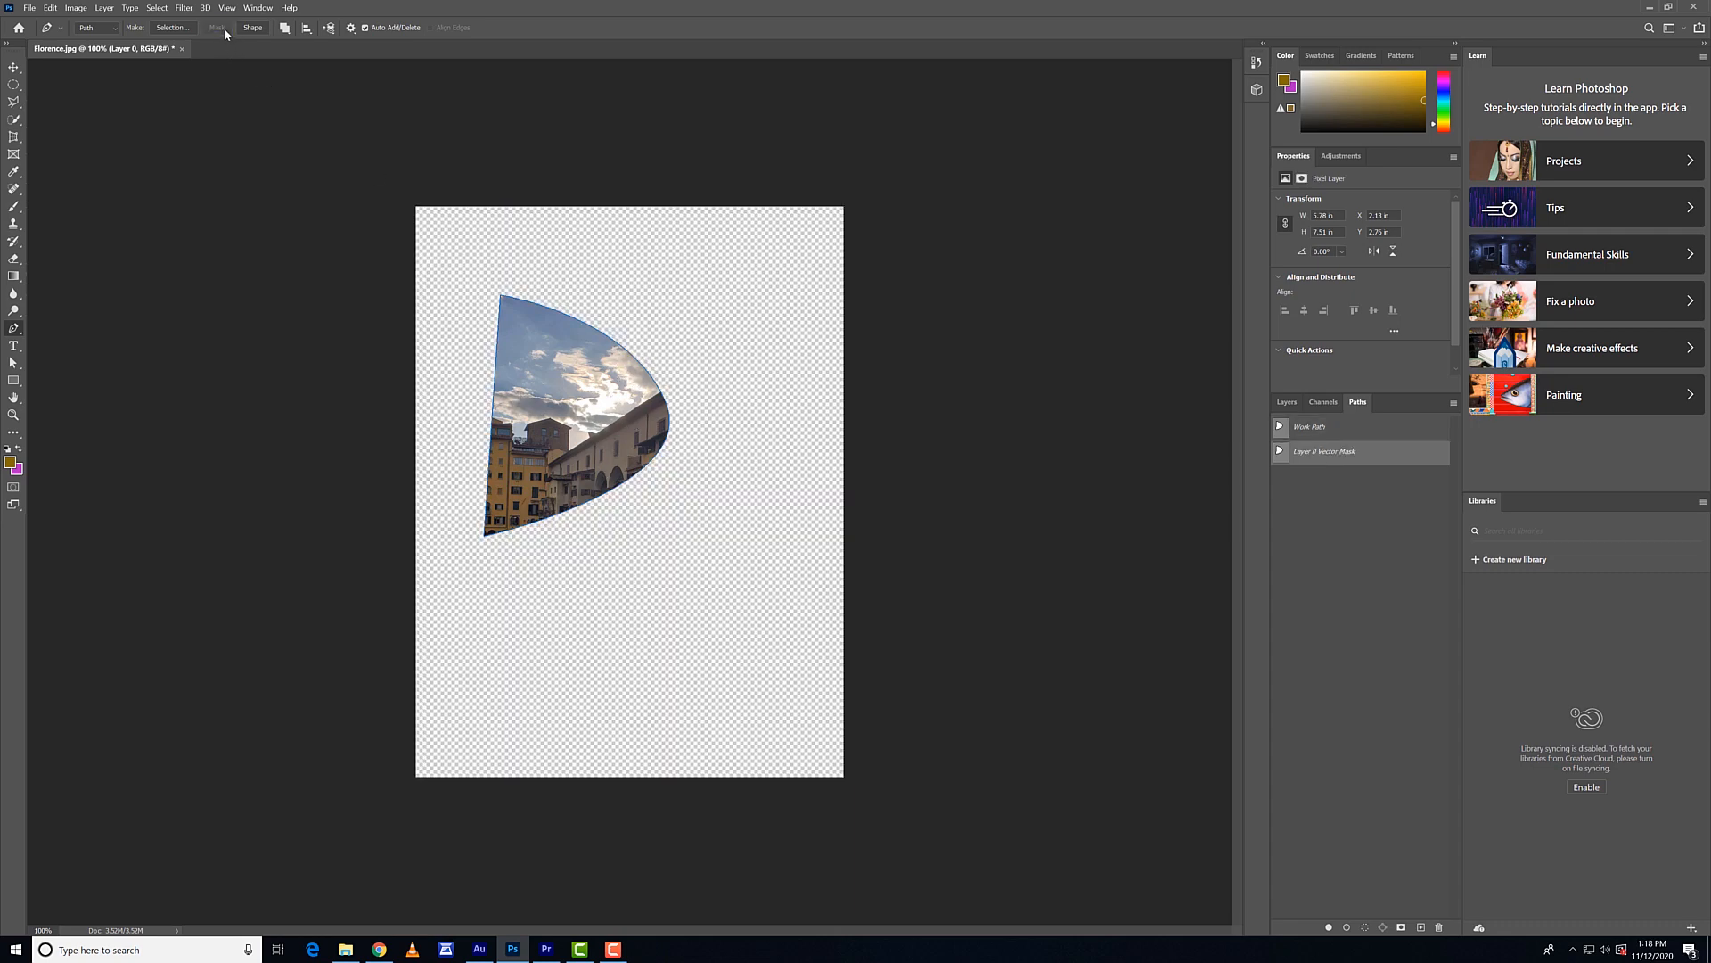
pyautogui.click(1287, 402)
pyautogui.click(1327, 488)
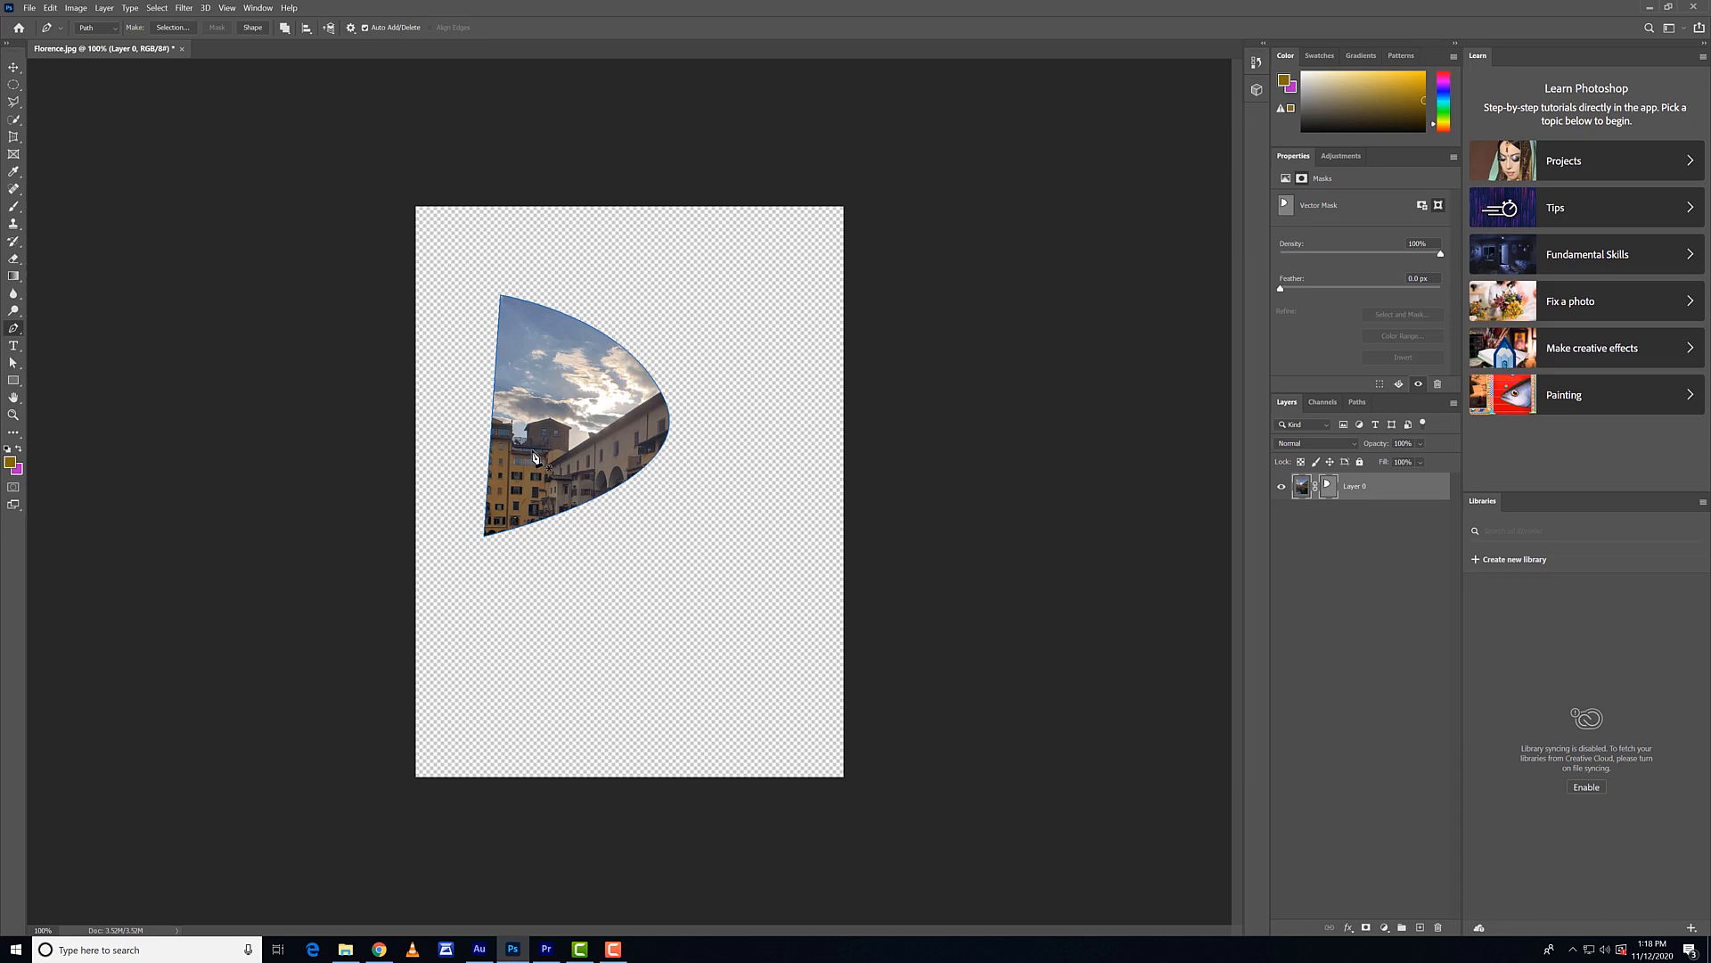
pyautogui.press('v')
pyautogui.moveTo(569, 451); pyautogui.dragTo(638, 528)
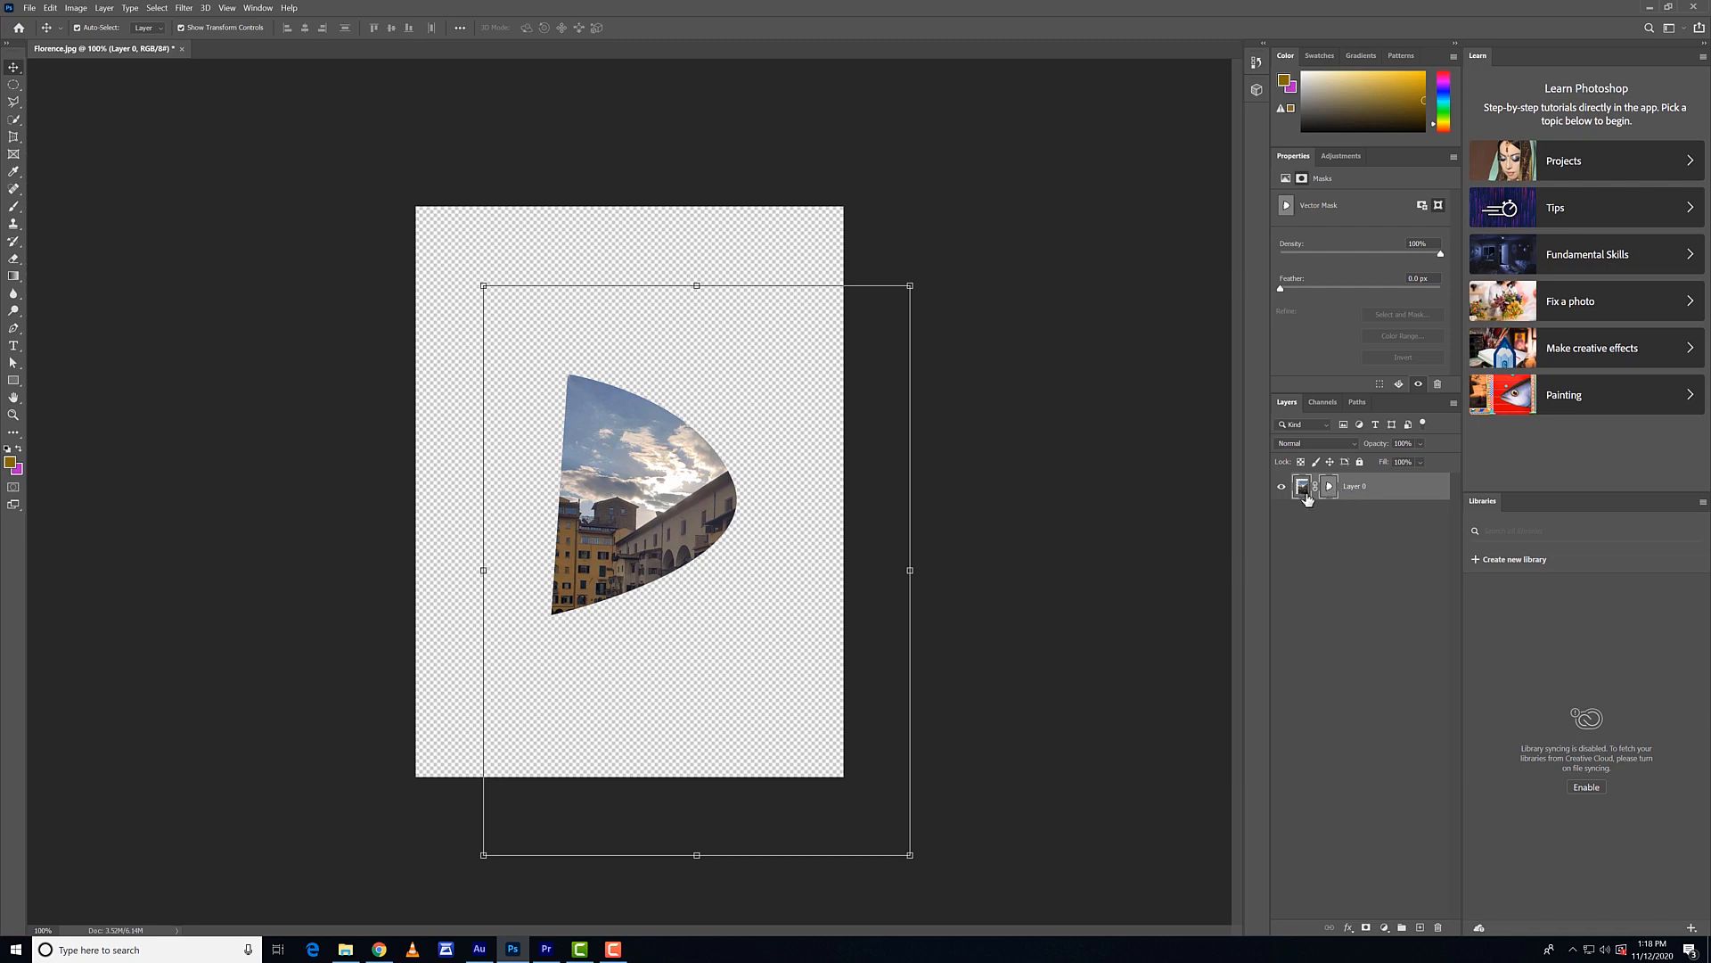
pyautogui.hotkey('ctrl', 'z')
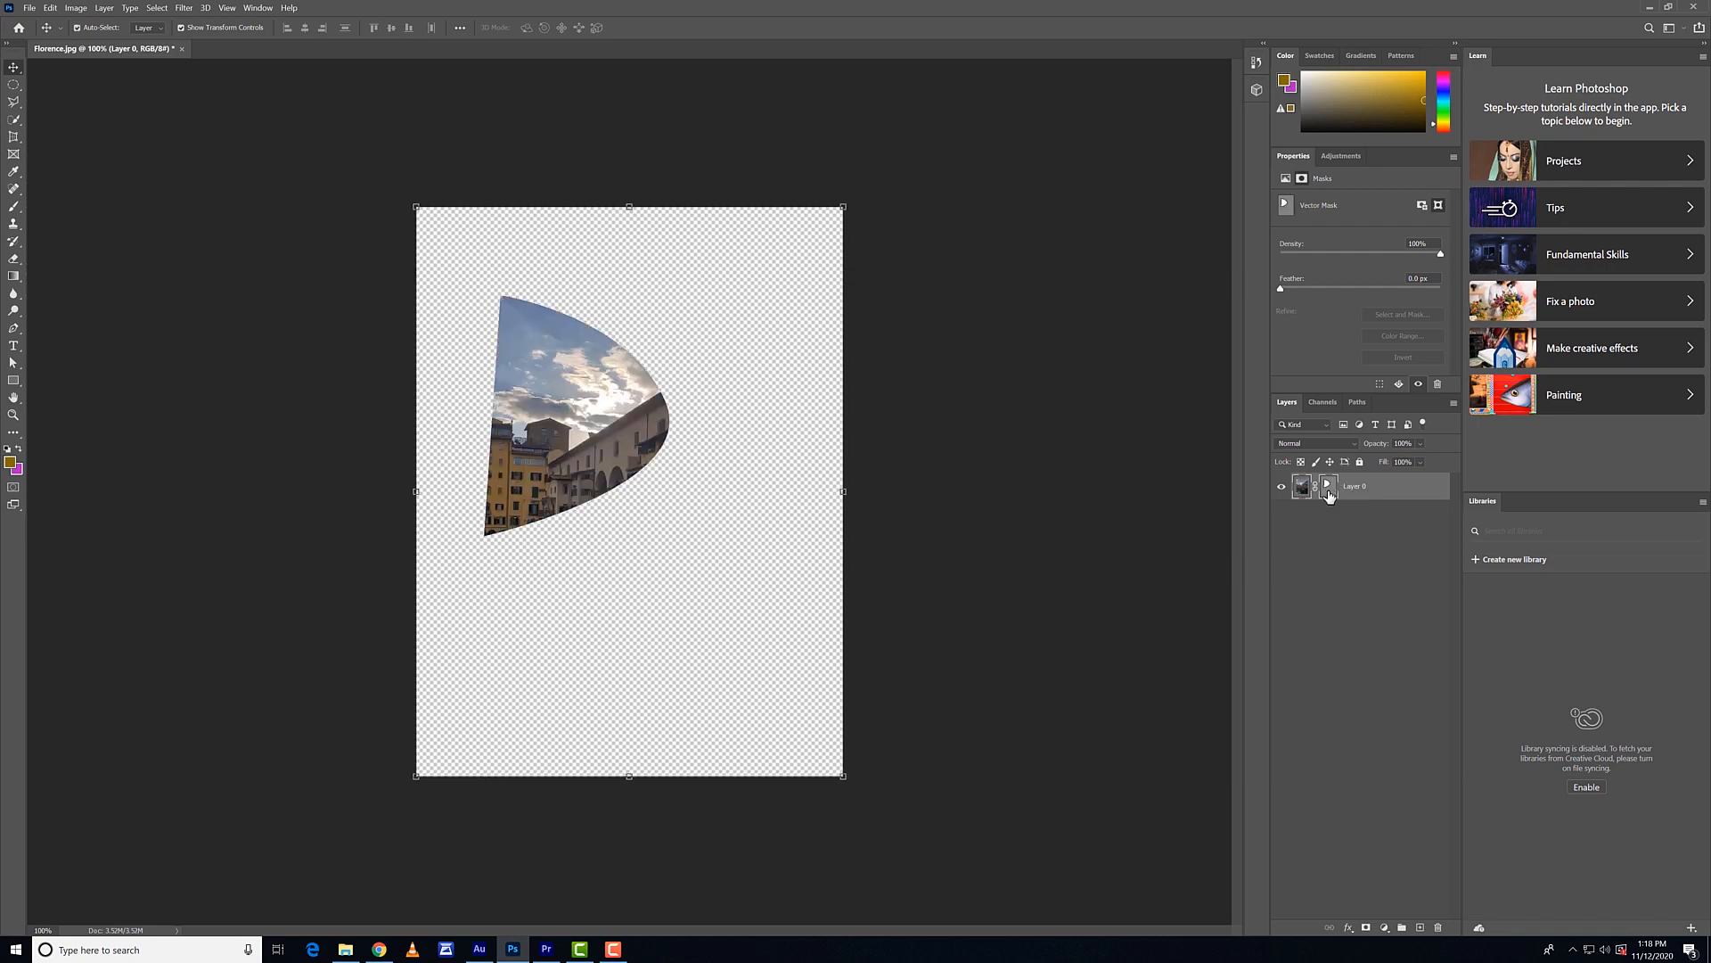
# Delete the vector mask from Layer 0.
pyautogui.click(1302, 487)
pyautogui.click(1326, 487)
pyautogui.moveTo(1325, 492); pyautogui.dragTo(1439, 932)
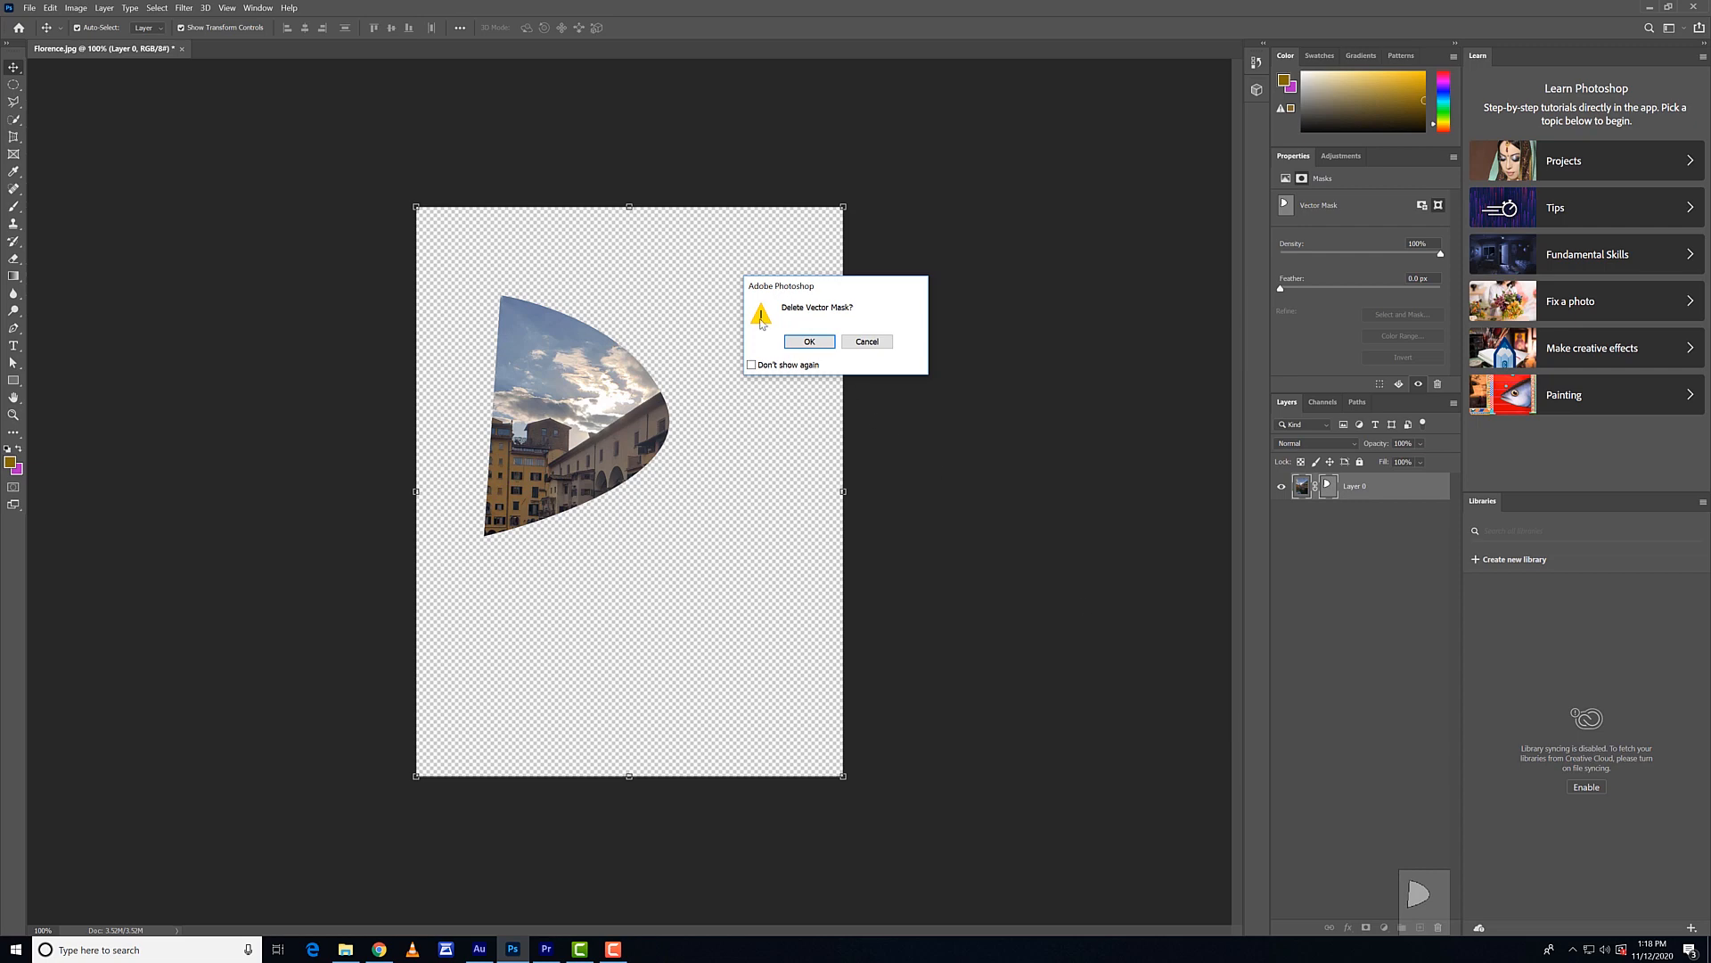
pyautogui.click(786, 342)
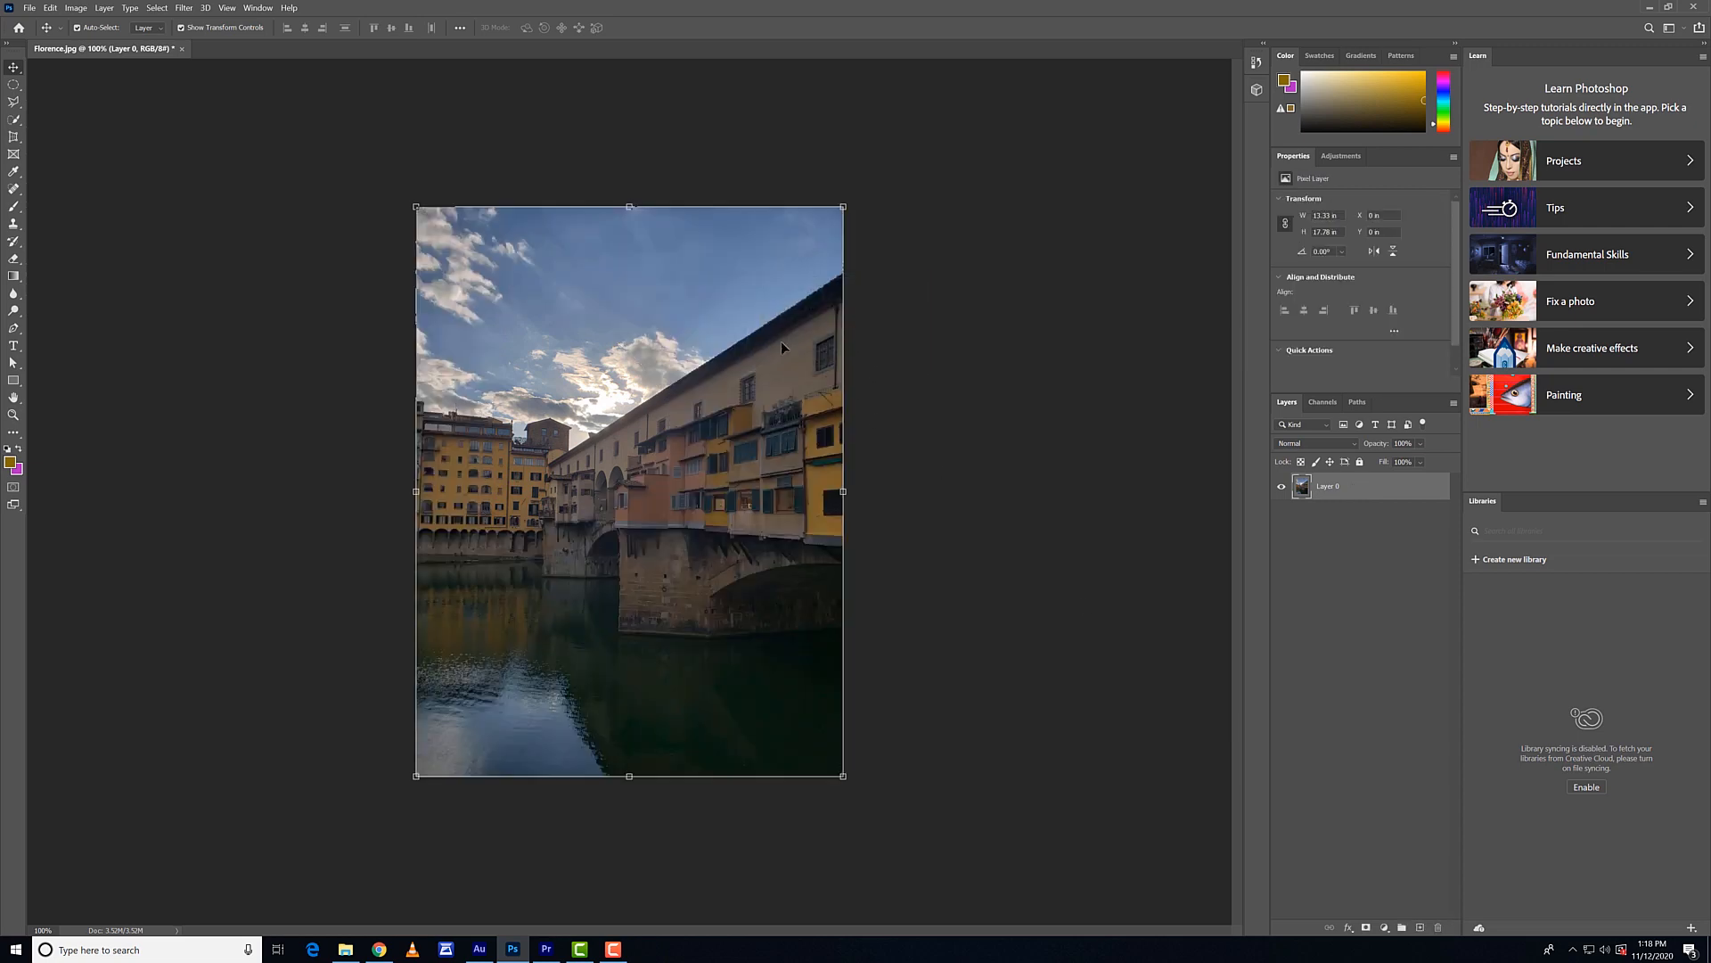
# Reactivate the work path and make a filled shape layer from it with the Pen tool.
pyautogui.click(1371, 402)
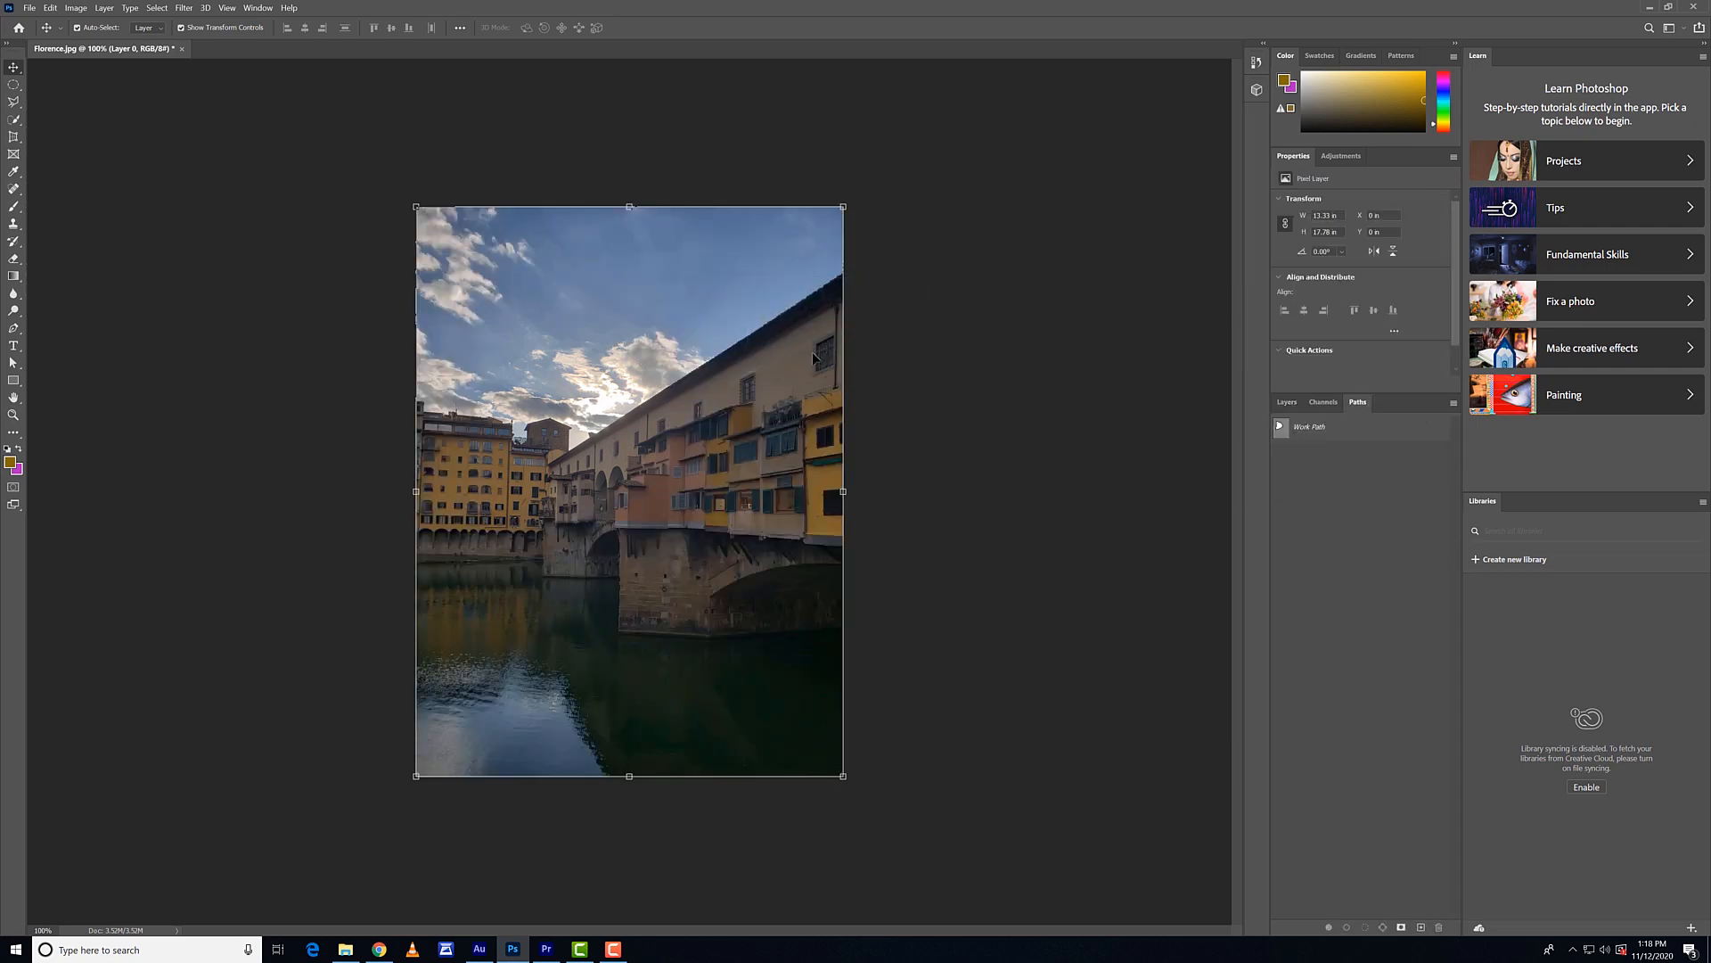
pyautogui.click(1304, 428)
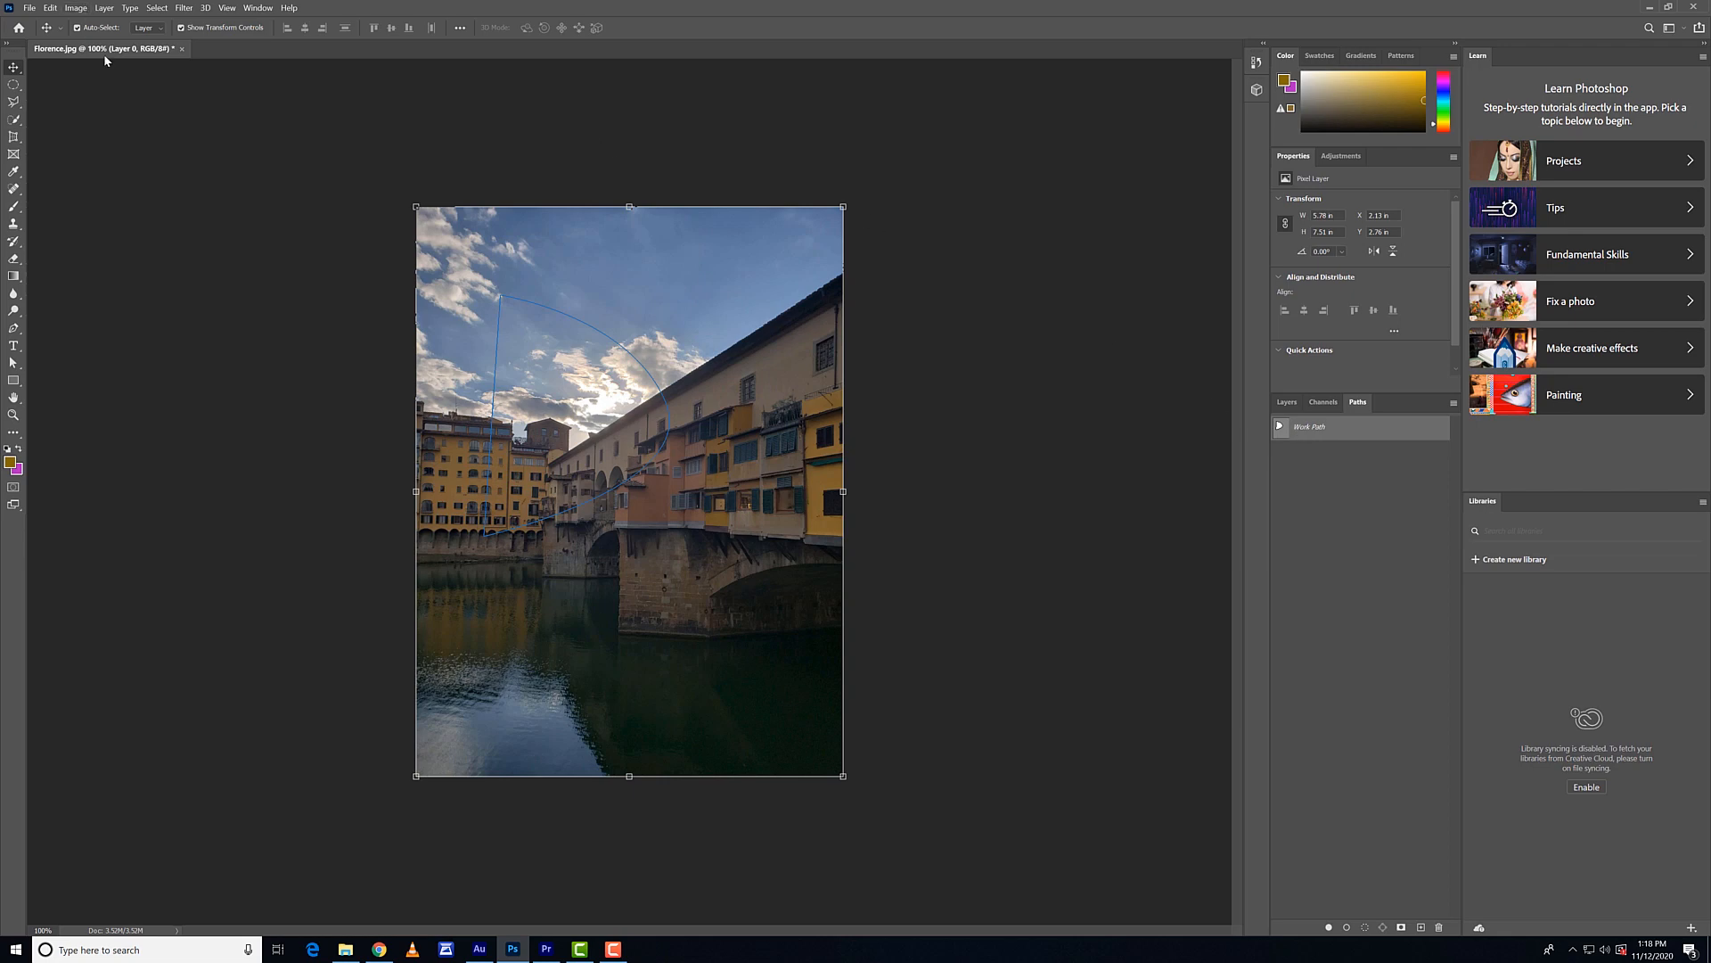
pyautogui.press('p')
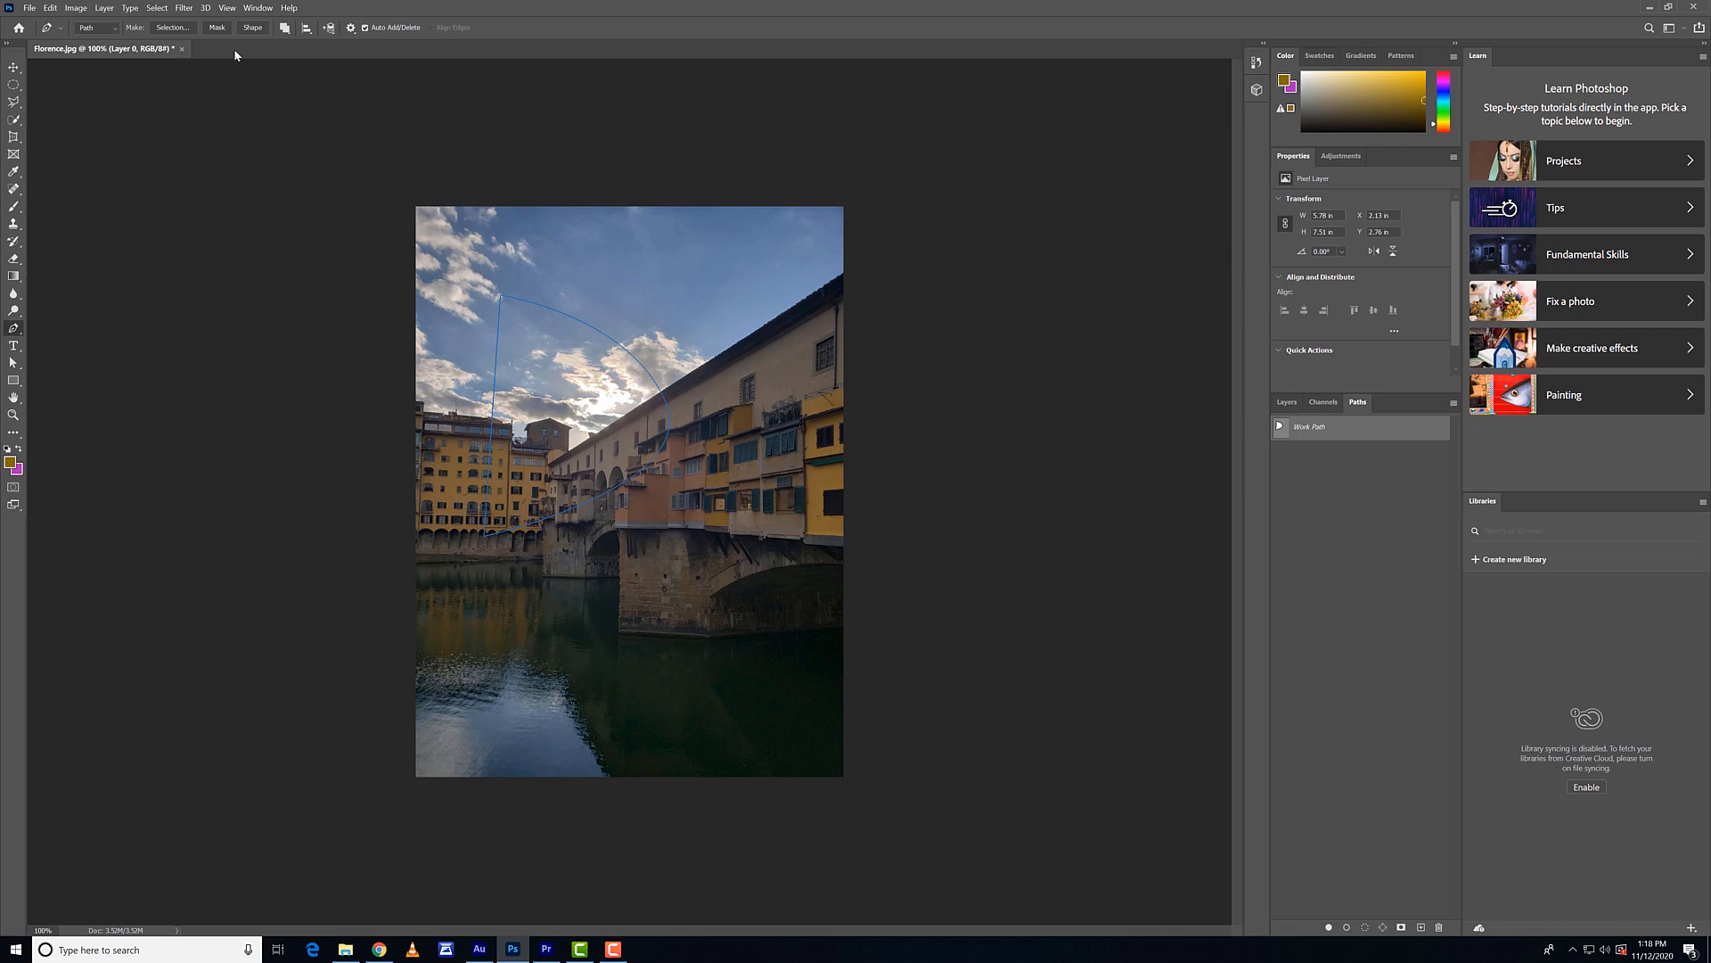
pyautogui.click(252, 28)
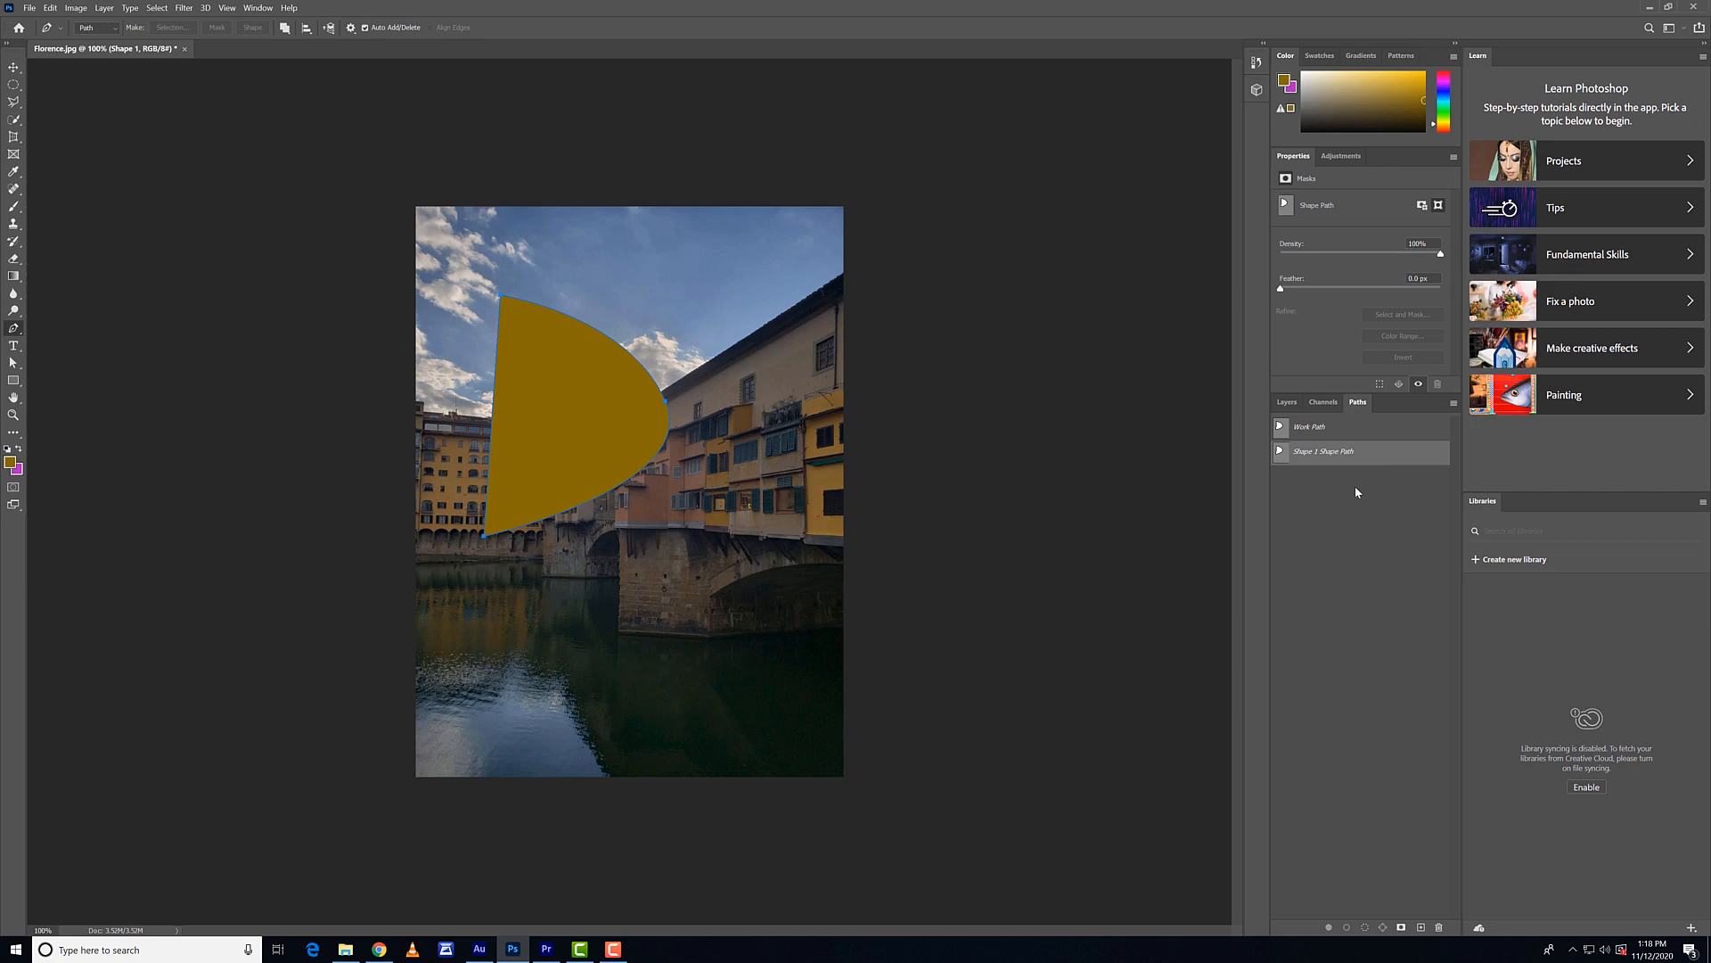
pyautogui.click(1287, 409)
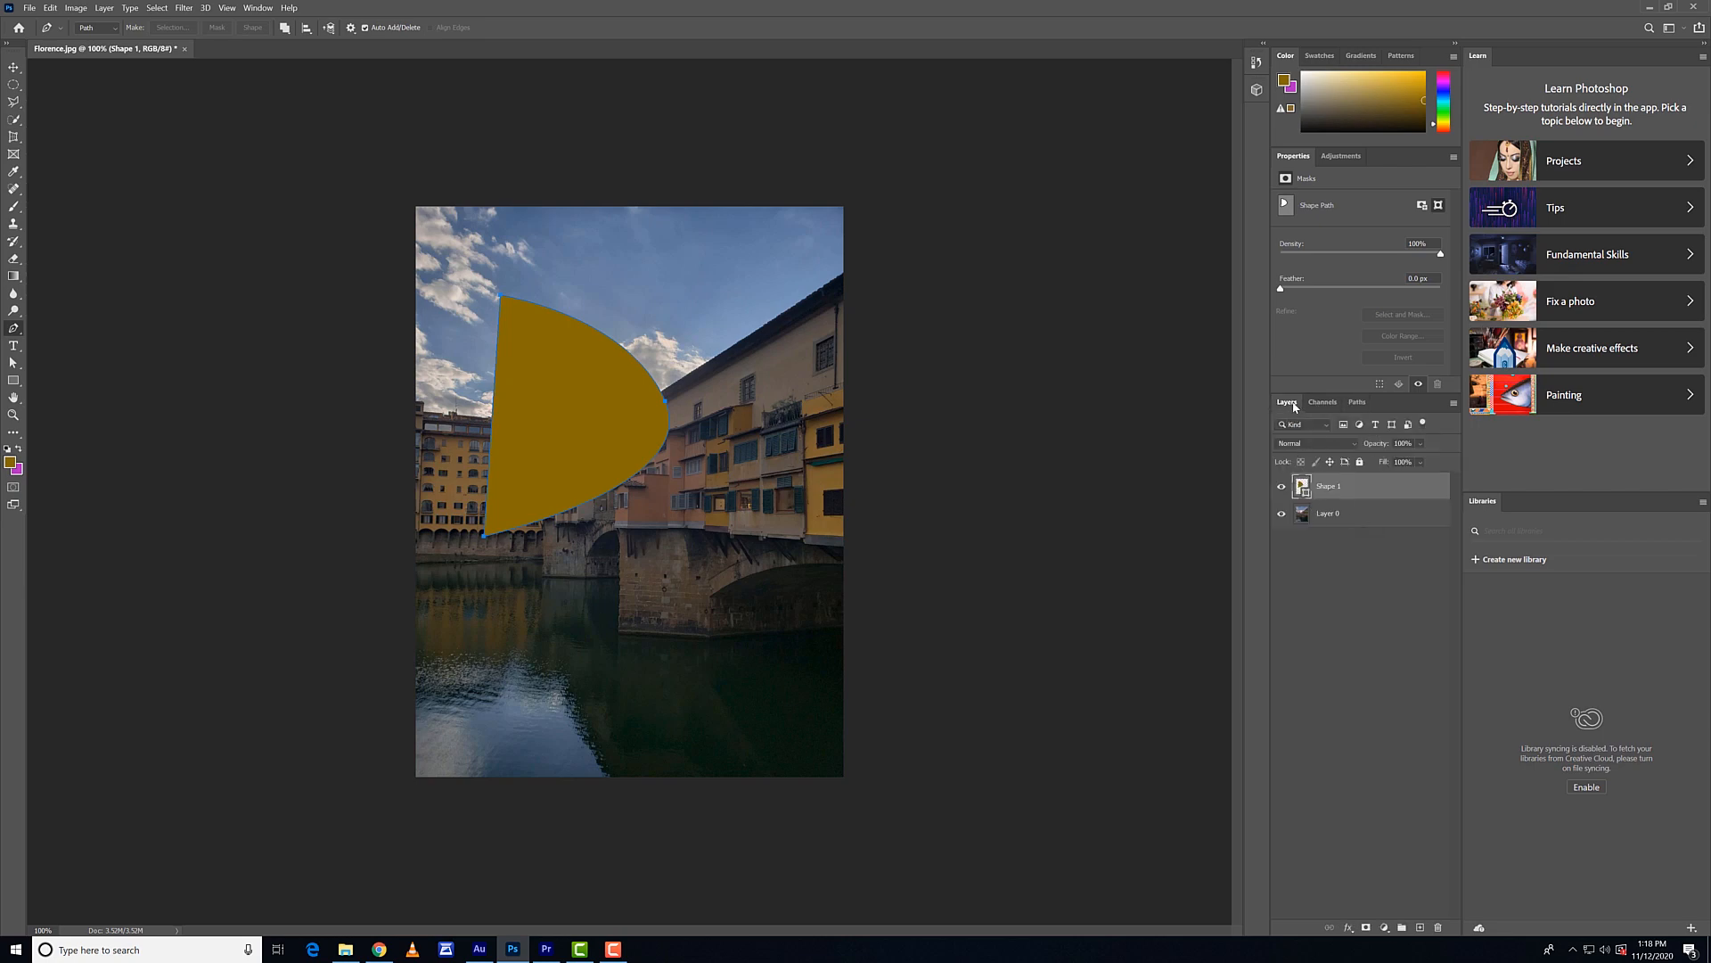
# Move the filled shape around the image, placing it over the water at the photo's lower left.
pyautogui.press('v')
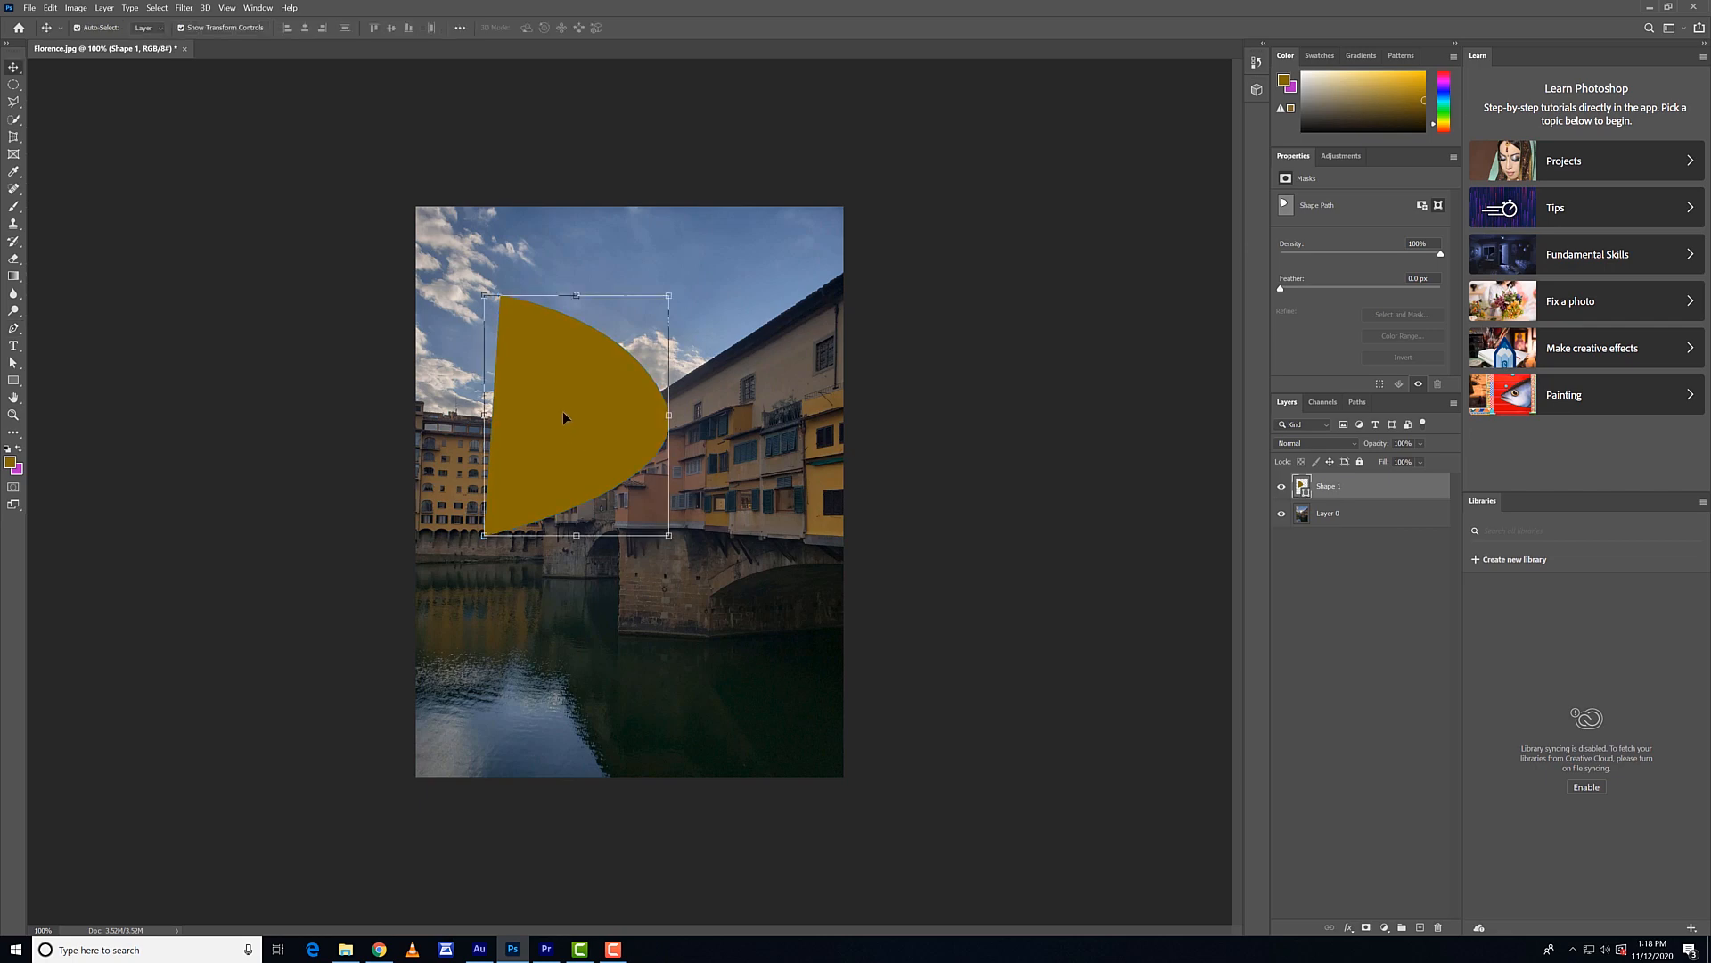
pyautogui.moveTo(563, 417); pyautogui.dragTo(711, 585)
pyautogui.moveTo(738, 590); pyautogui.dragTo(667, 571)
pyautogui.click(1370, 403)
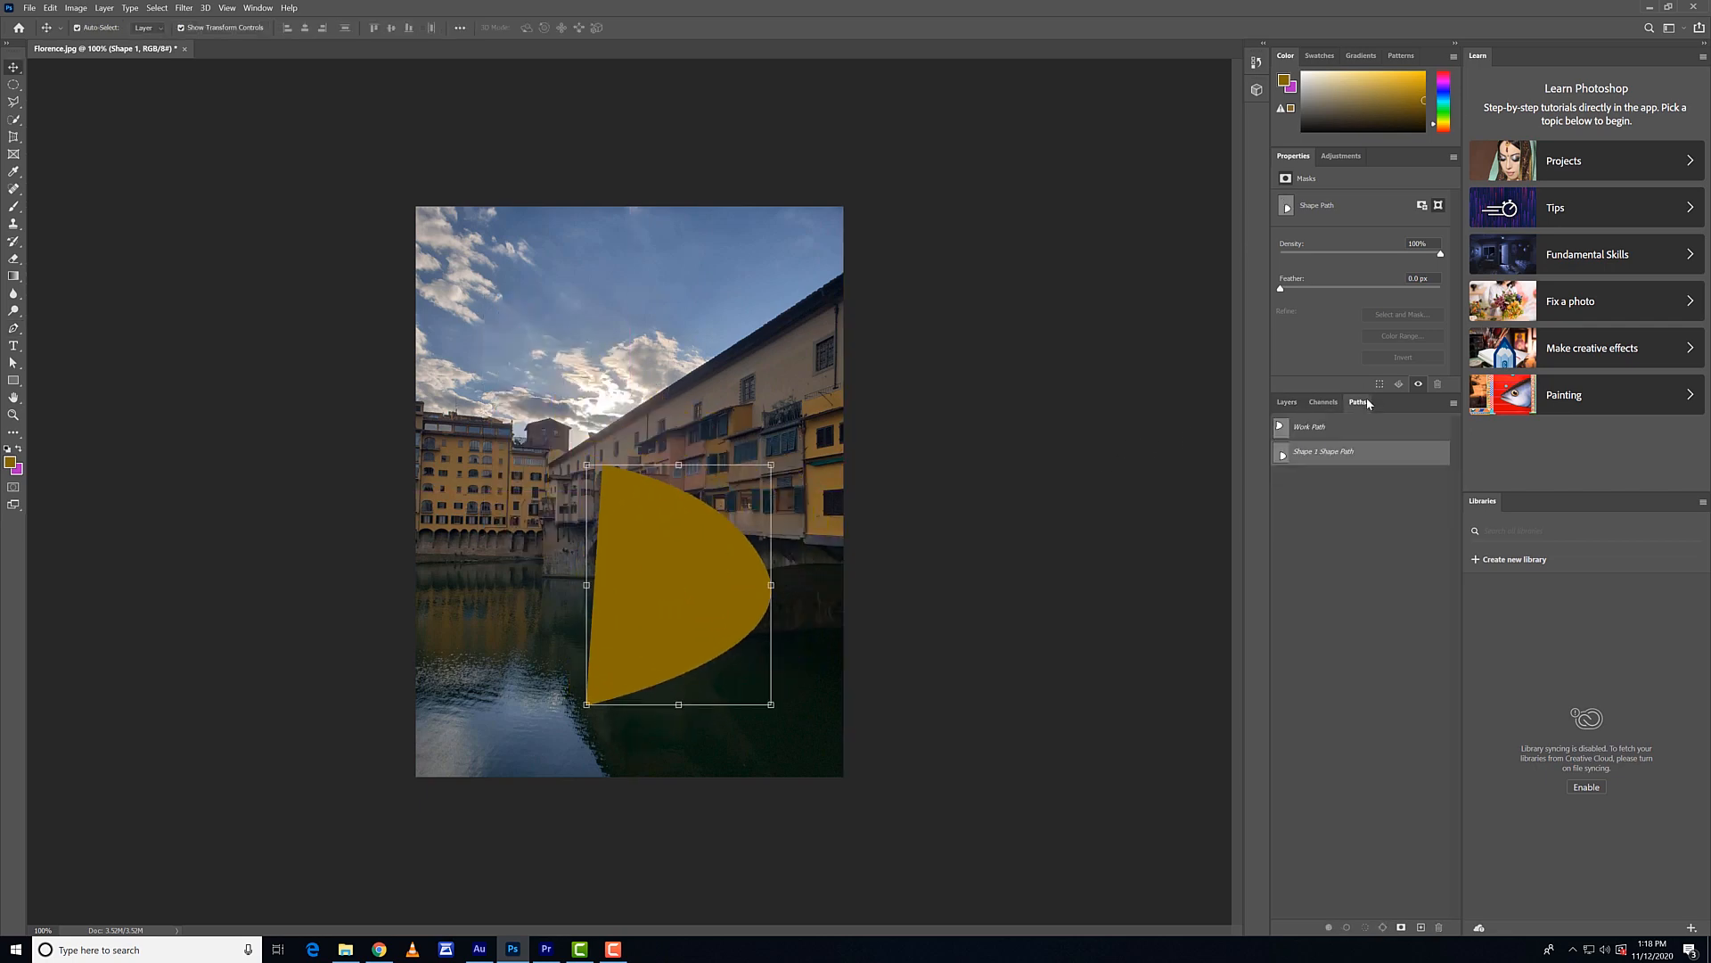
pyautogui.moveTo(635, 592); pyautogui.dragTo(521, 386)
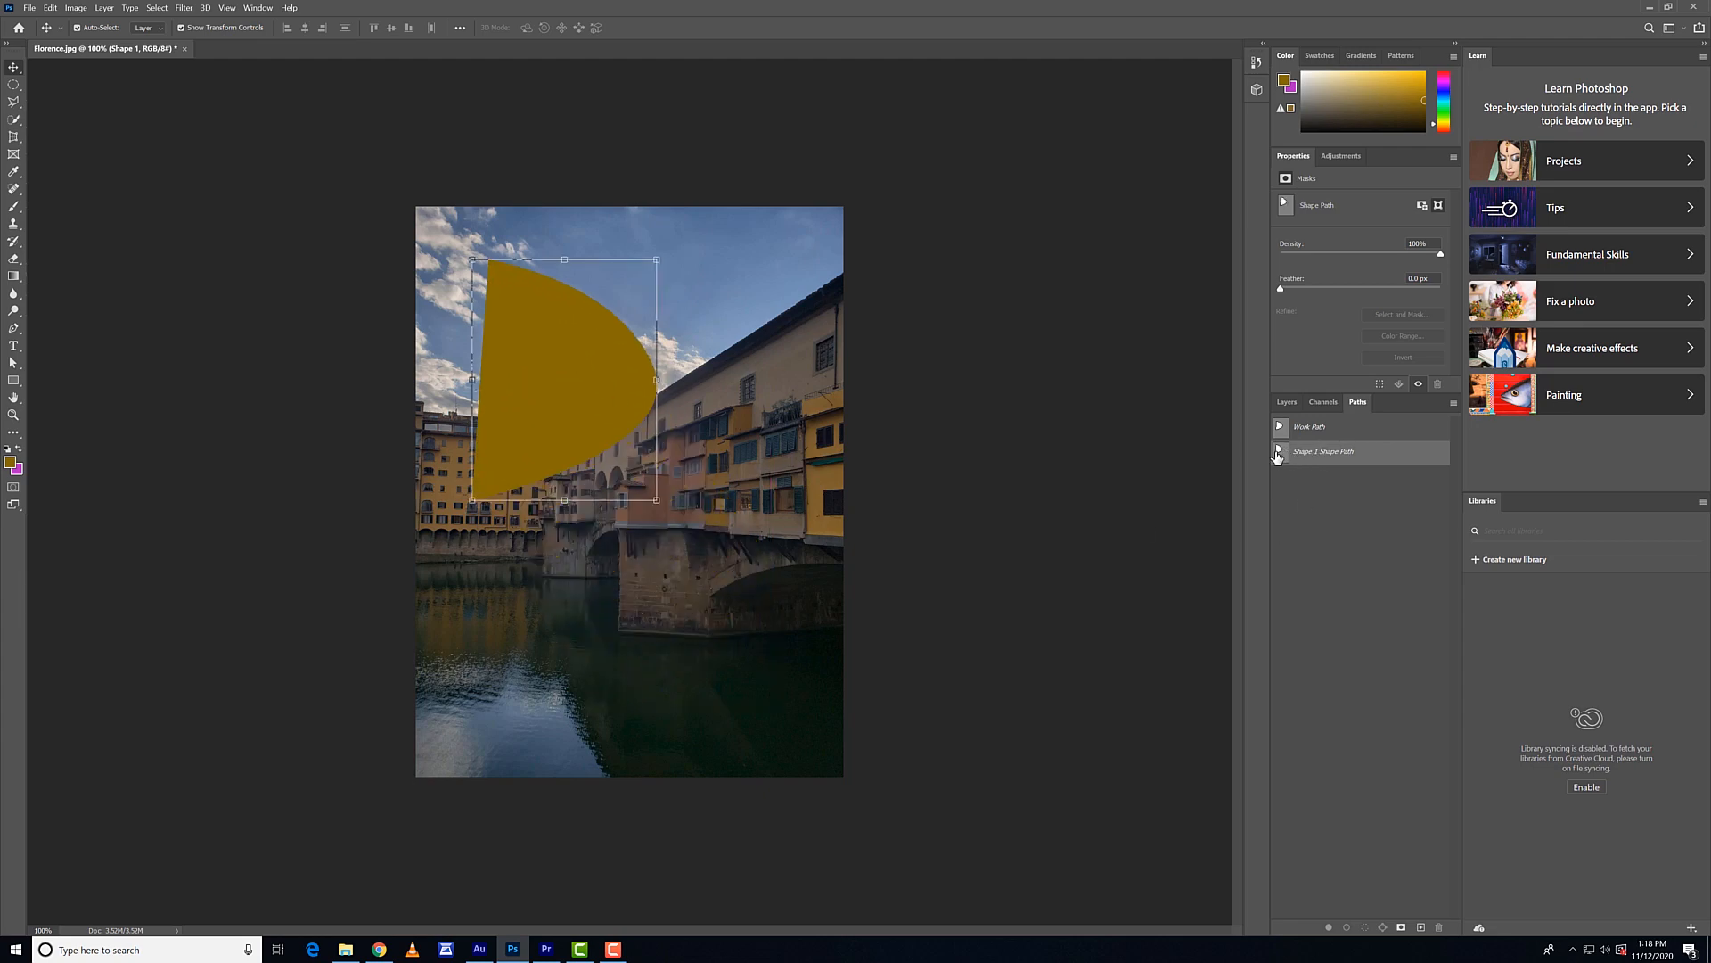
pyautogui.moveTo(624, 404); pyautogui.dragTo(577, 643)
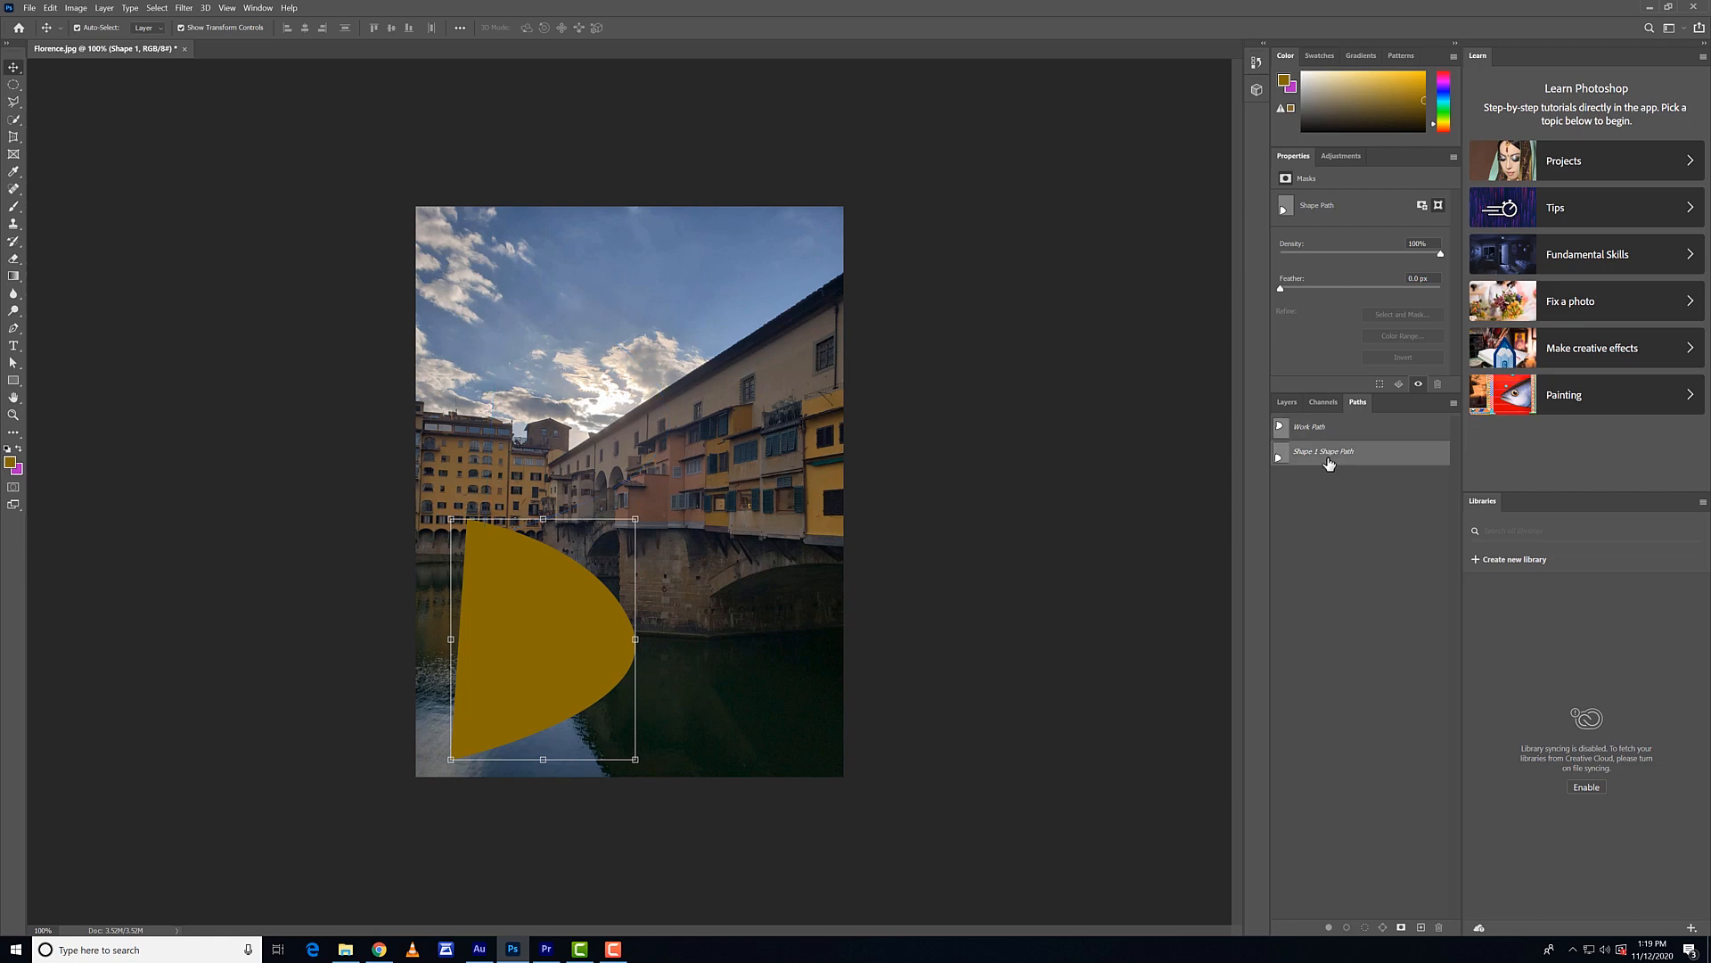
# Delete the filled shape and reactivate the original work path for editing with the Pen tool.
pyautogui.press('Delete')
pyautogui.click(1287, 402)
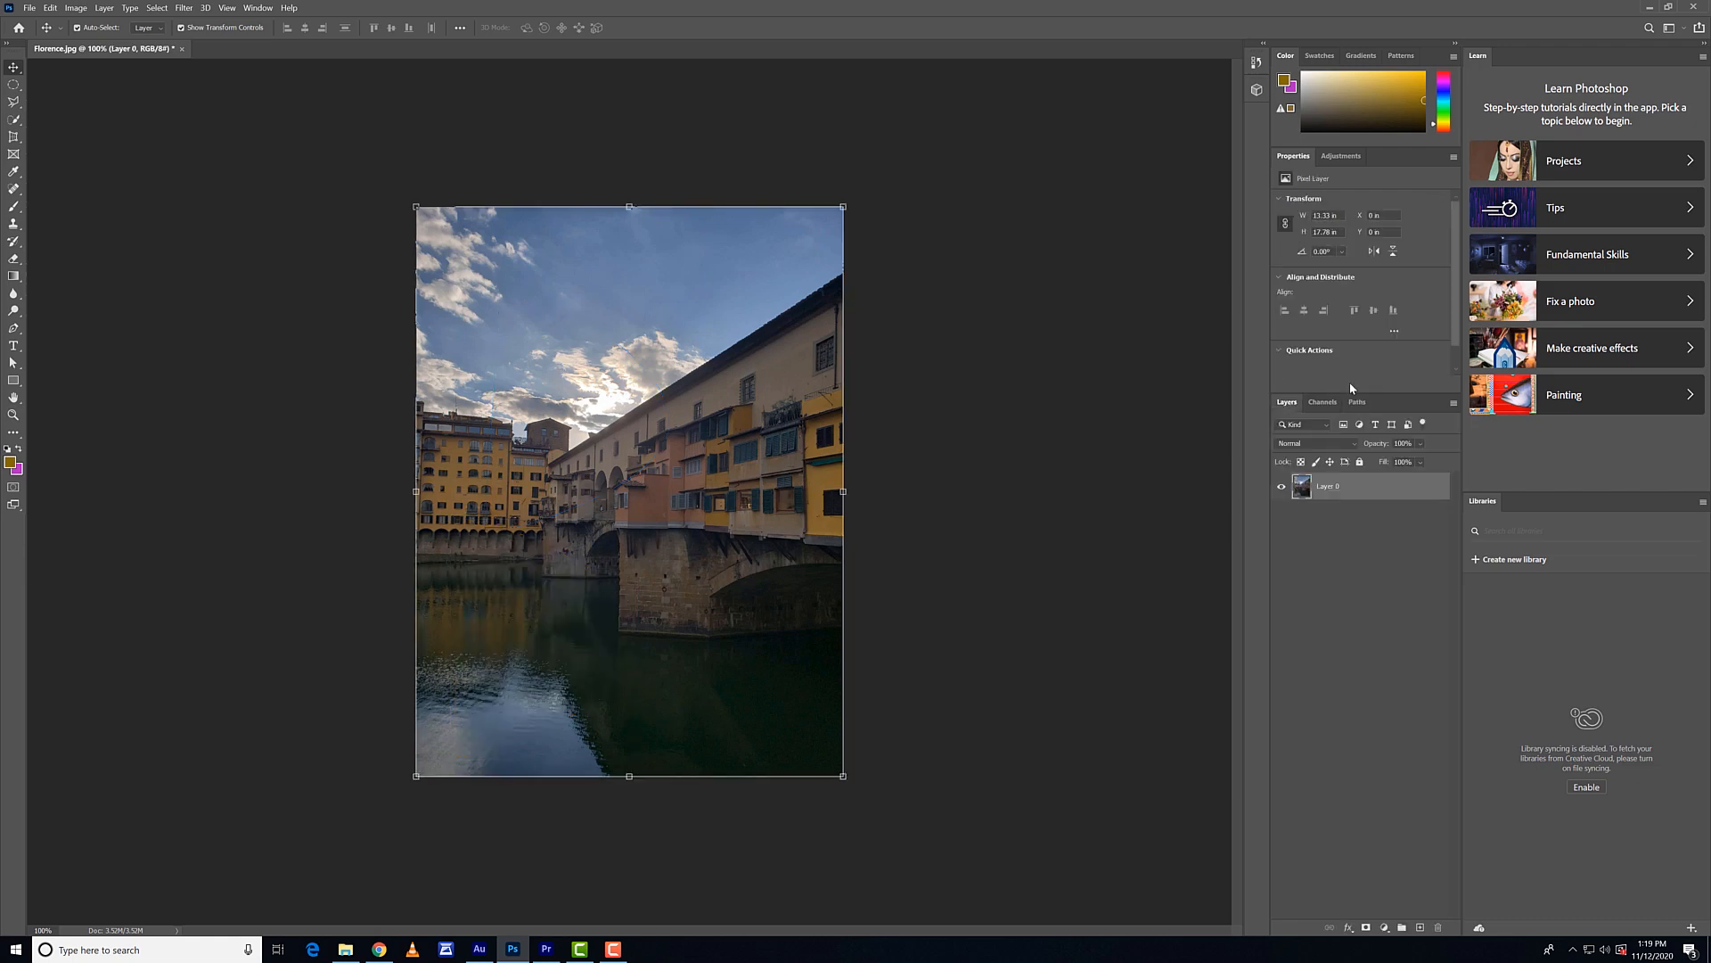
pyautogui.click(1356, 402)
pyautogui.click(1303, 431)
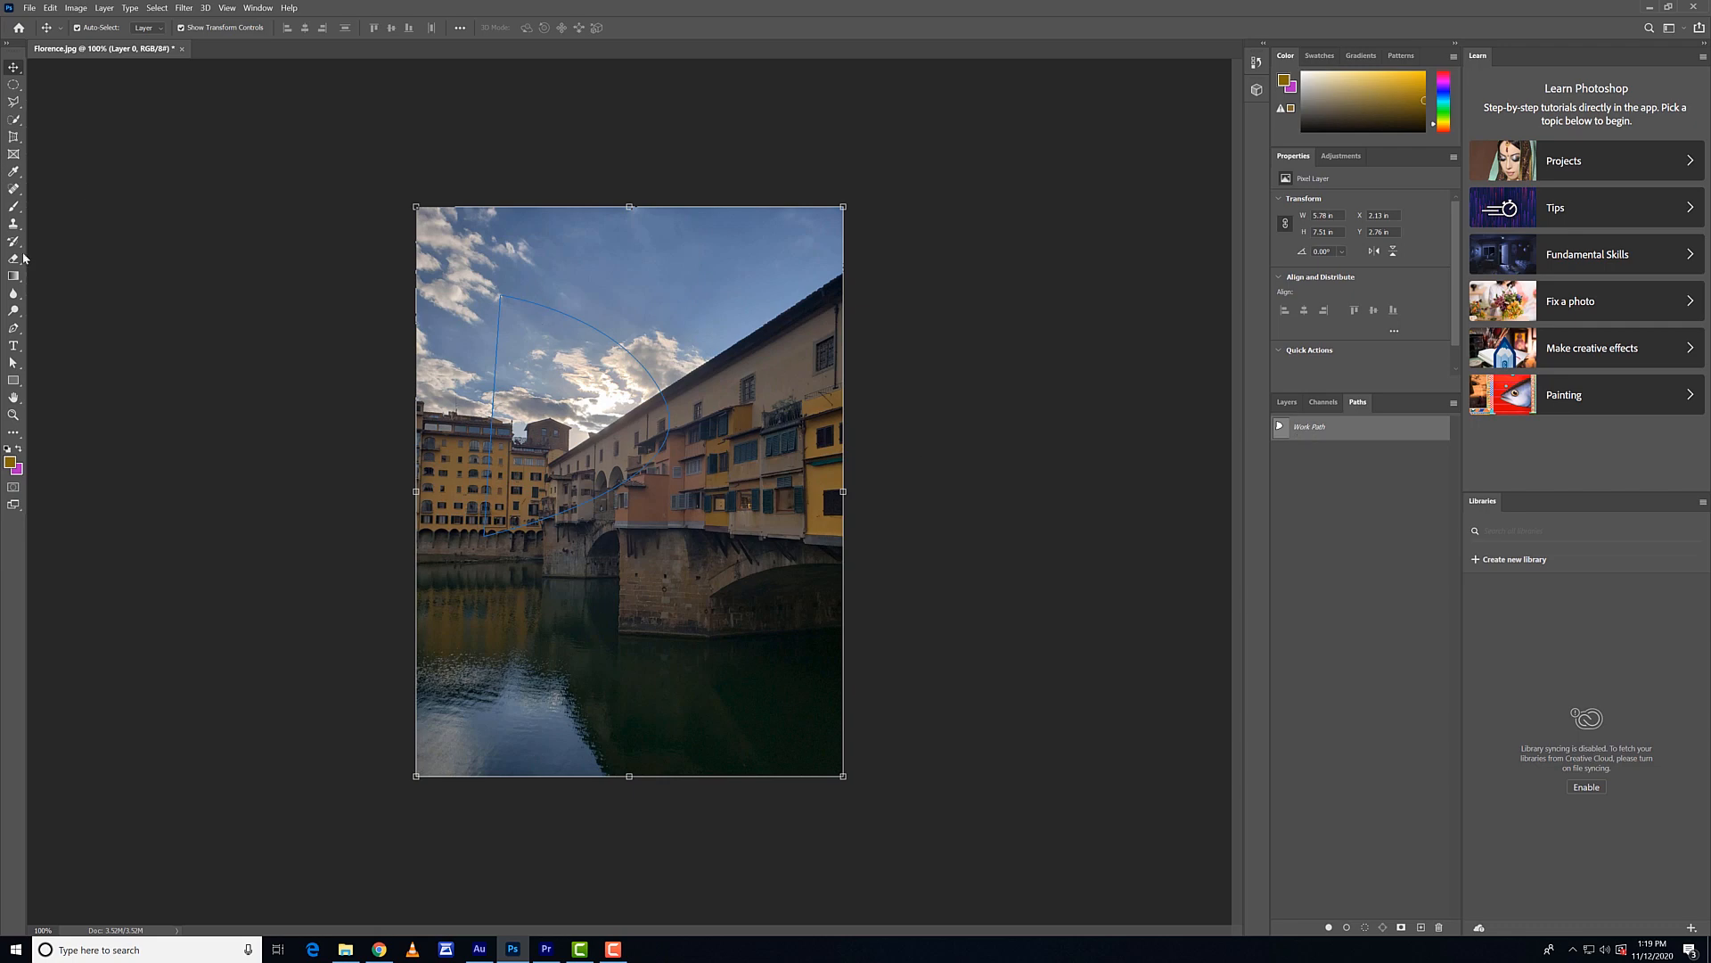
pyautogui.press('p')
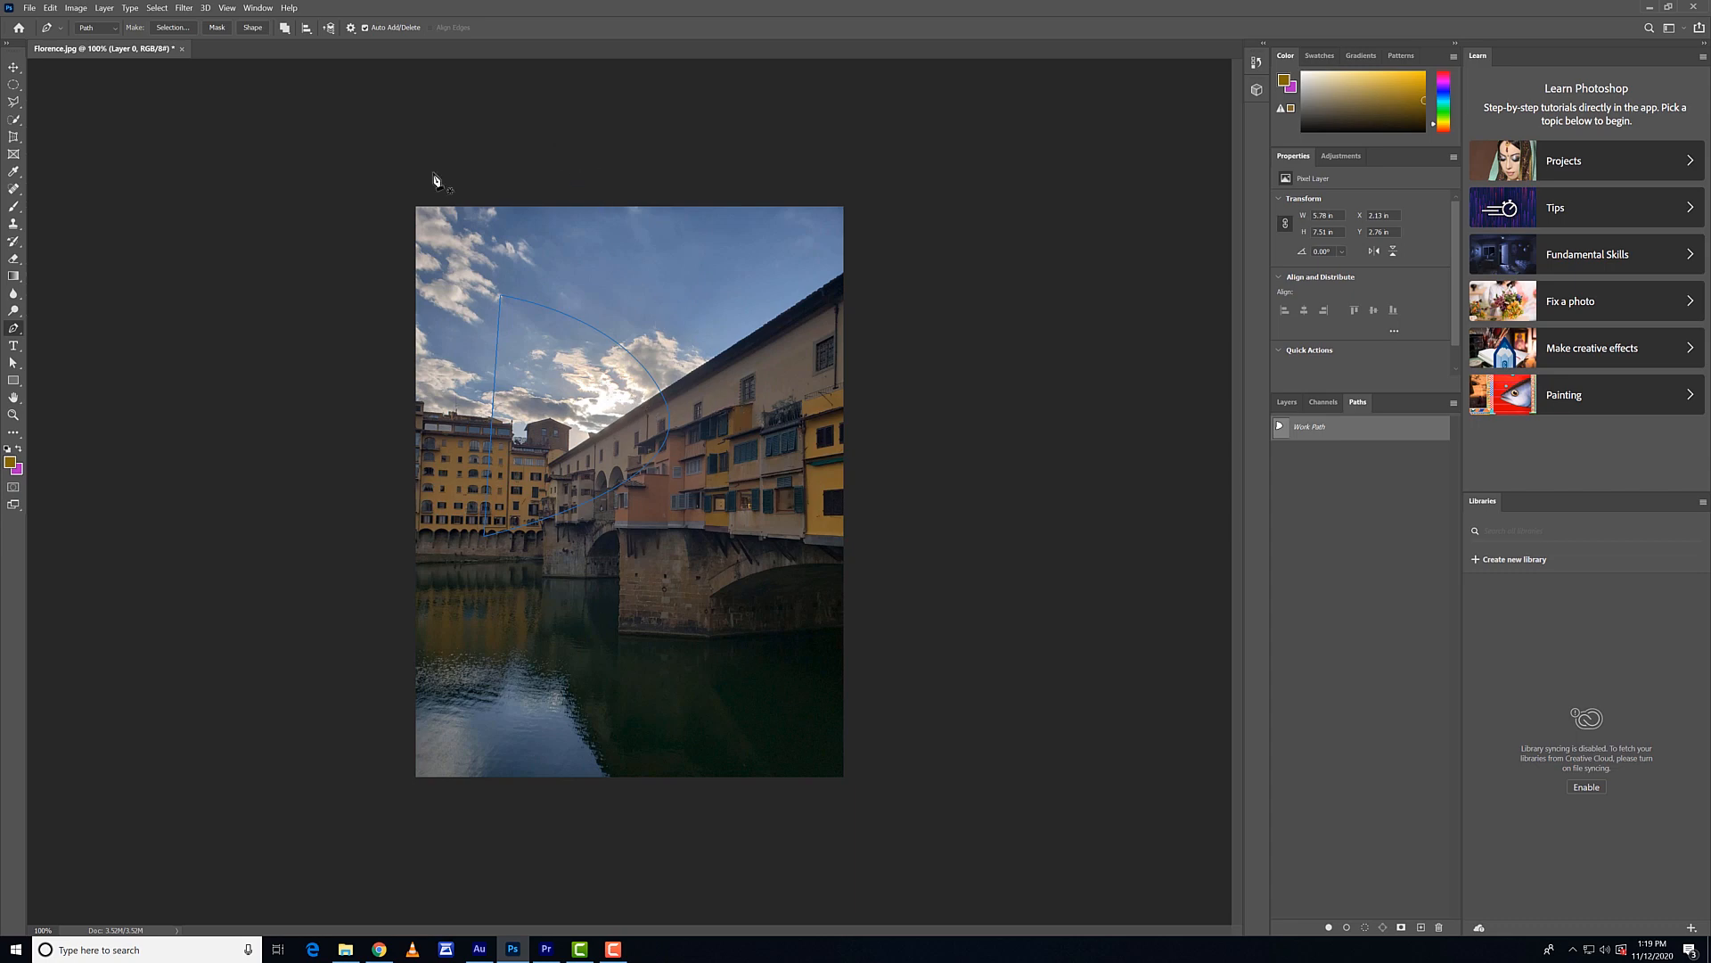
# Add a triangle overlapping the D-shaped path's lower edge with Combine Shapes, and make a shape layer from both paths.
pyautogui.click(285, 28)
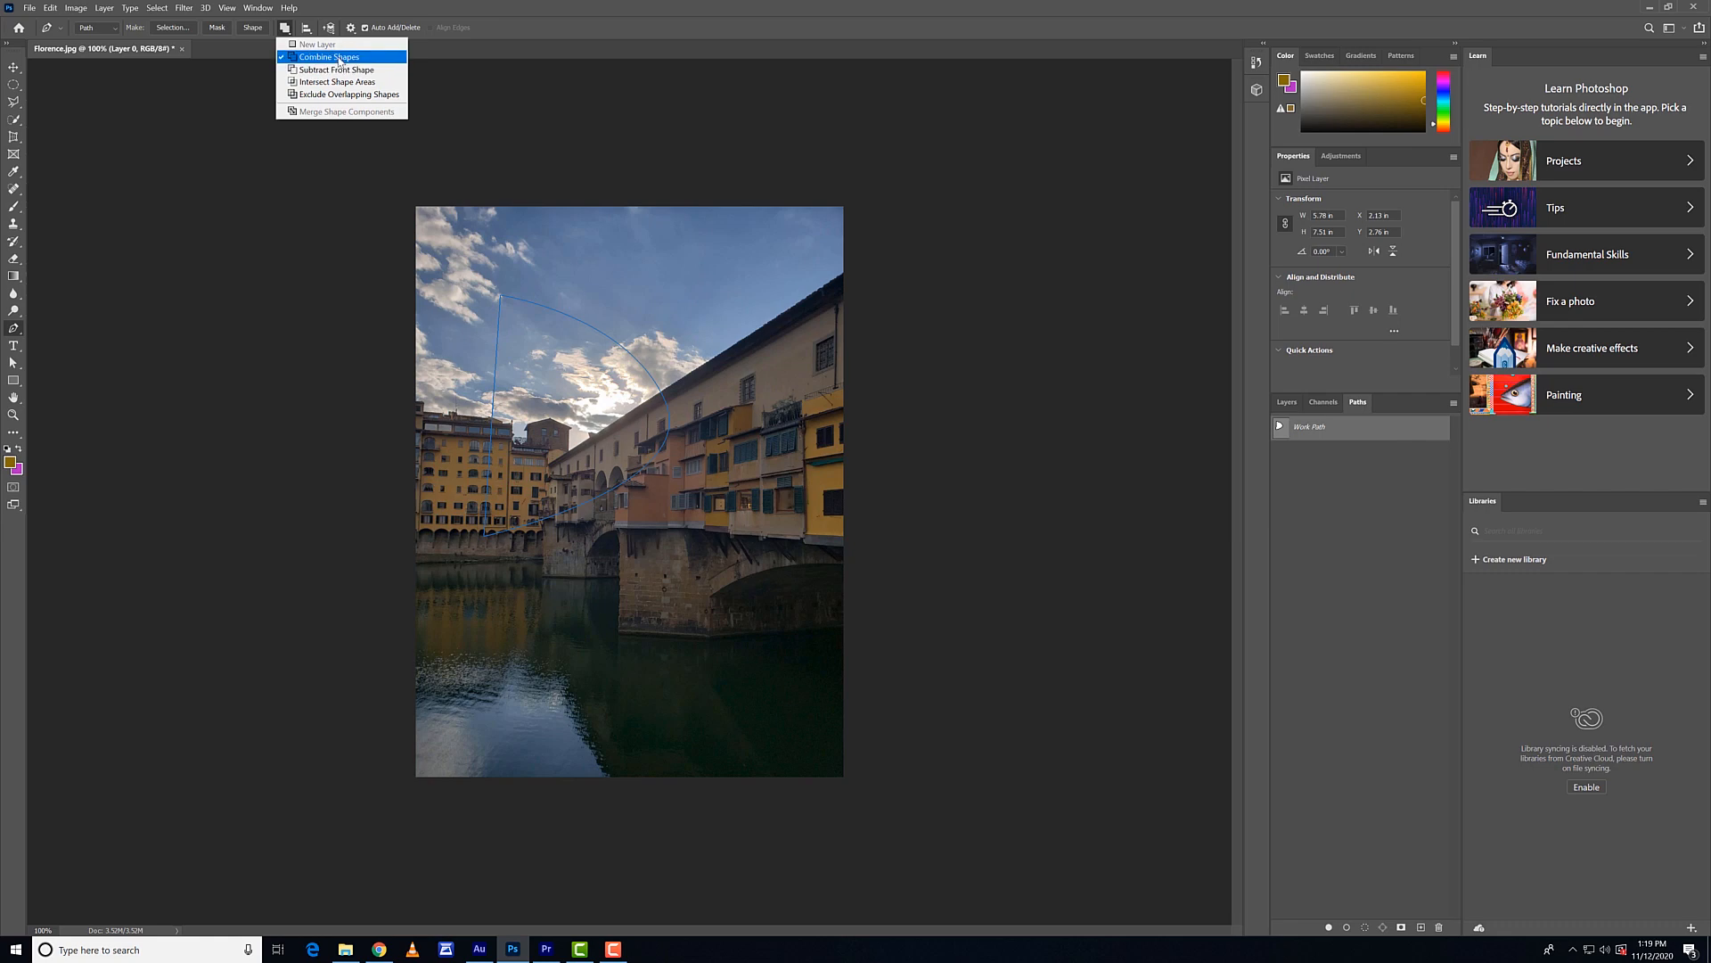
pyautogui.click(628, 524)
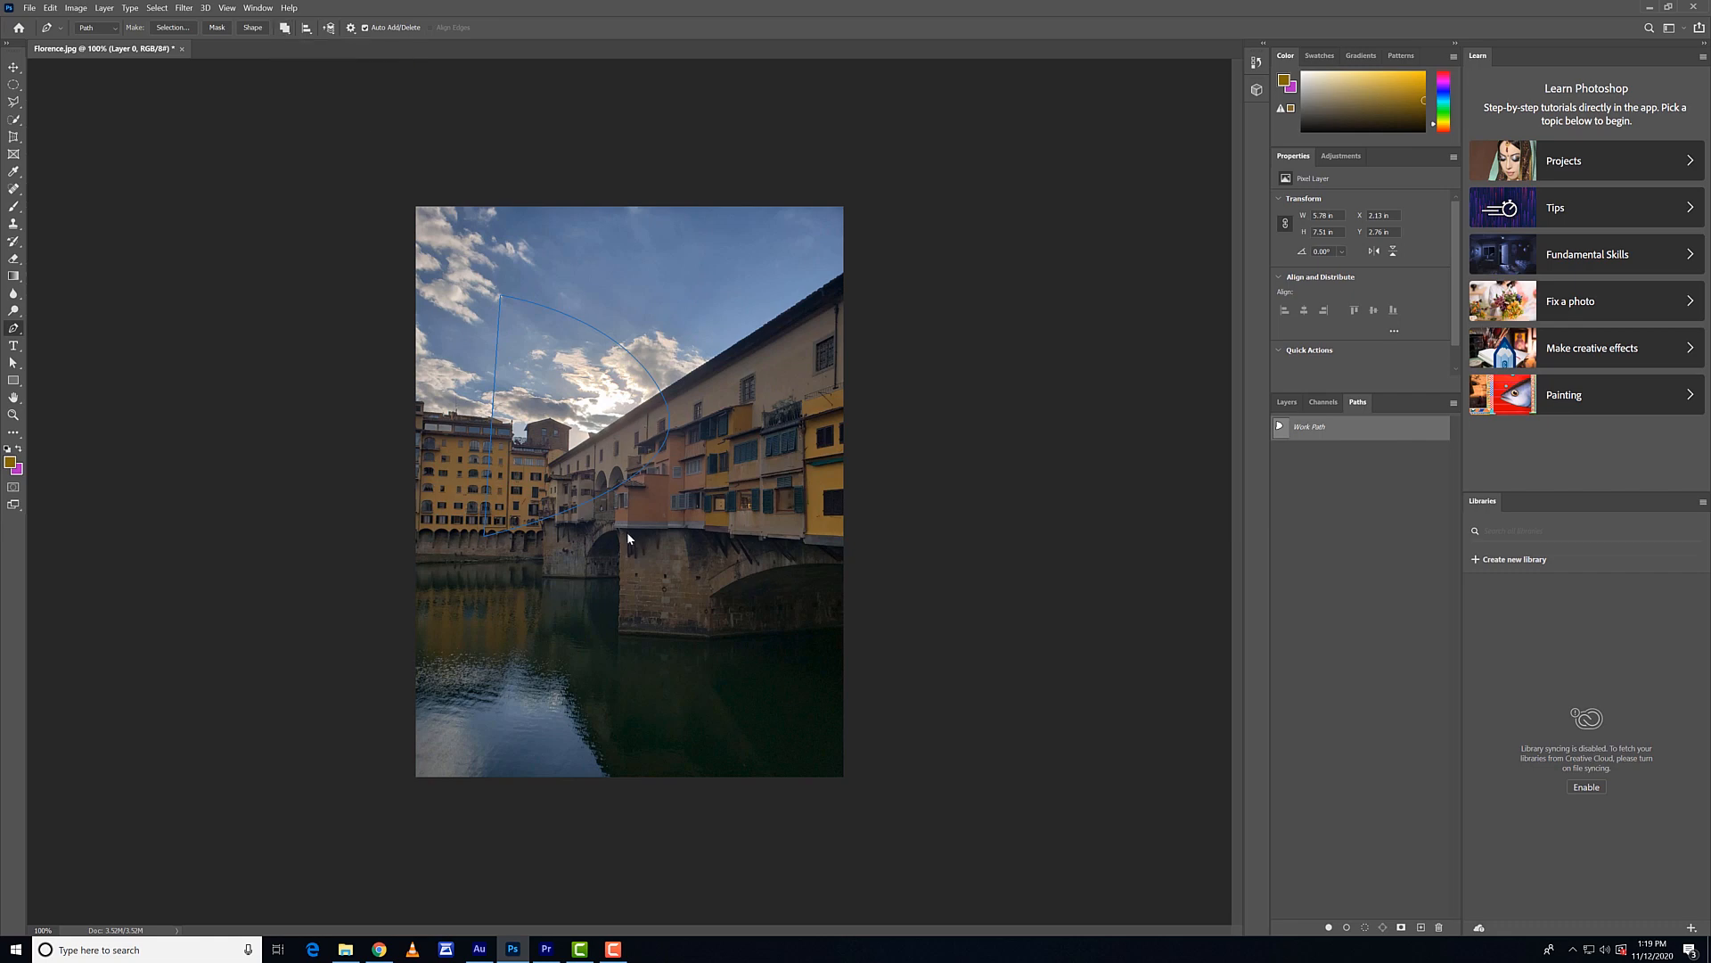
pyautogui.click(666, 495)
pyautogui.click(606, 624)
pyautogui.click(574, 489)
pyautogui.click(241, 29)
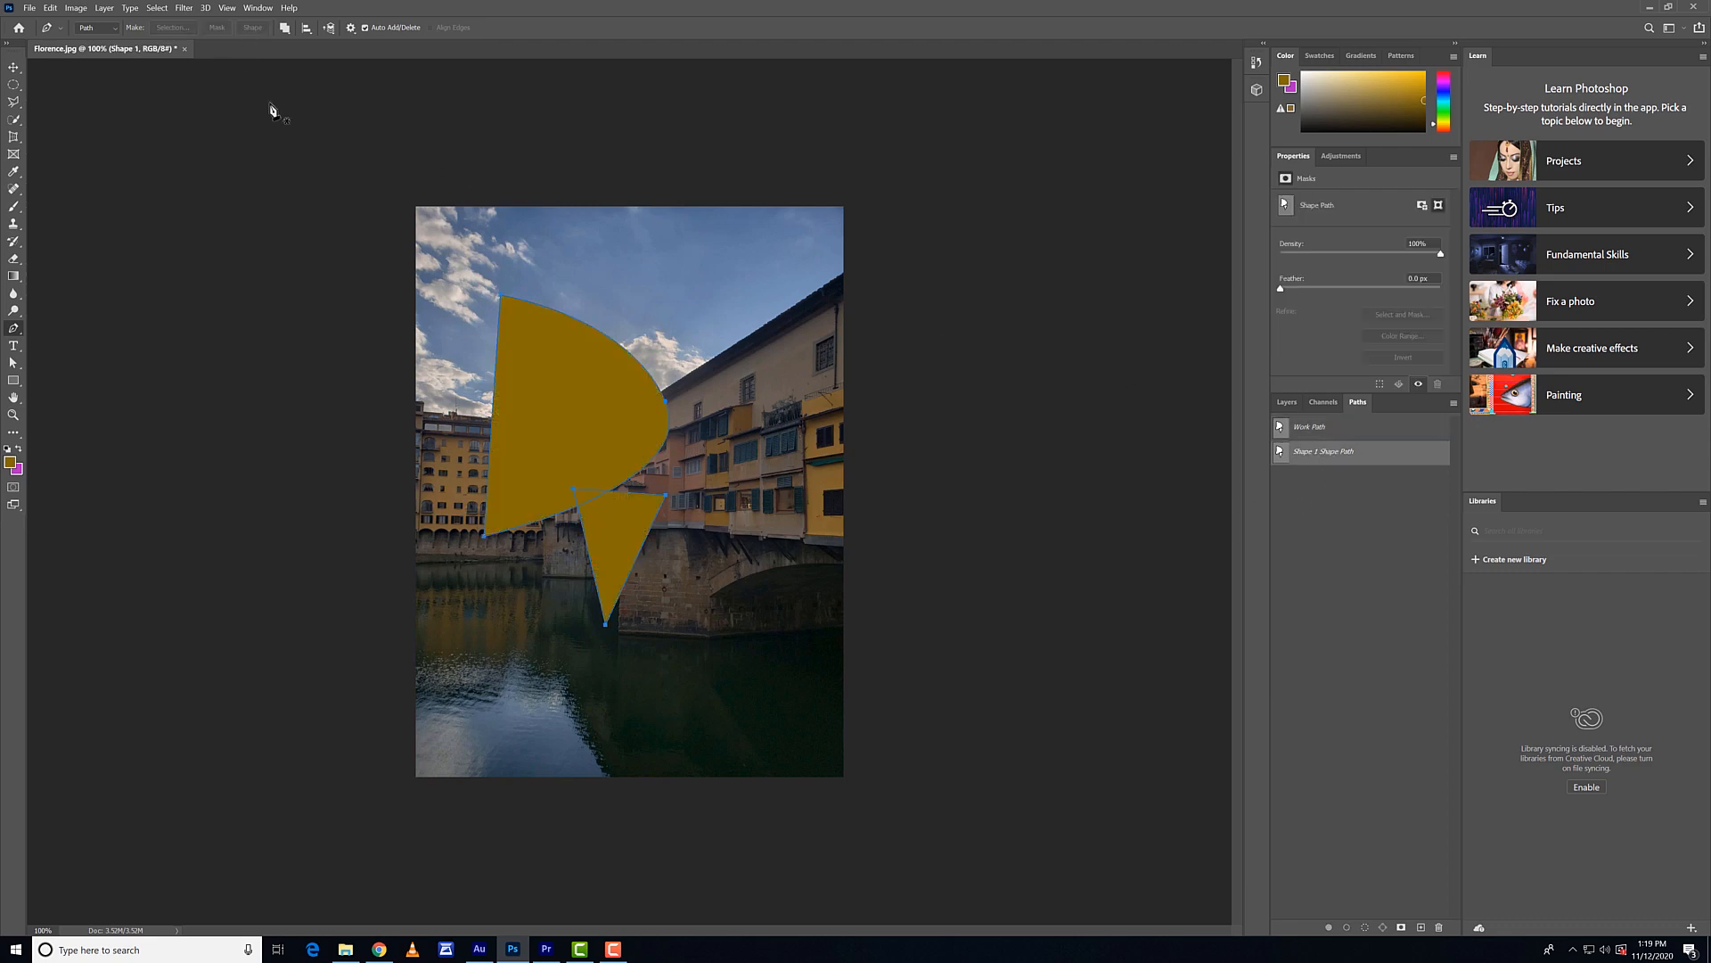
pyautogui.click(1288, 402)
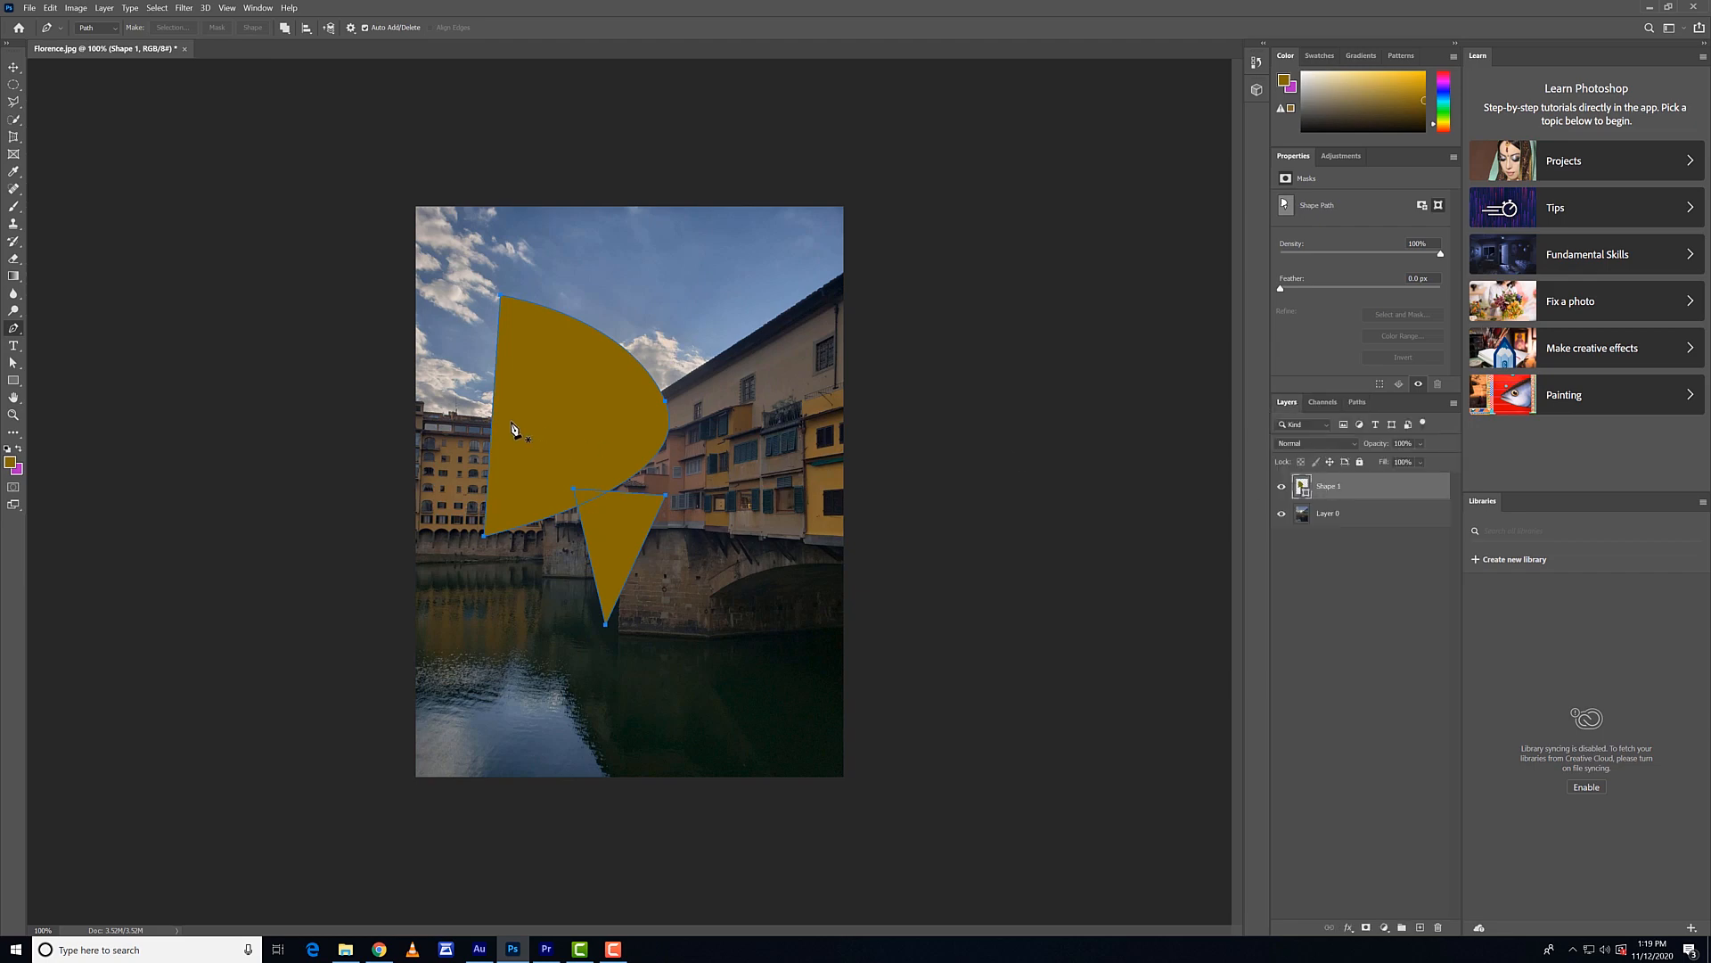
# Try moving the combined shape slightly to the right, and undo the move.
pyautogui.press('v')
pyautogui.moveTo(536, 425)
pyautogui.mouseDown()
pyautogui.moveTo(641, 350)
pyautogui.moveTo(681, 465)
pyautogui.moveTo(622, 371)
pyautogui.moveTo(574, 396)
pyautogui.moveTo(567, 425)
pyautogui.mouseUp()
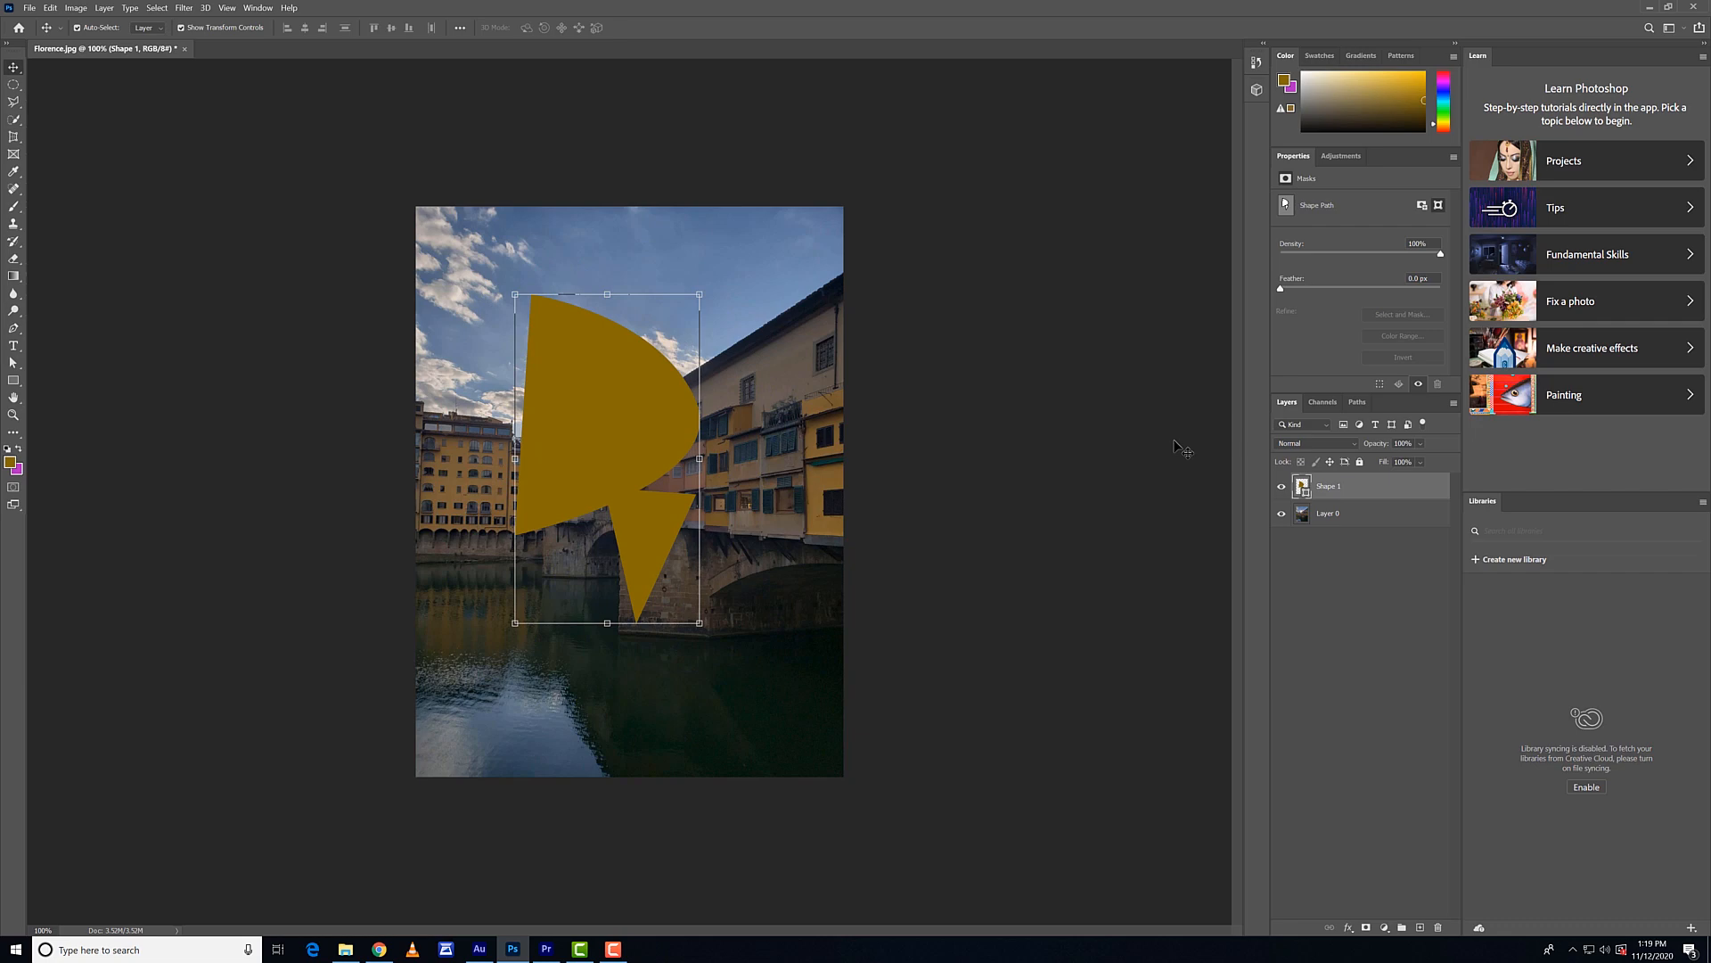
pyautogui.click(1360, 406)
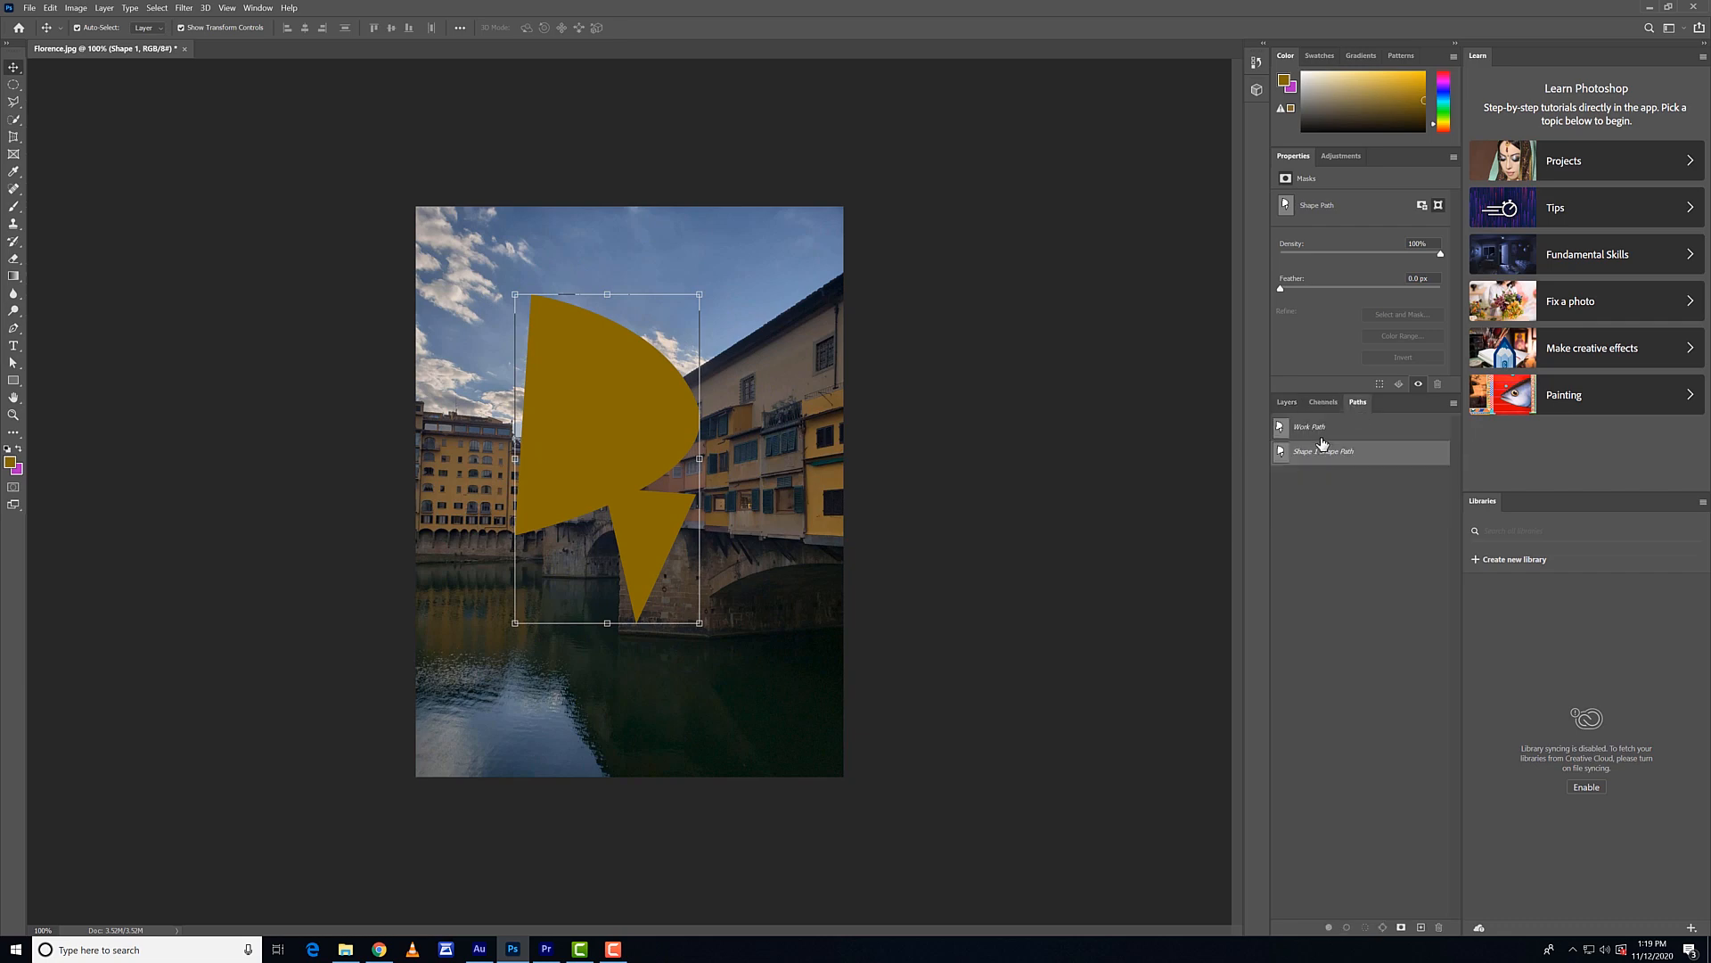
pyautogui.hotkey('ctrl', 'z')
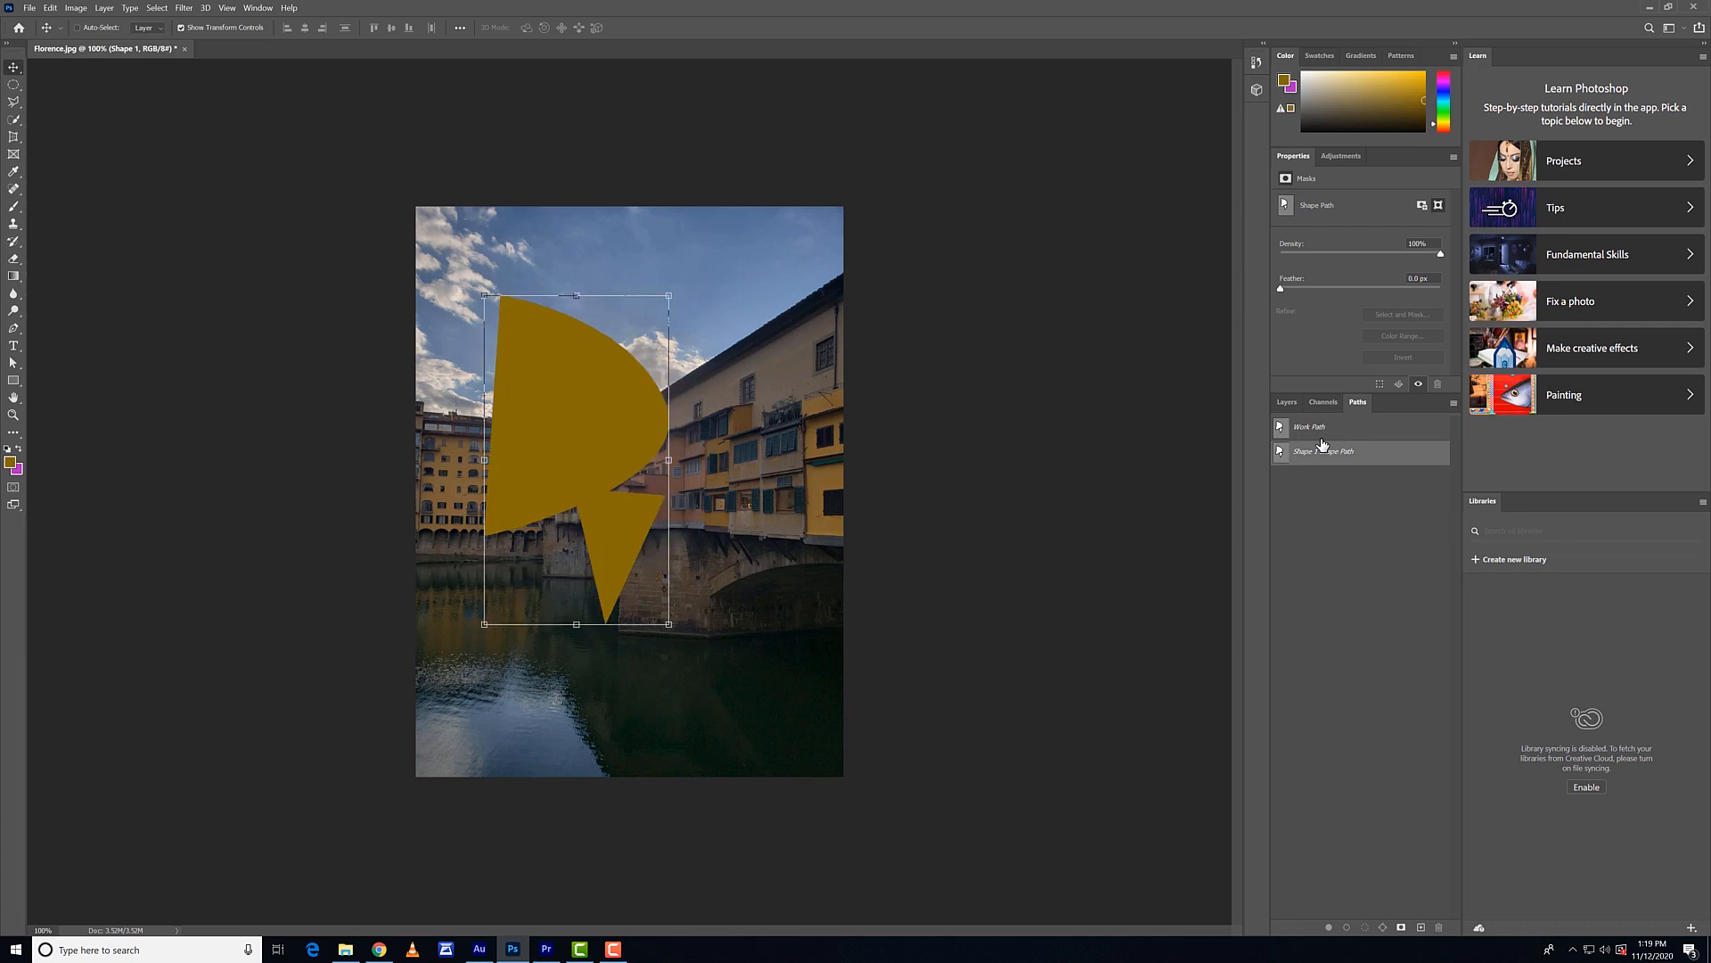
# Undo the combined shape layer and move the triangle path up inside the D-shaped path.
pyautogui.hotkey('ctrl', 'z')
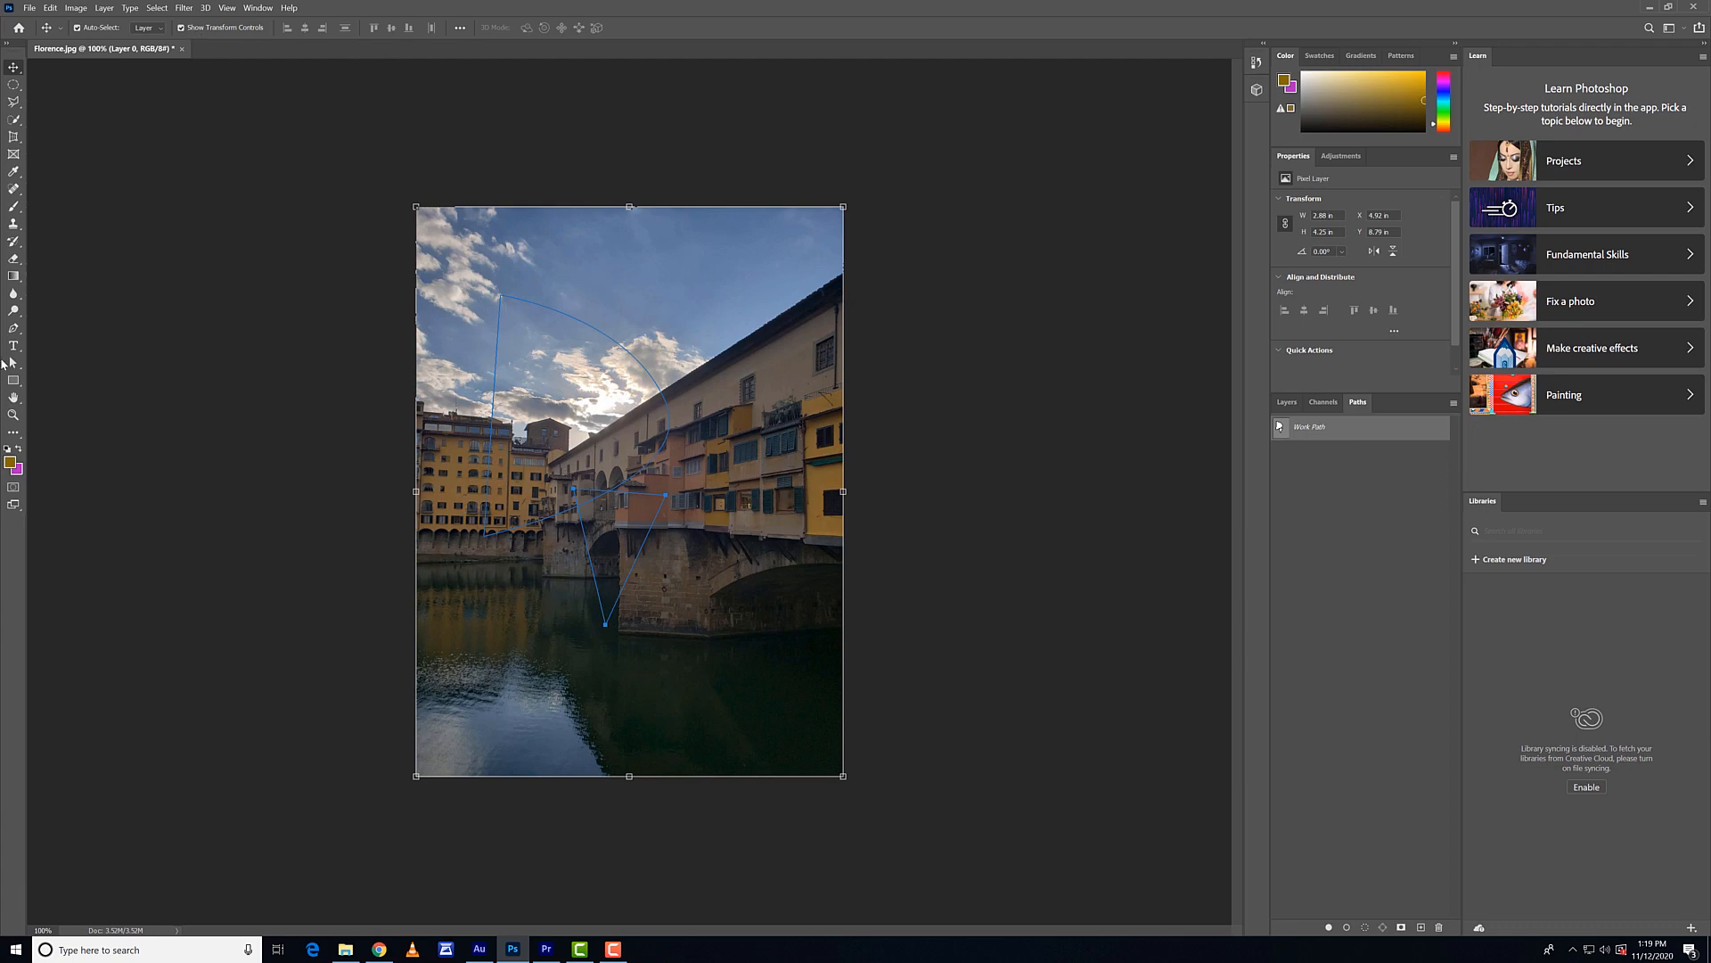
pyautogui.click(14, 364)
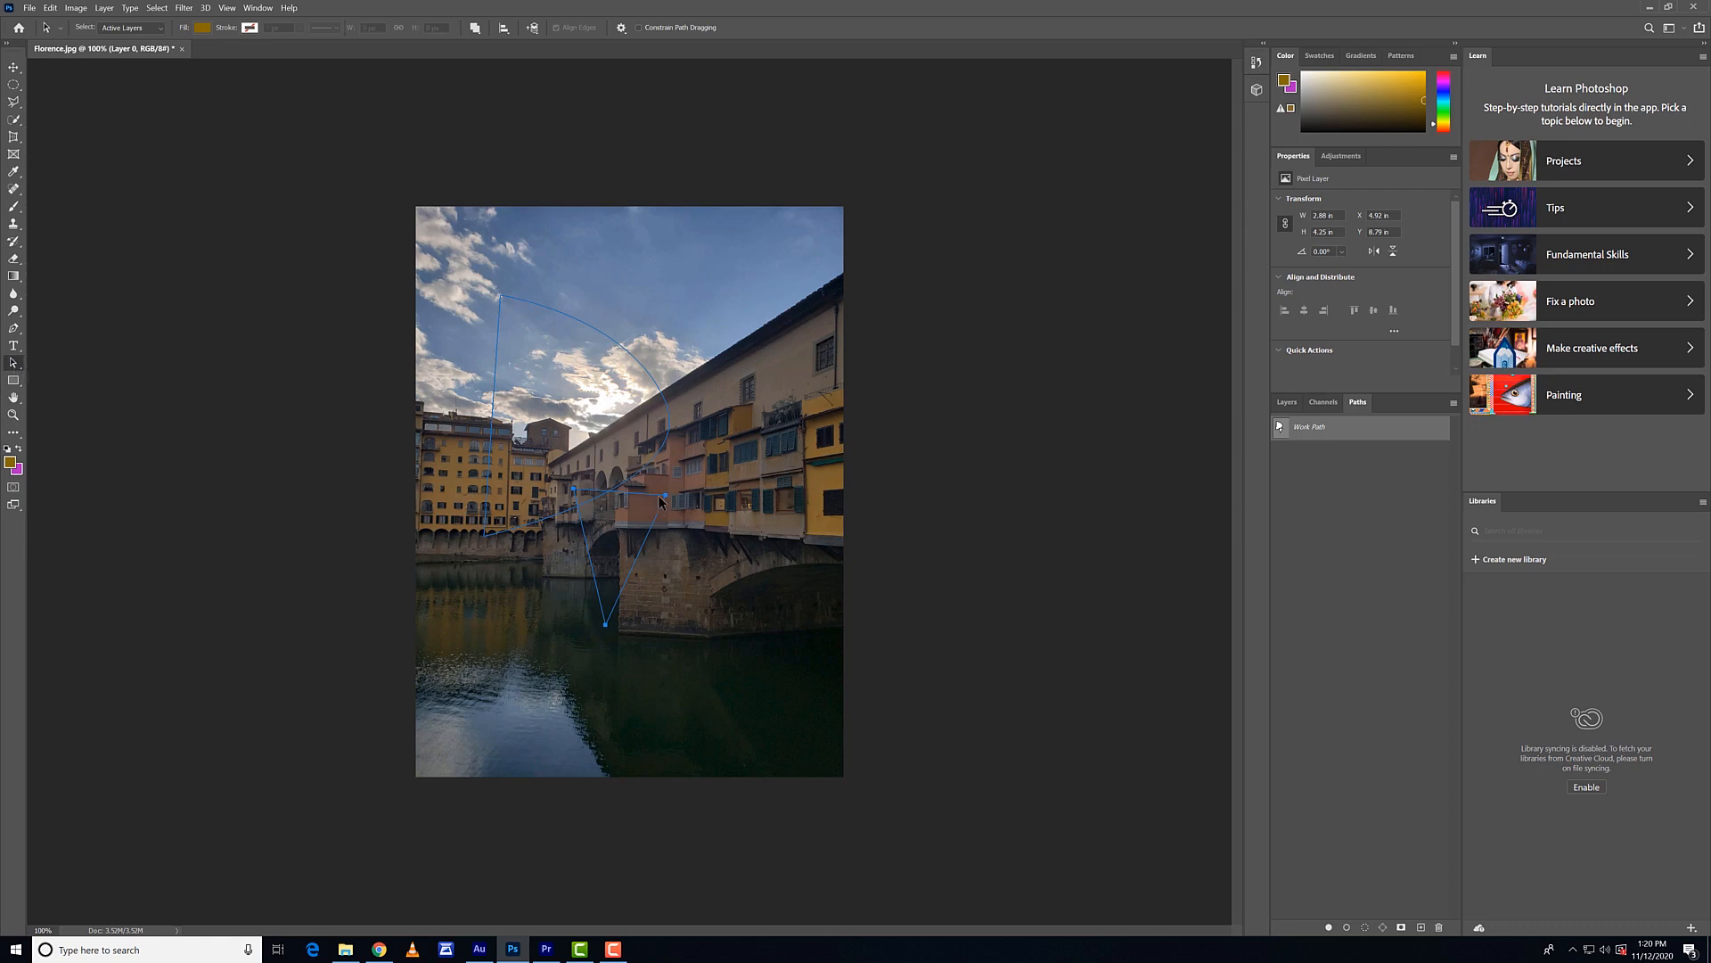
pyautogui.moveTo(661, 502); pyautogui.dragTo(610, 368)
pyautogui.press('p')
# Set the triangle path's operation to Subtract Front Shape and make a shape layer from both paths.
pyautogui.click(284, 28)
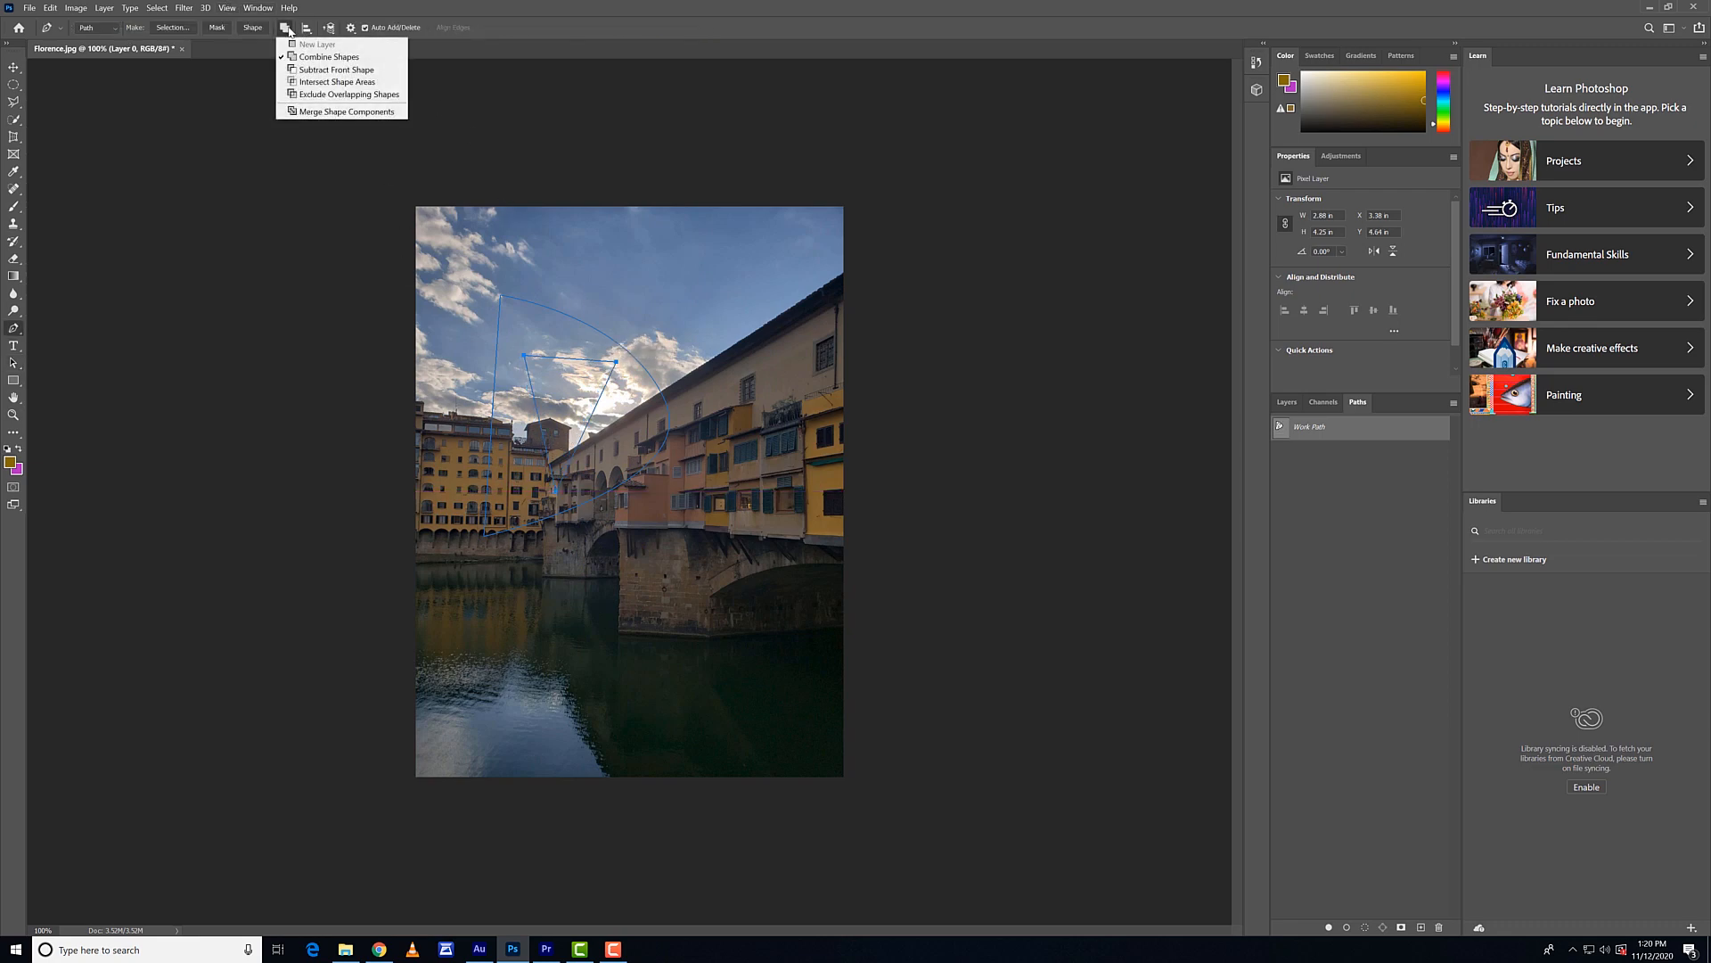
pyautogui.click(312, 69)
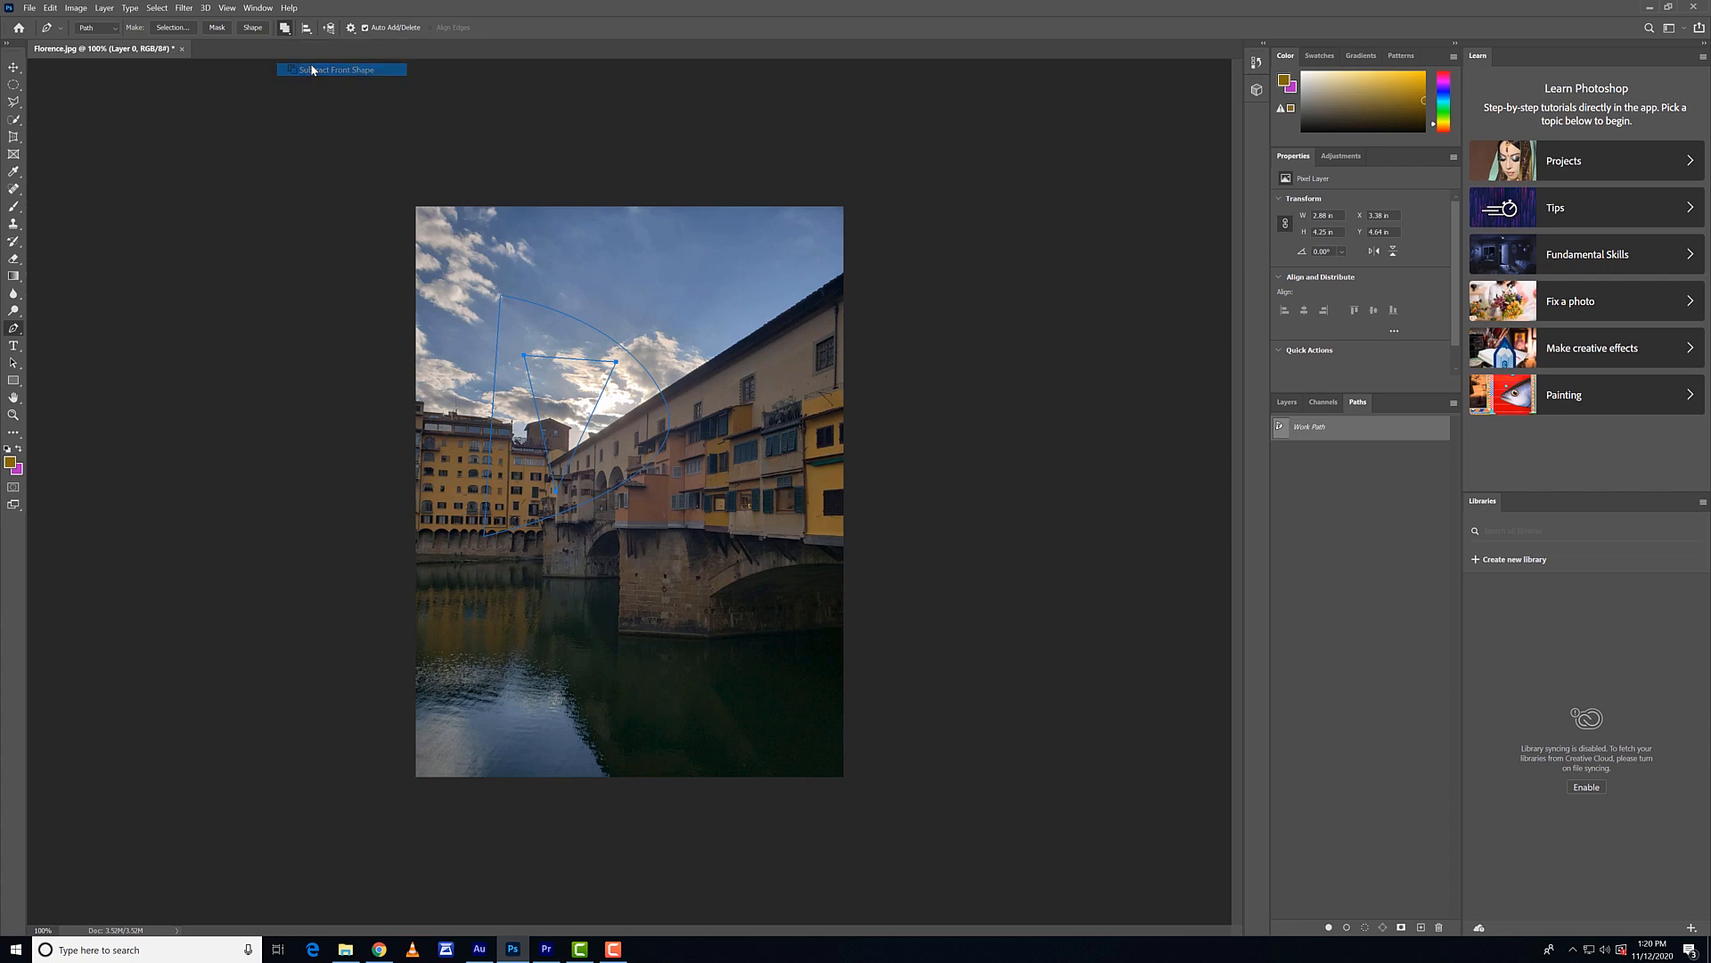
pyautogui.click(264, 30)
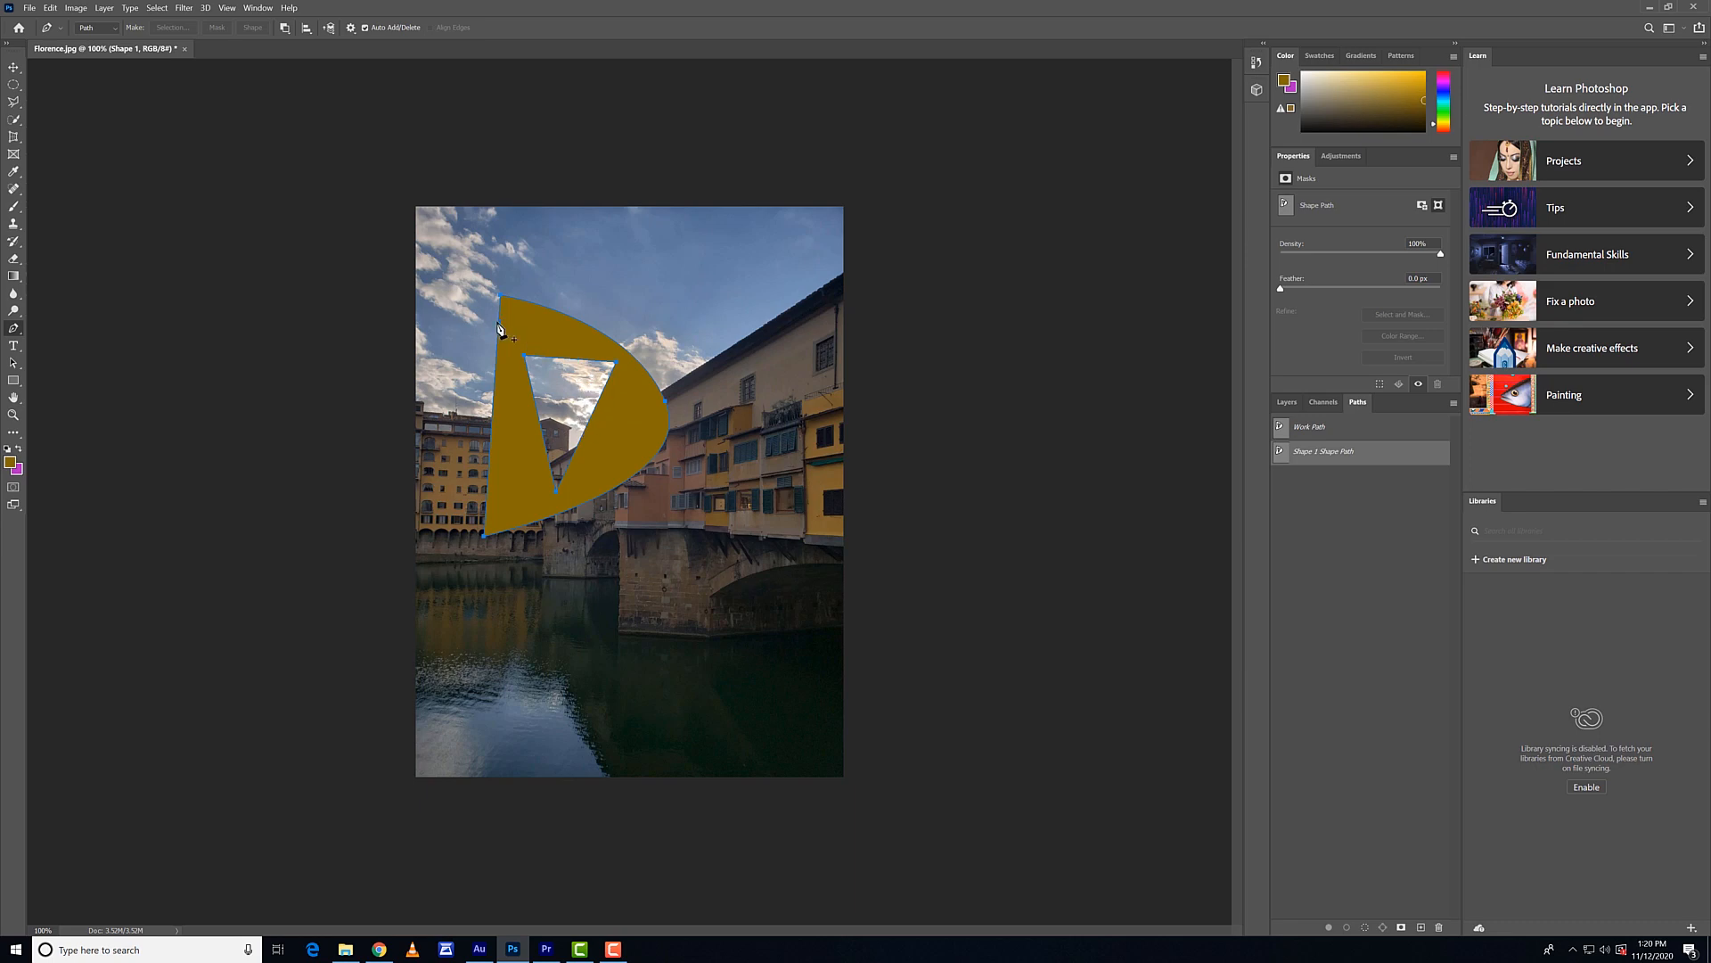
# Undo the subtracted shape layer and move the triangle path across the D-shaped path's upper-right curve.
pyautogui.hotkey('ctrl', 'z')
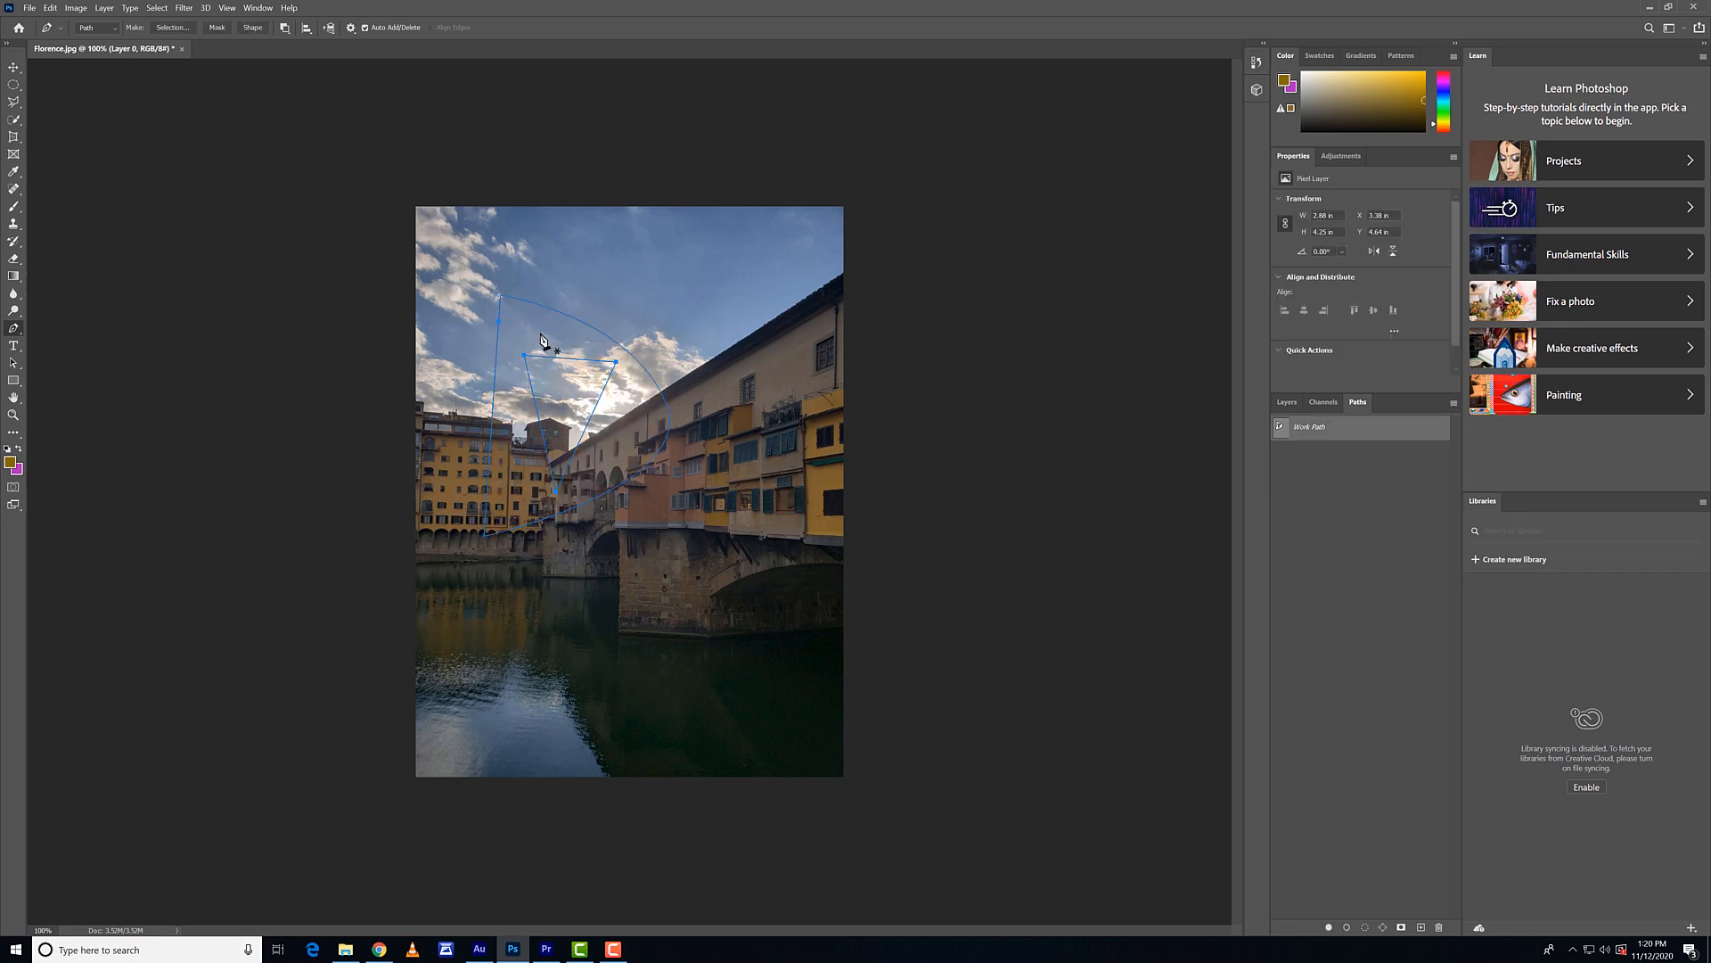
pyautogui.press('a')
pyautogui.moveTo(582, 363); pyautogui.dragTo(634, 326)
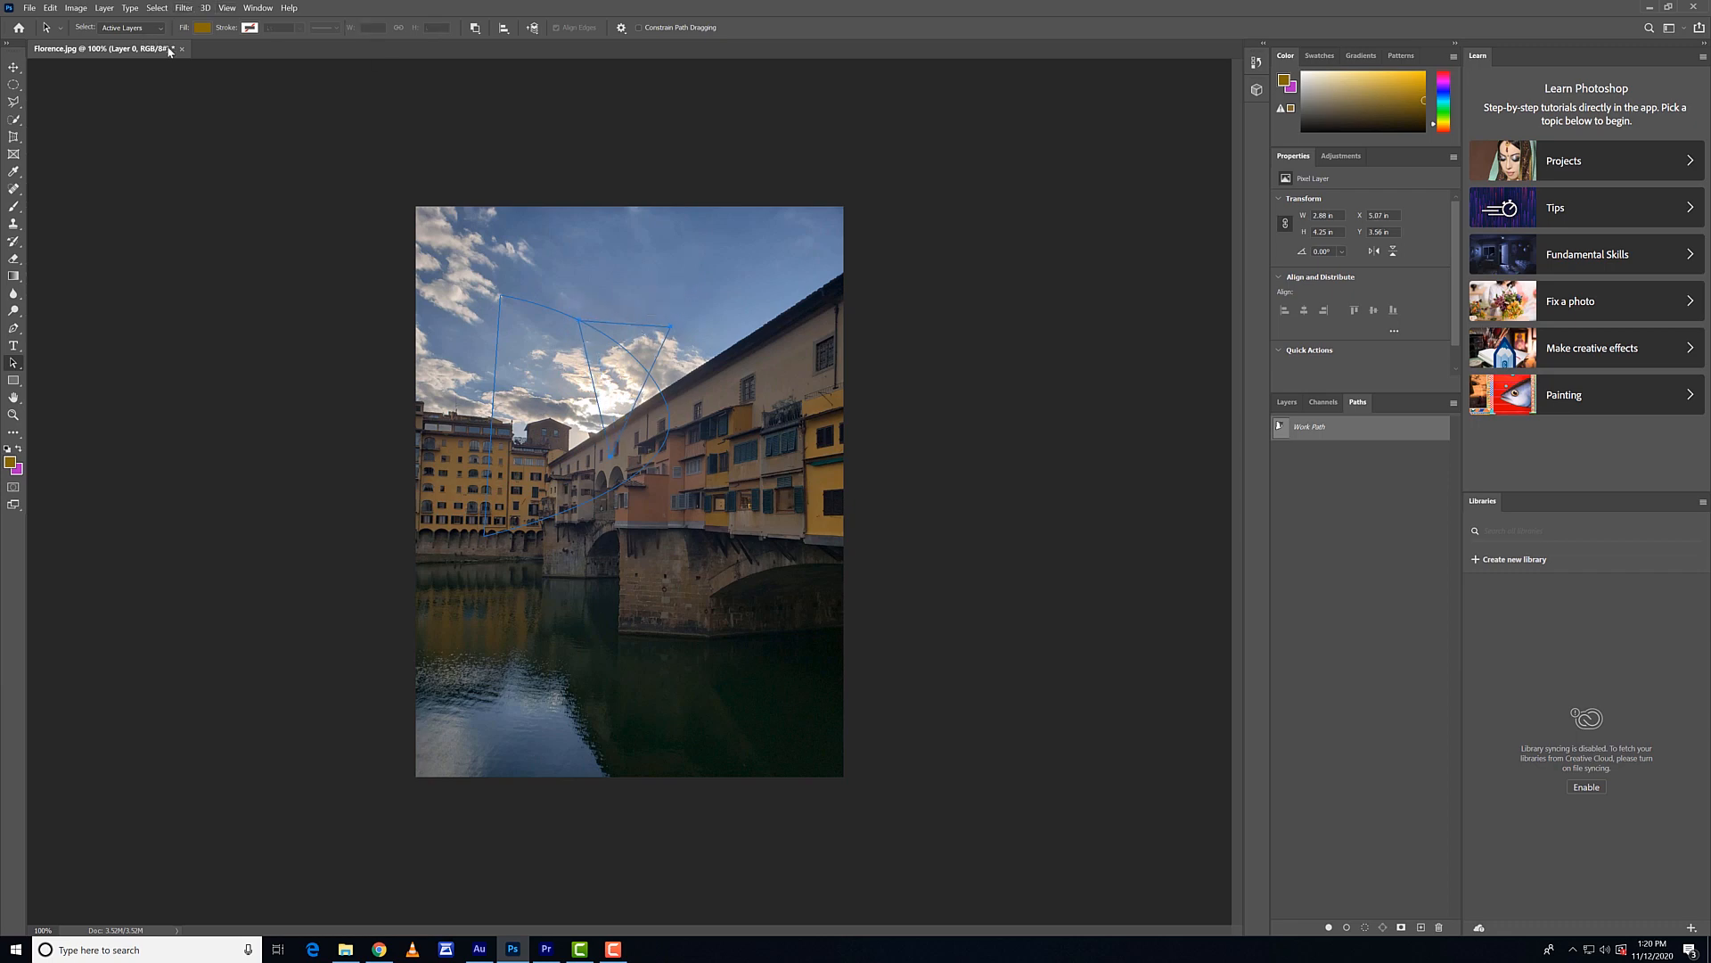
# Make a shape layer from the two paths with Intersect Shape Areas, and undo the layer.
pyautogui.press('p')
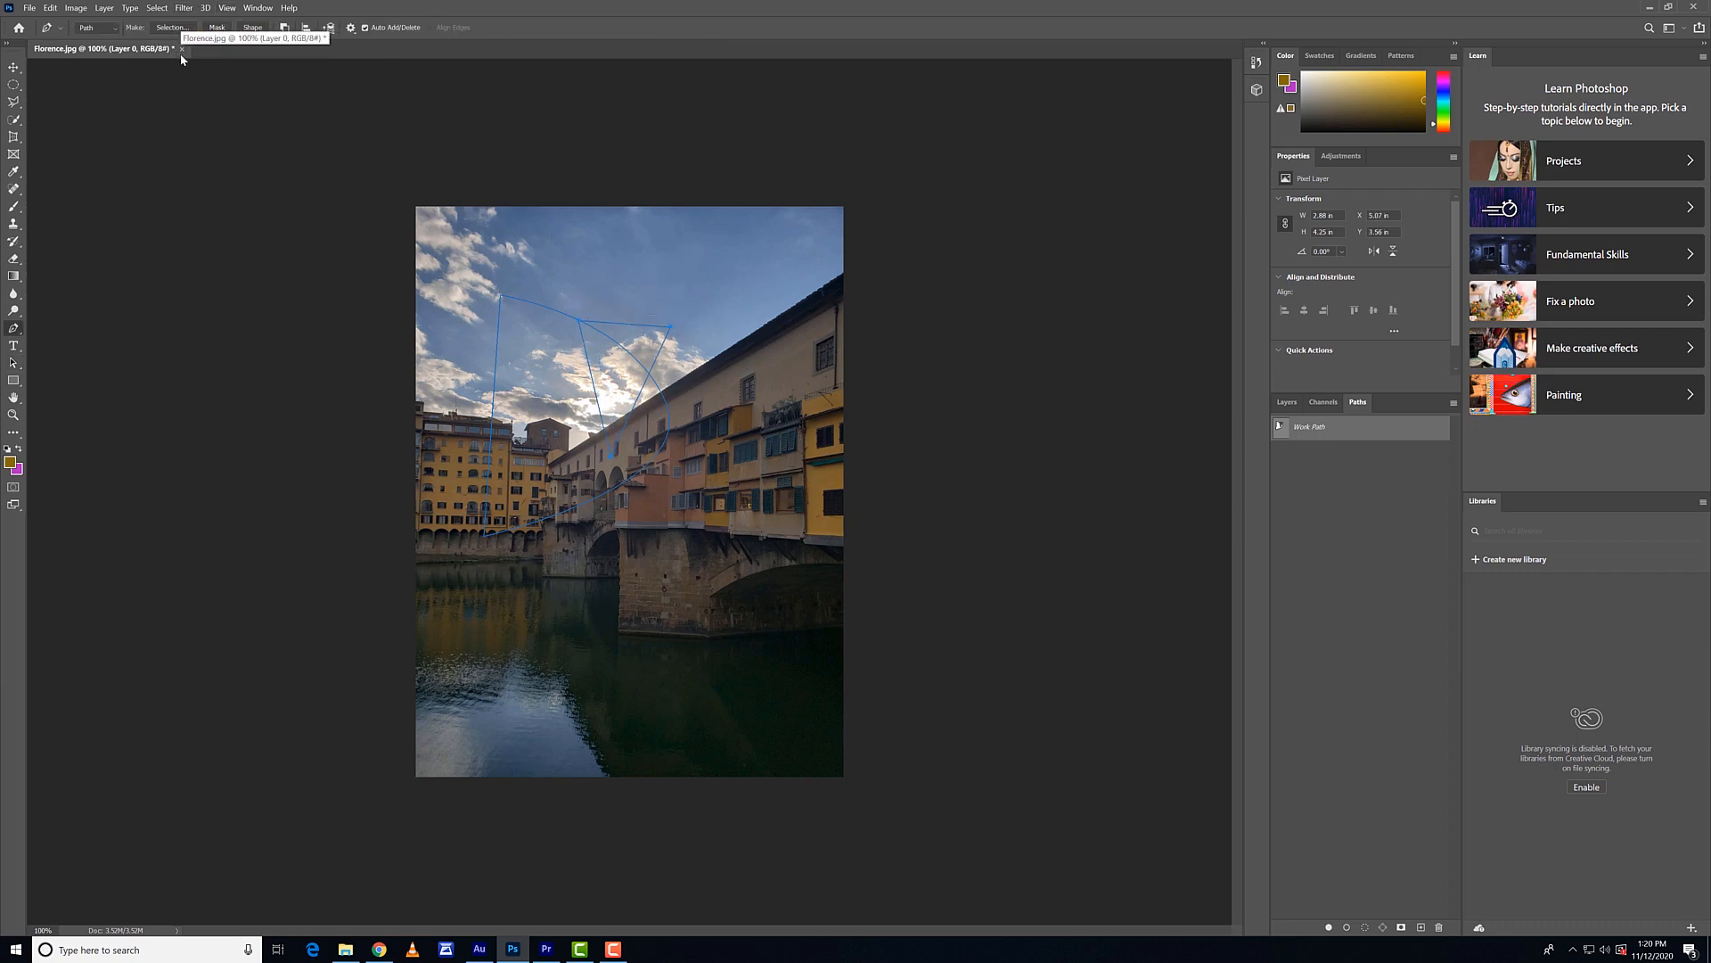
pyautogui.click(285, 28)
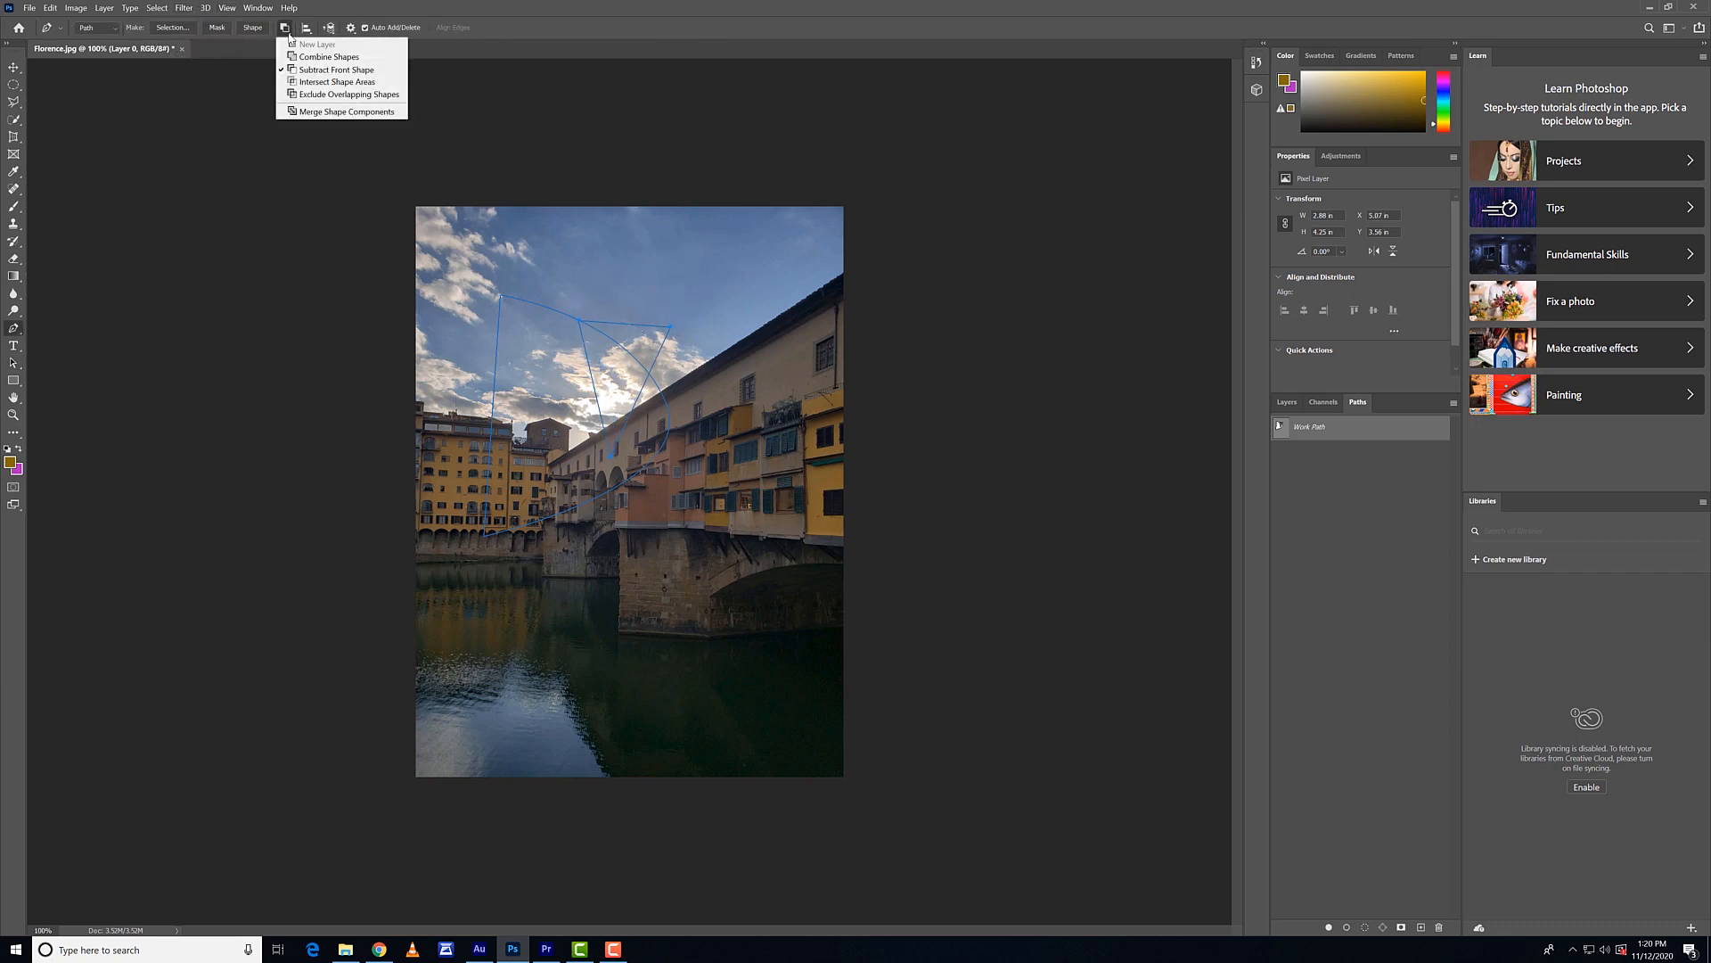
pyautogui.click(333, 82)
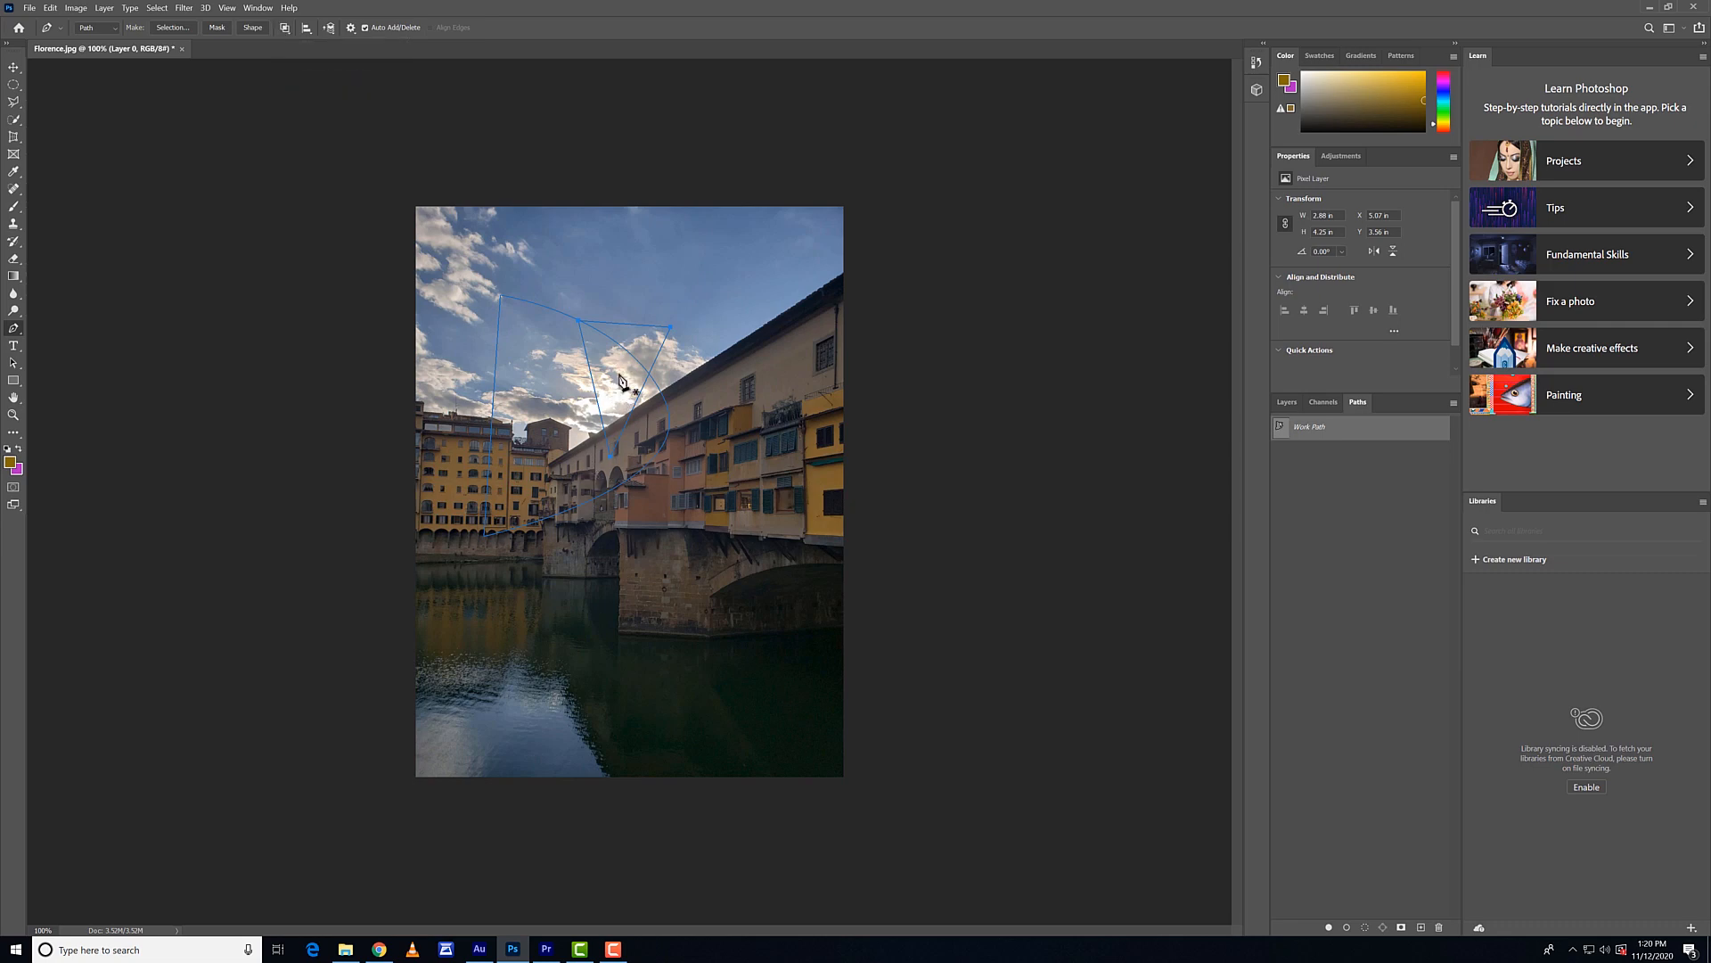
pyautogui.click(253, 28)
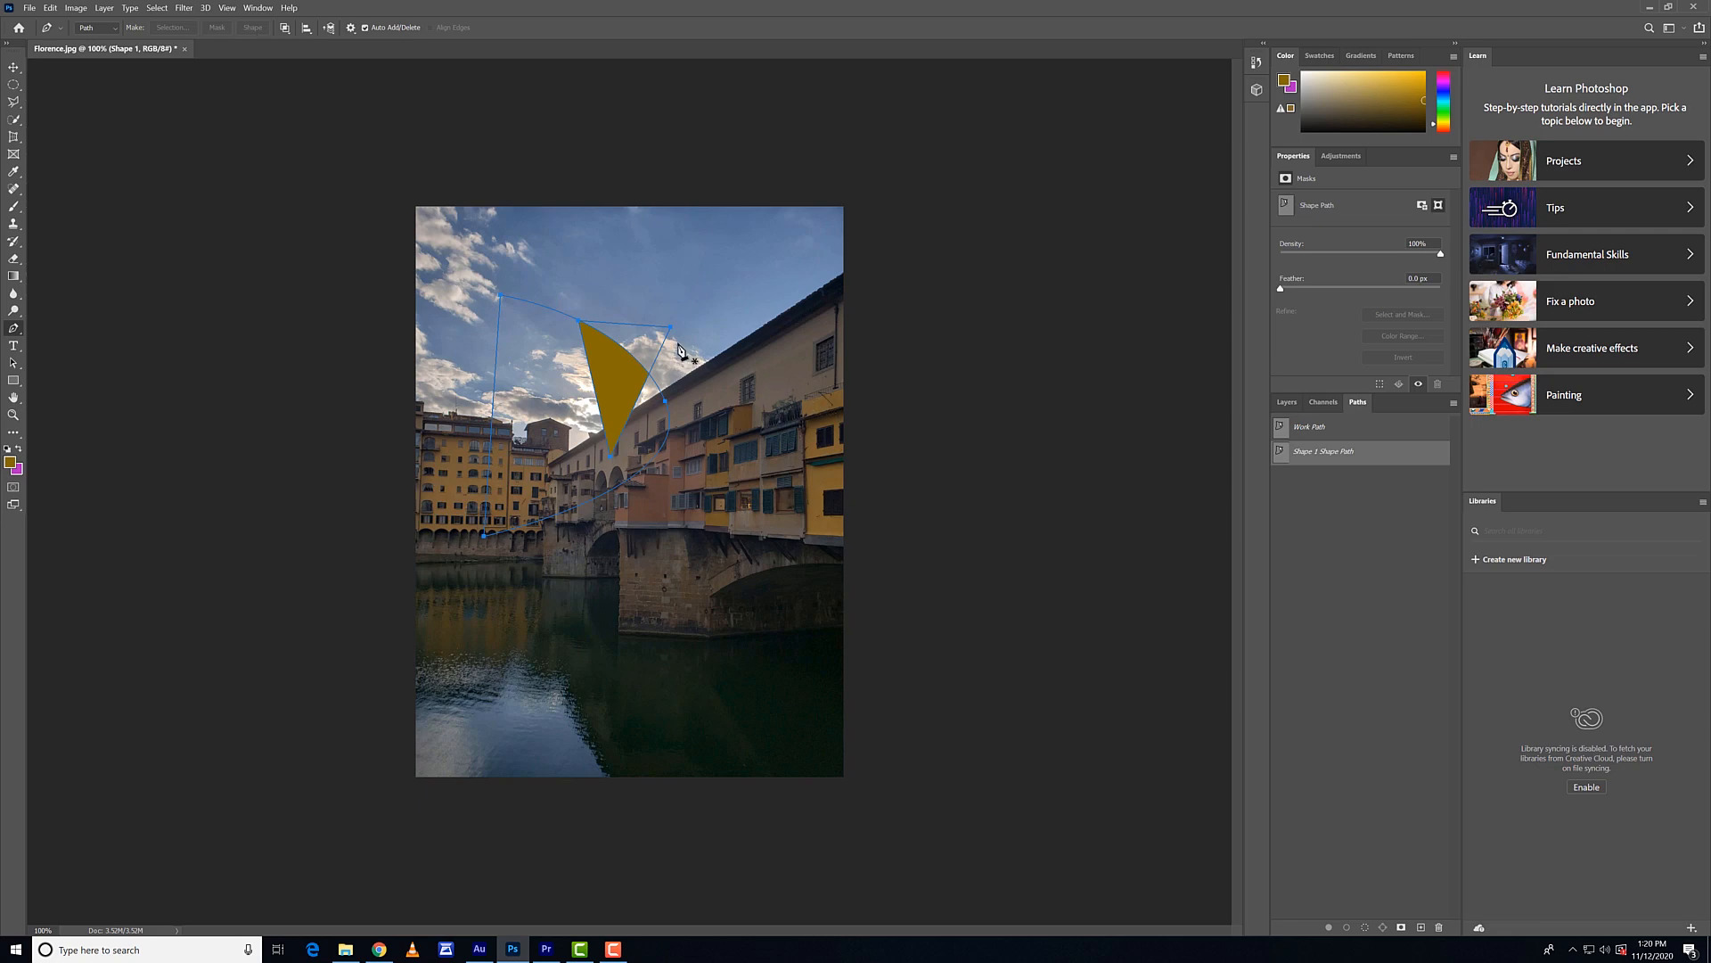
pyautogui.hotkey('ctrl', 'z')
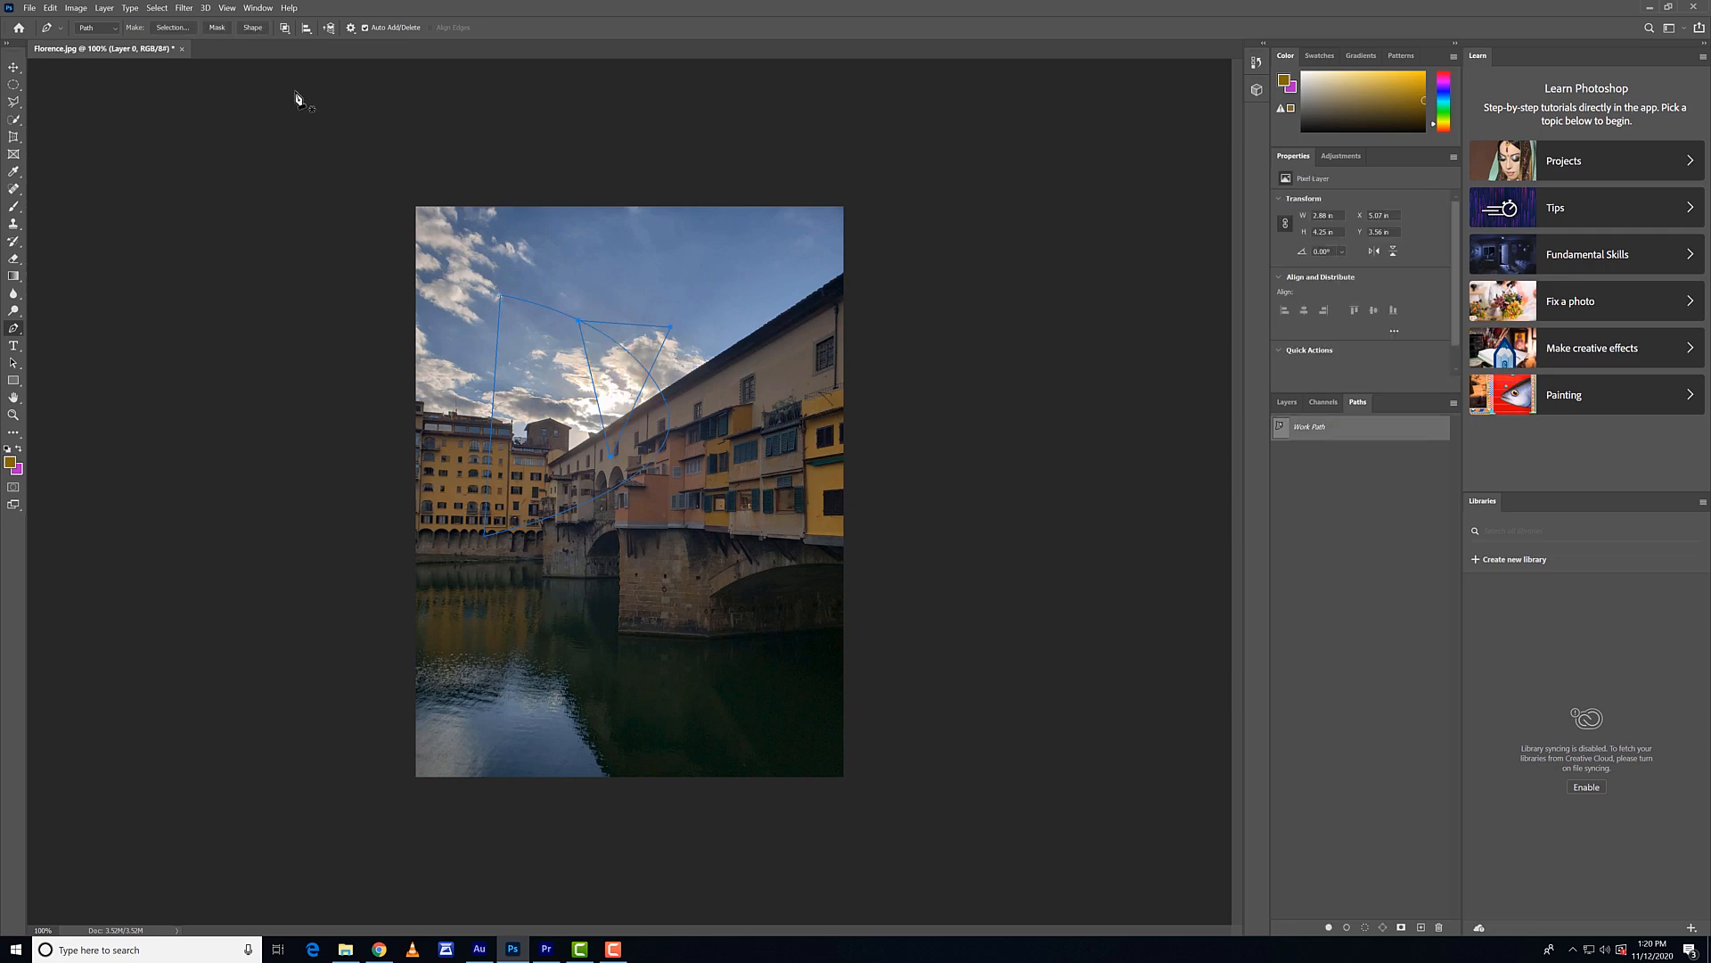
# Make a shape layer from the two paths with Exclude Overlapping Shapes, and undo the layer.
pyautogui.click(284, 28)
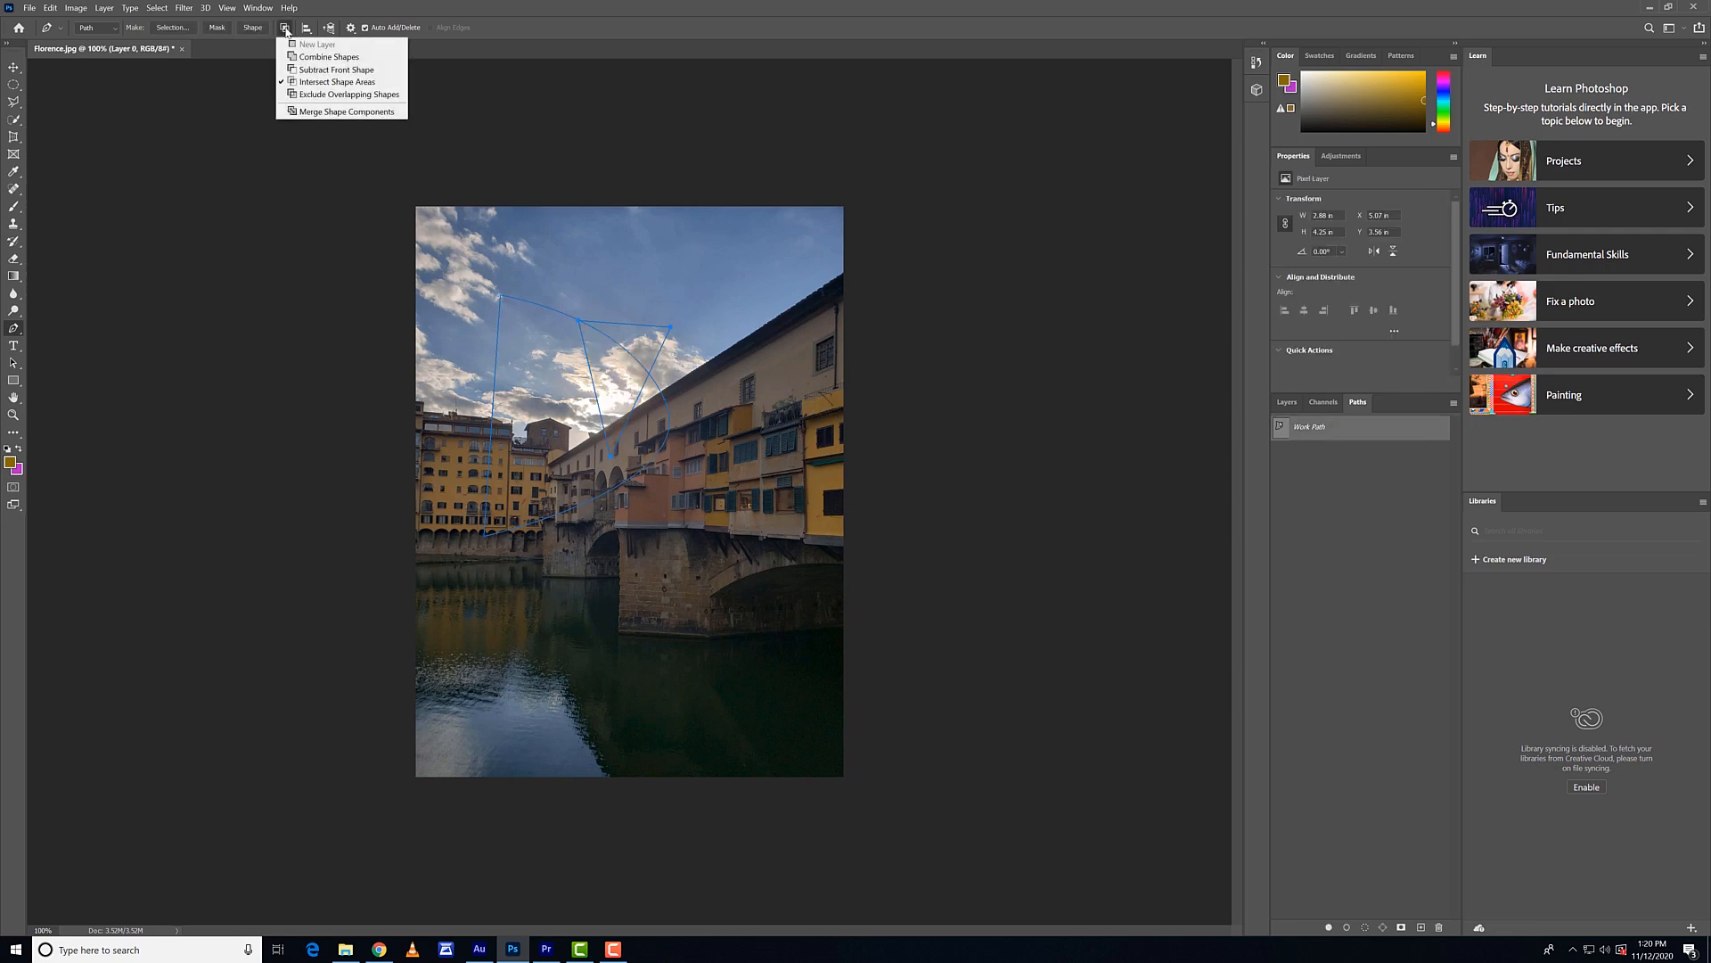
pyautogui.click(356, 94)
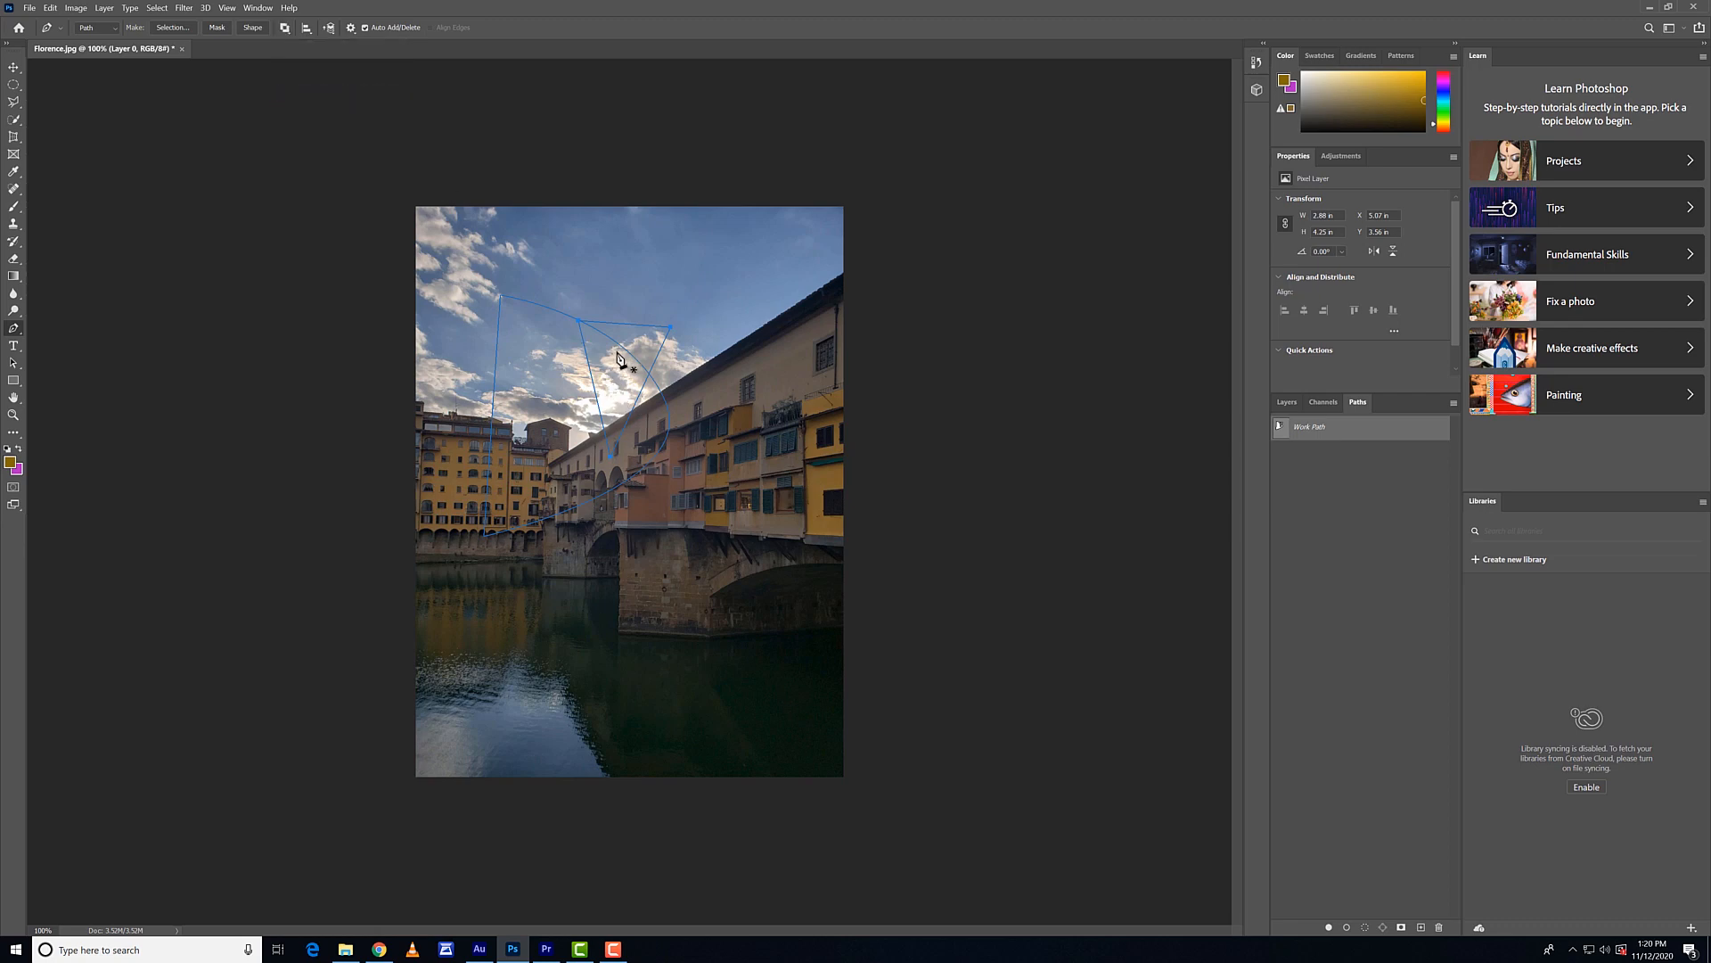
pyautogui.click(253, 28)
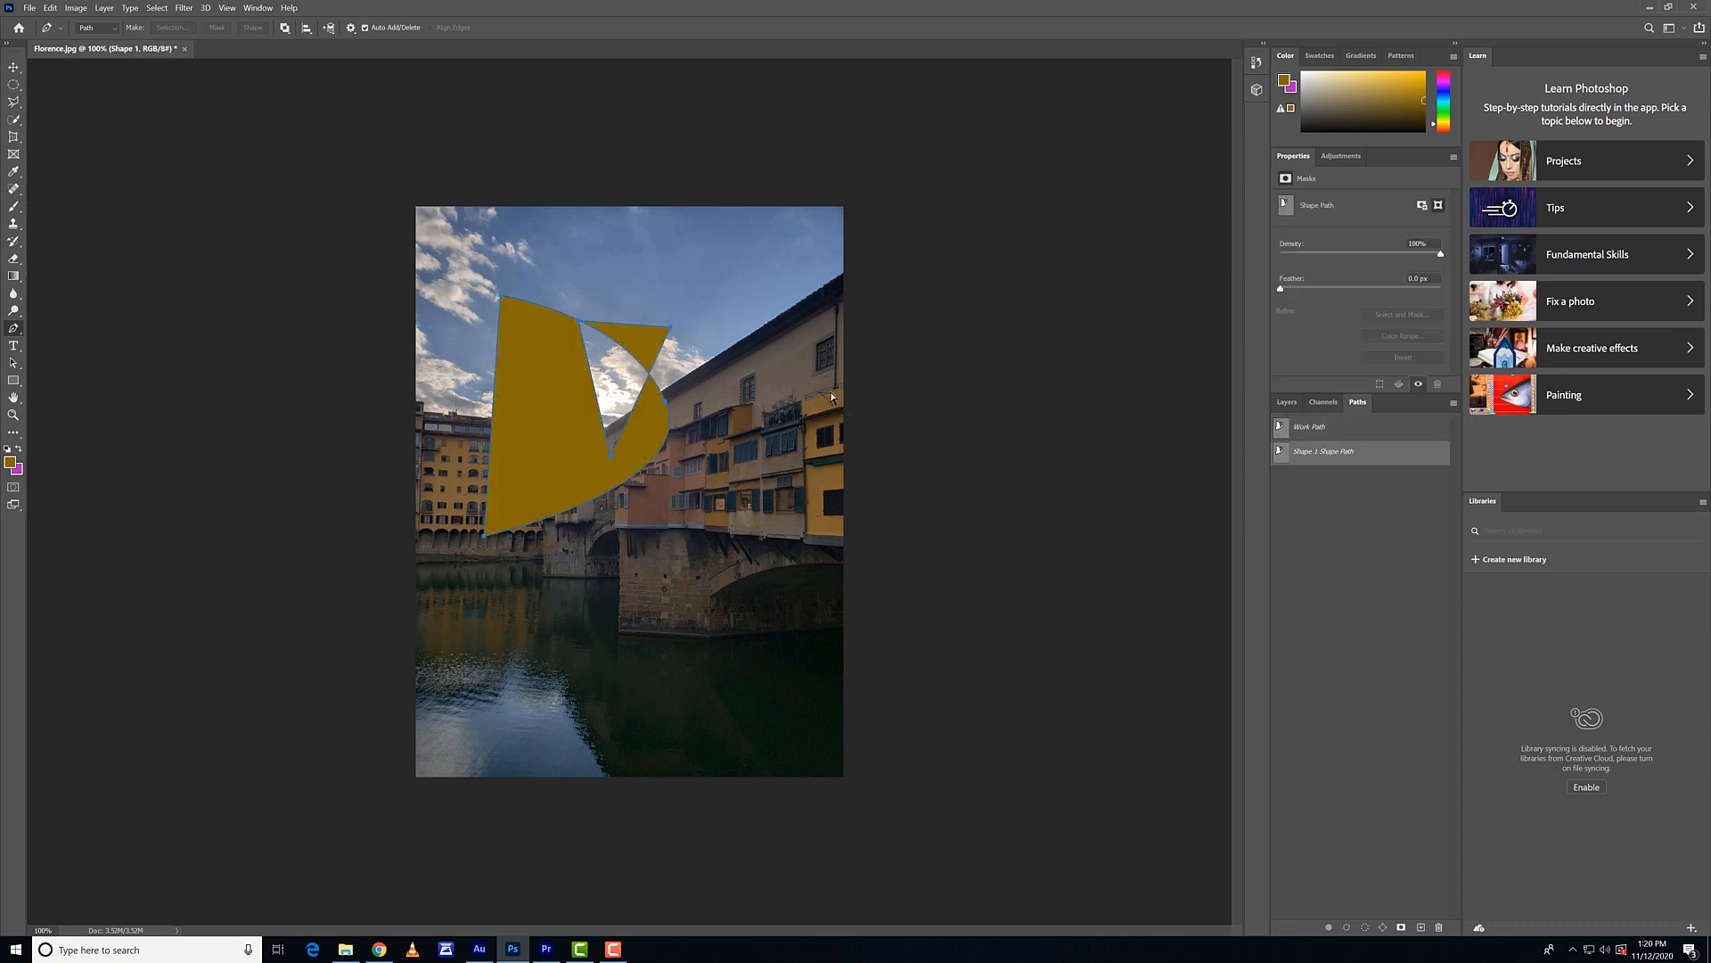
pyautogui.hotkey('ctrl', 'z')
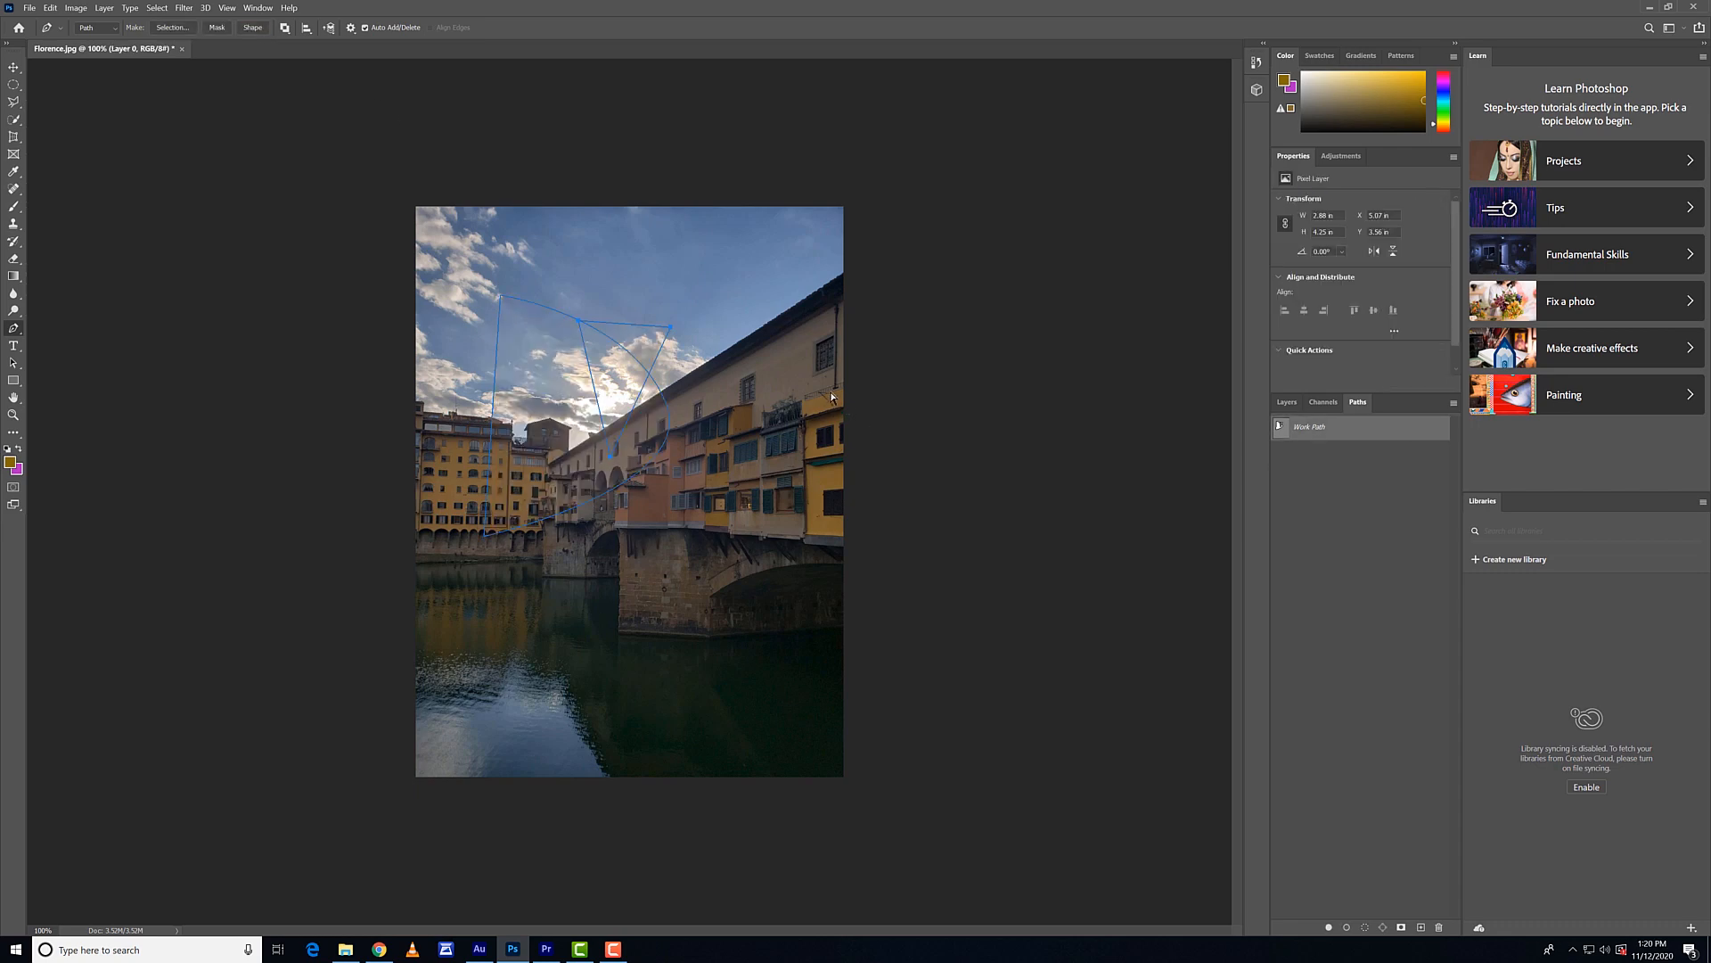
# Align the triangle path to the canvas's left, horizontal center, right, top, vertical center and bottom in turn, and return Align To to Selection.
pyautogui.click(305, 29)
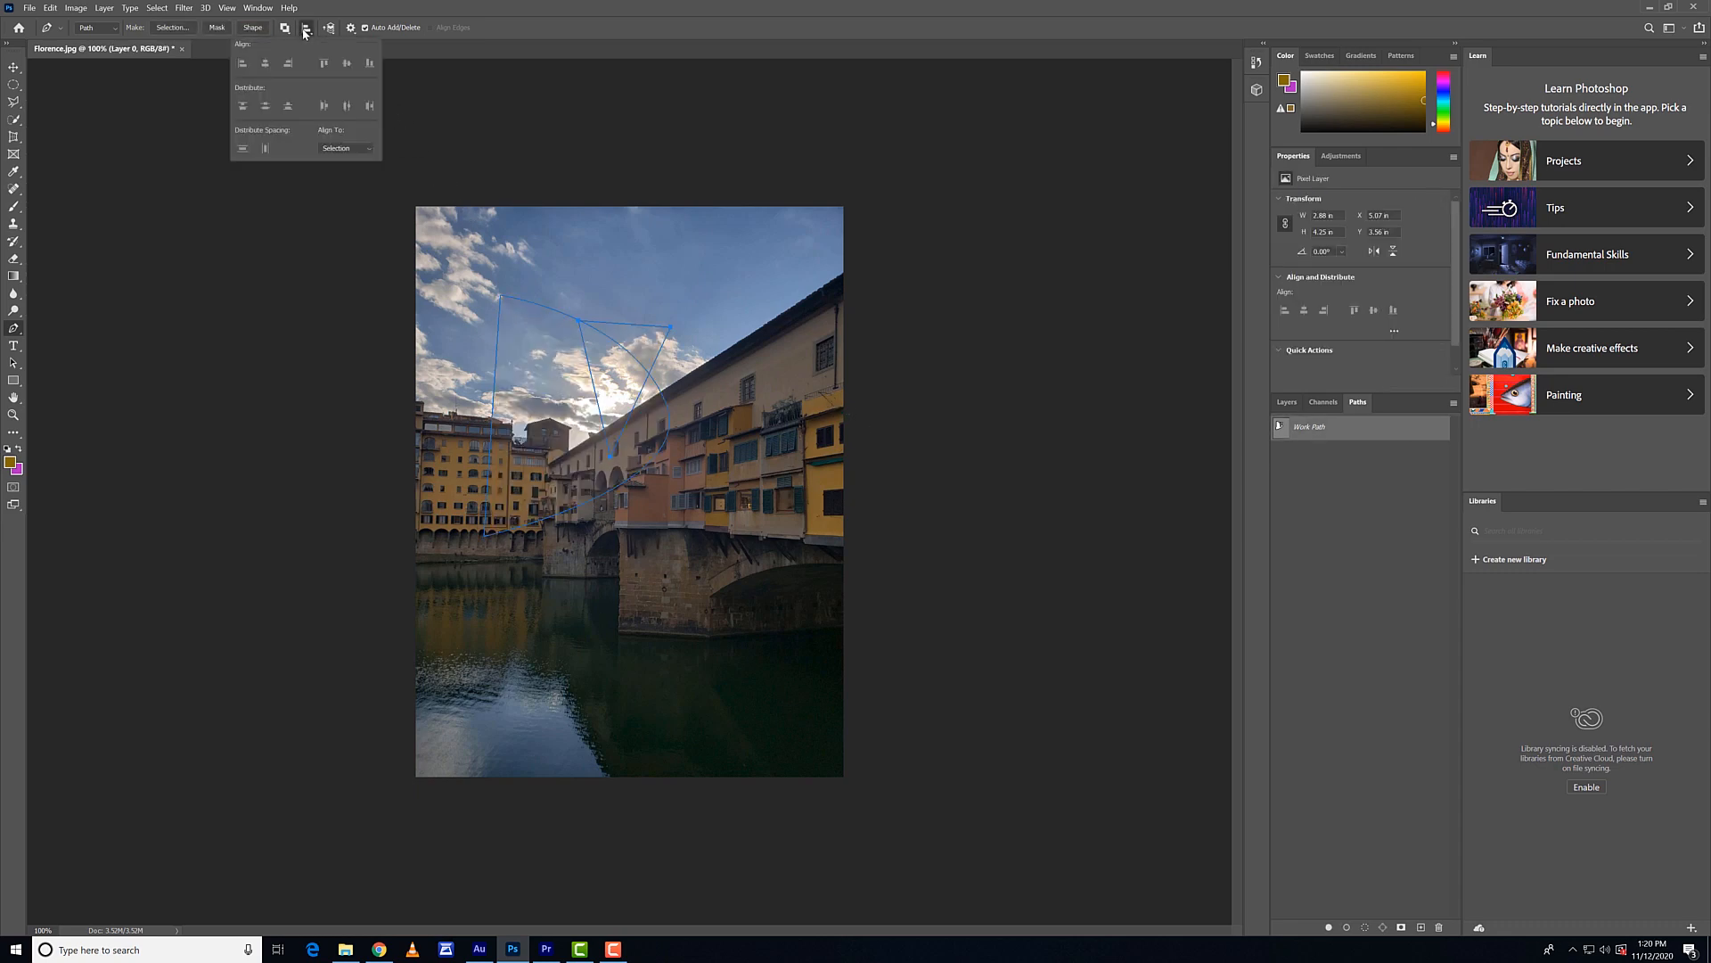
pyautogui.click(362, 149)
pyautogui.click(355, 170)
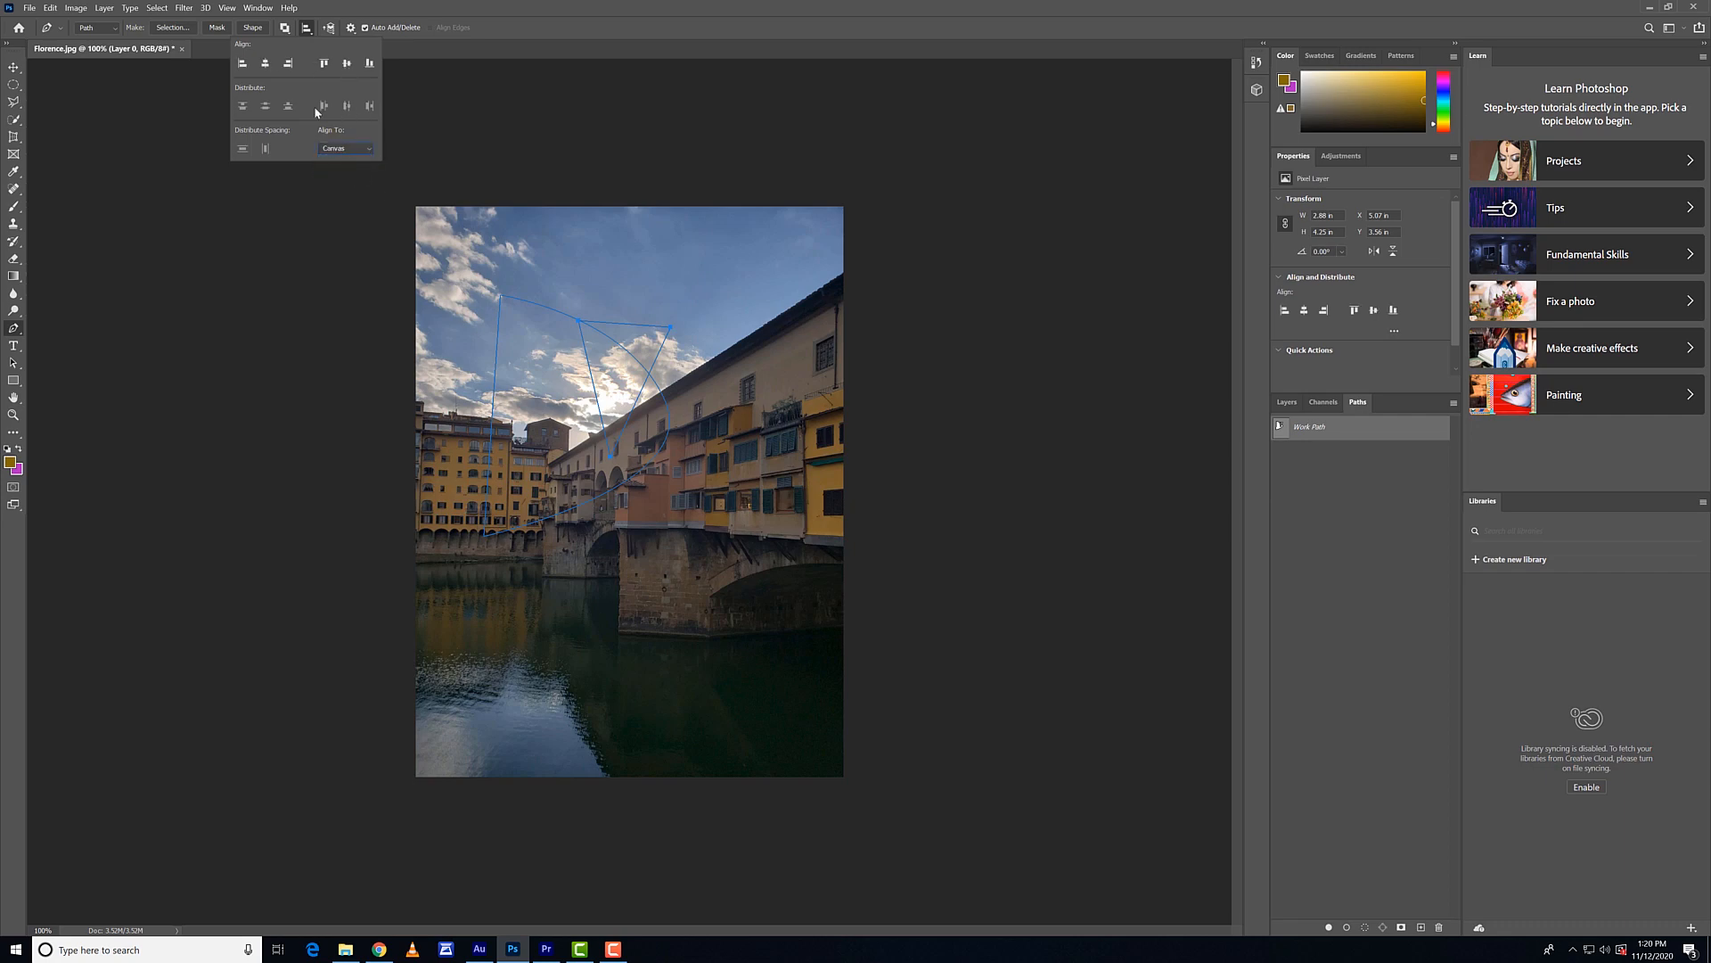
pyautogui.click(245, 65)
pyautogui.click(265, 65)
pyautogui.click(288, 65)
pyautogui.click(325, 66)
pyautogui.click(346, 66)
pyautogui.click(371, 65)
pyautogui.click(348, 148)
pyautogui.click(361, 160)
# Move the triangle path from the canvas's lower-right corner back onto the D-shaped path, and delete both paths.
pyautogui.click(502, 298)
pyautogui.press('a')
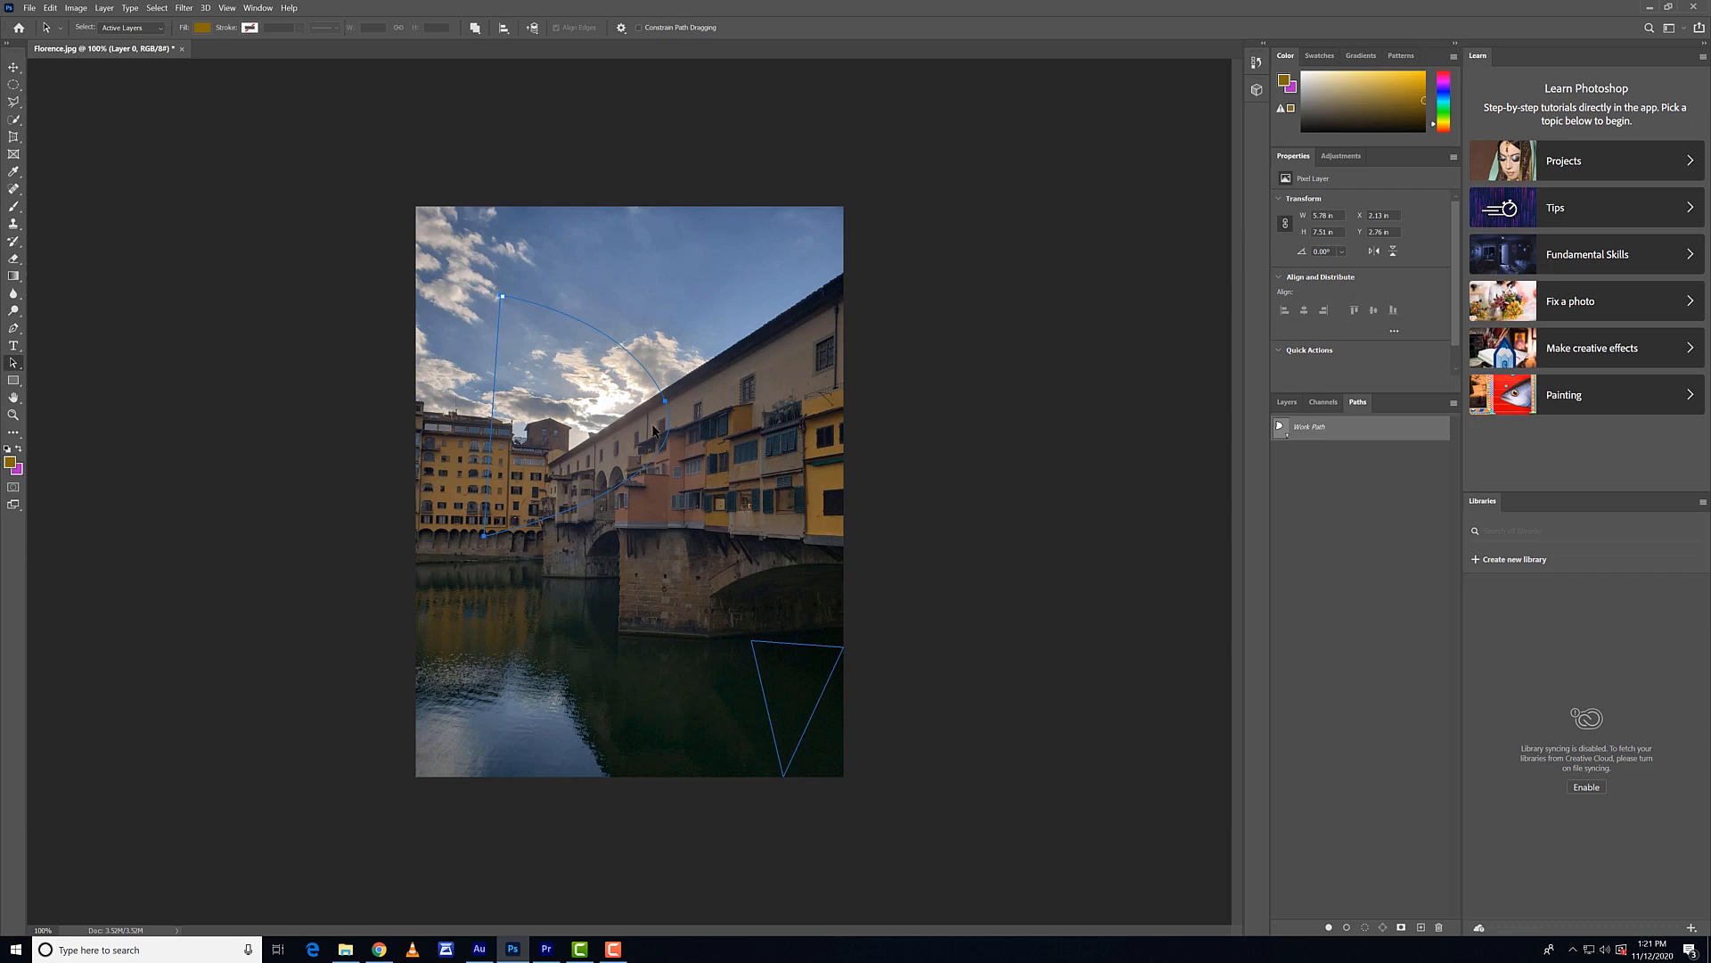
pyautogui.moveTo(787, 646); pyautogui.dragTo(556, 360)
pyautogui.press('Delete')
pyautogui.press('Delete')
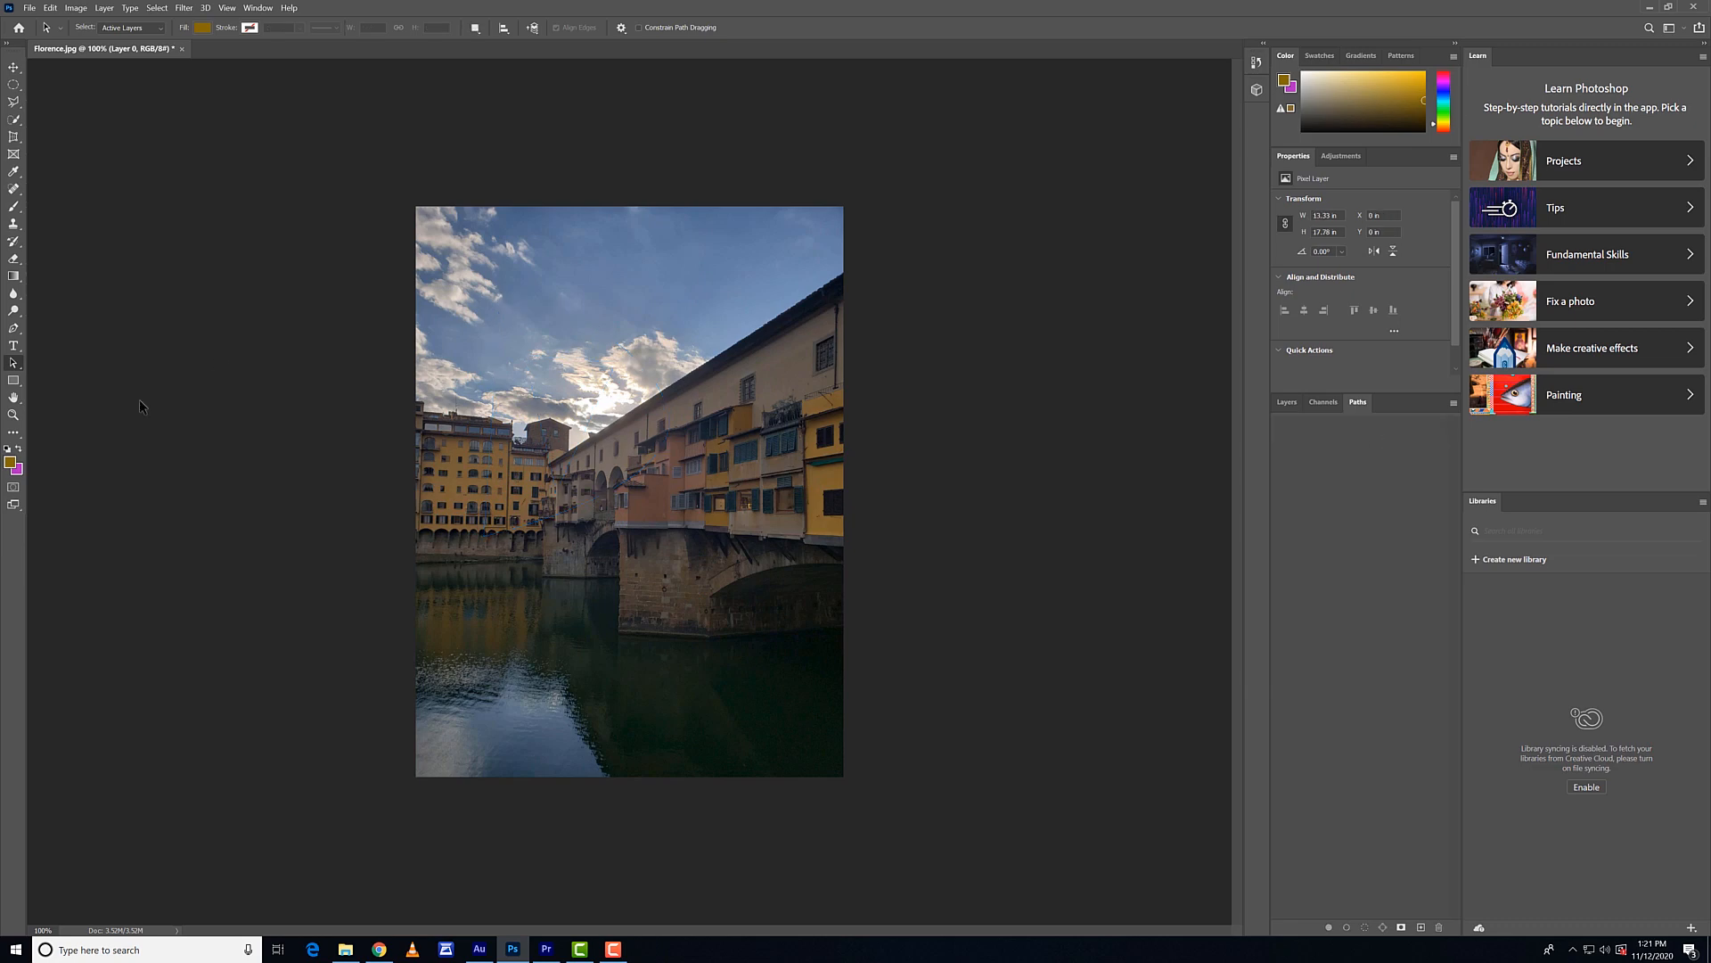
# Draw a large closed, wavy path over the sky, bridge and water with the Freeform Pen tool.
pyautogui.click(13, 328)
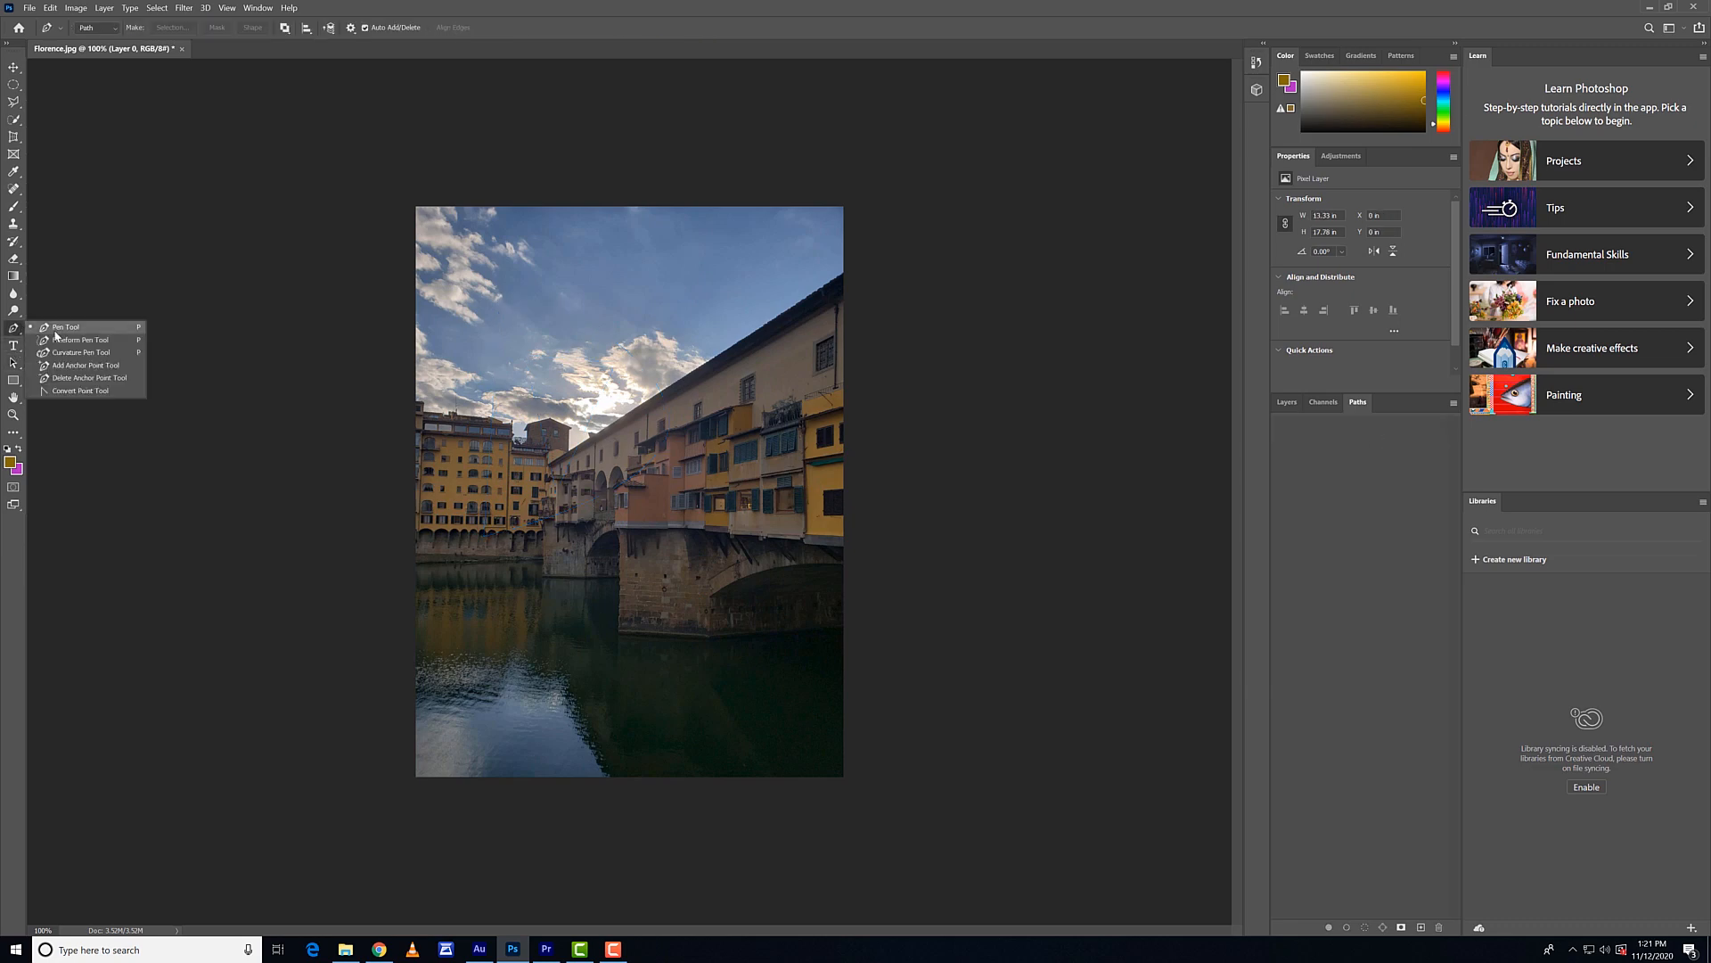
pyautogui.click(84, 342)
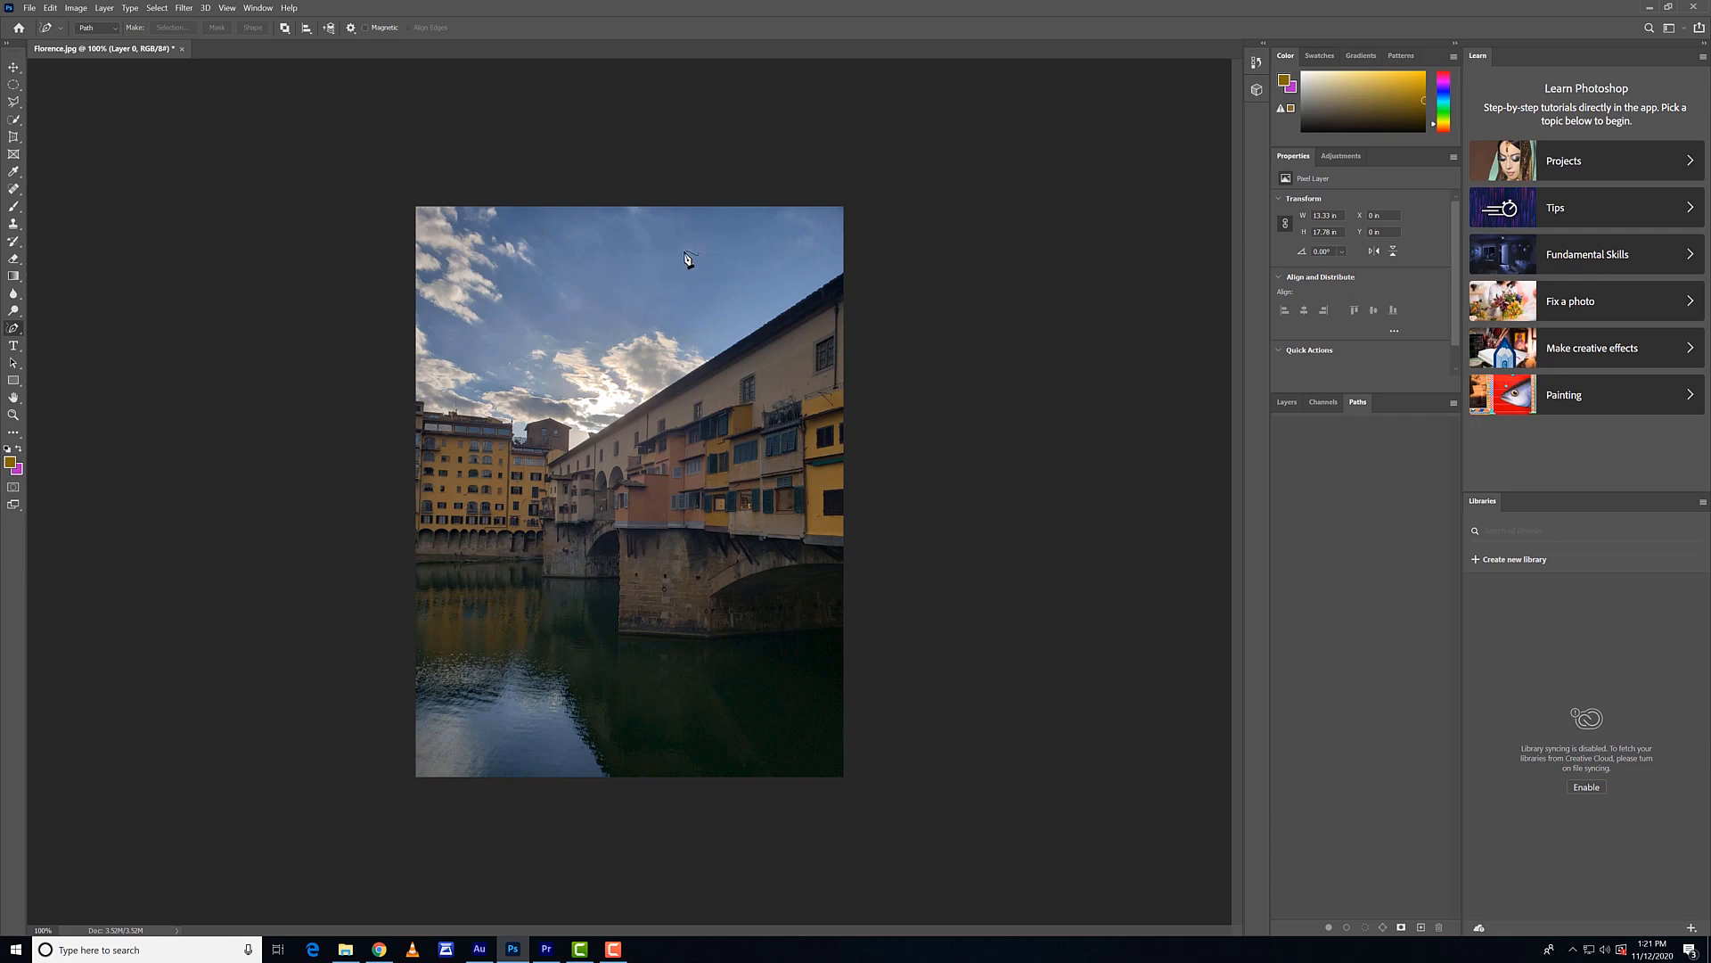
pyautogui.moveTo(685, 251)
pyautogui.mouseDown()
pyautogui.moveTo(595, 241)
pyautogui.moveTo(540, 276)
pyautogui.moveTo(496, 371)
pyautogui.moveTo(514, 479)
pyautogui.moveTo(472, 605)
pyautogui.moveTo(702, 695)
pyautogui.moveTo(709, 579)
pyautogui.moveTo(631, 451)
pyautogui.moveTo(720, 296)
pyautogui.moveTo(684, 259)
pyautogui.mouseUp()
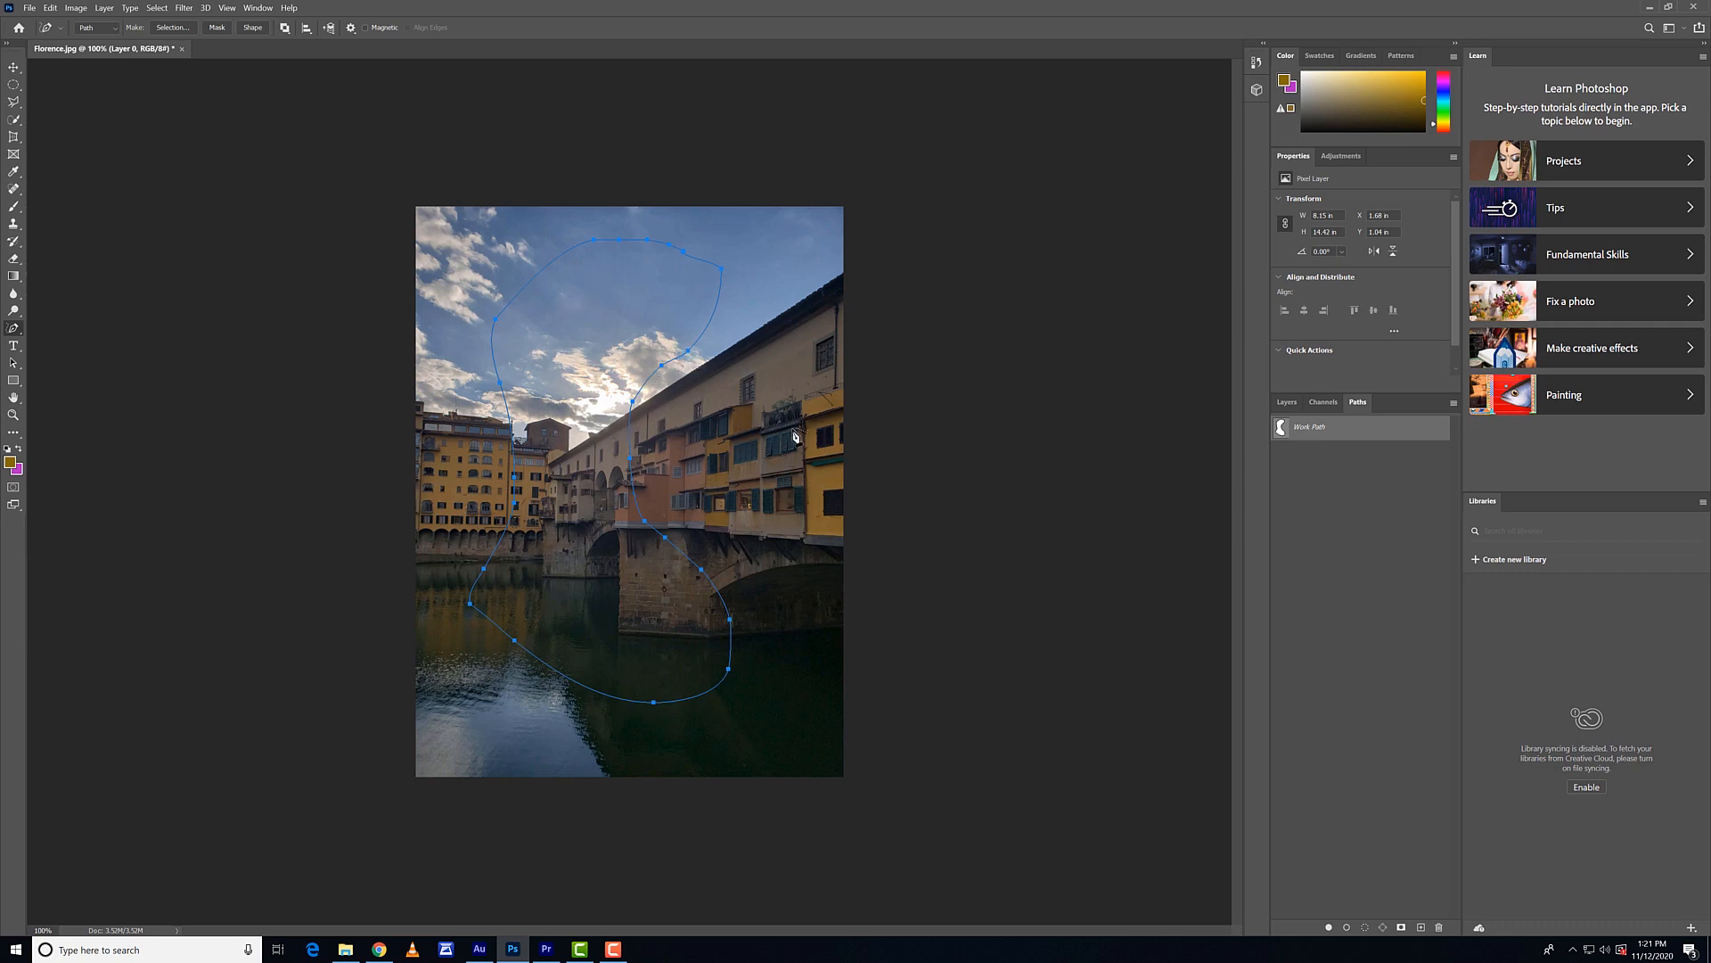
# Set the path operation to Combine Shapes and delete the freeform path.
pyautogui.click(285, 29)
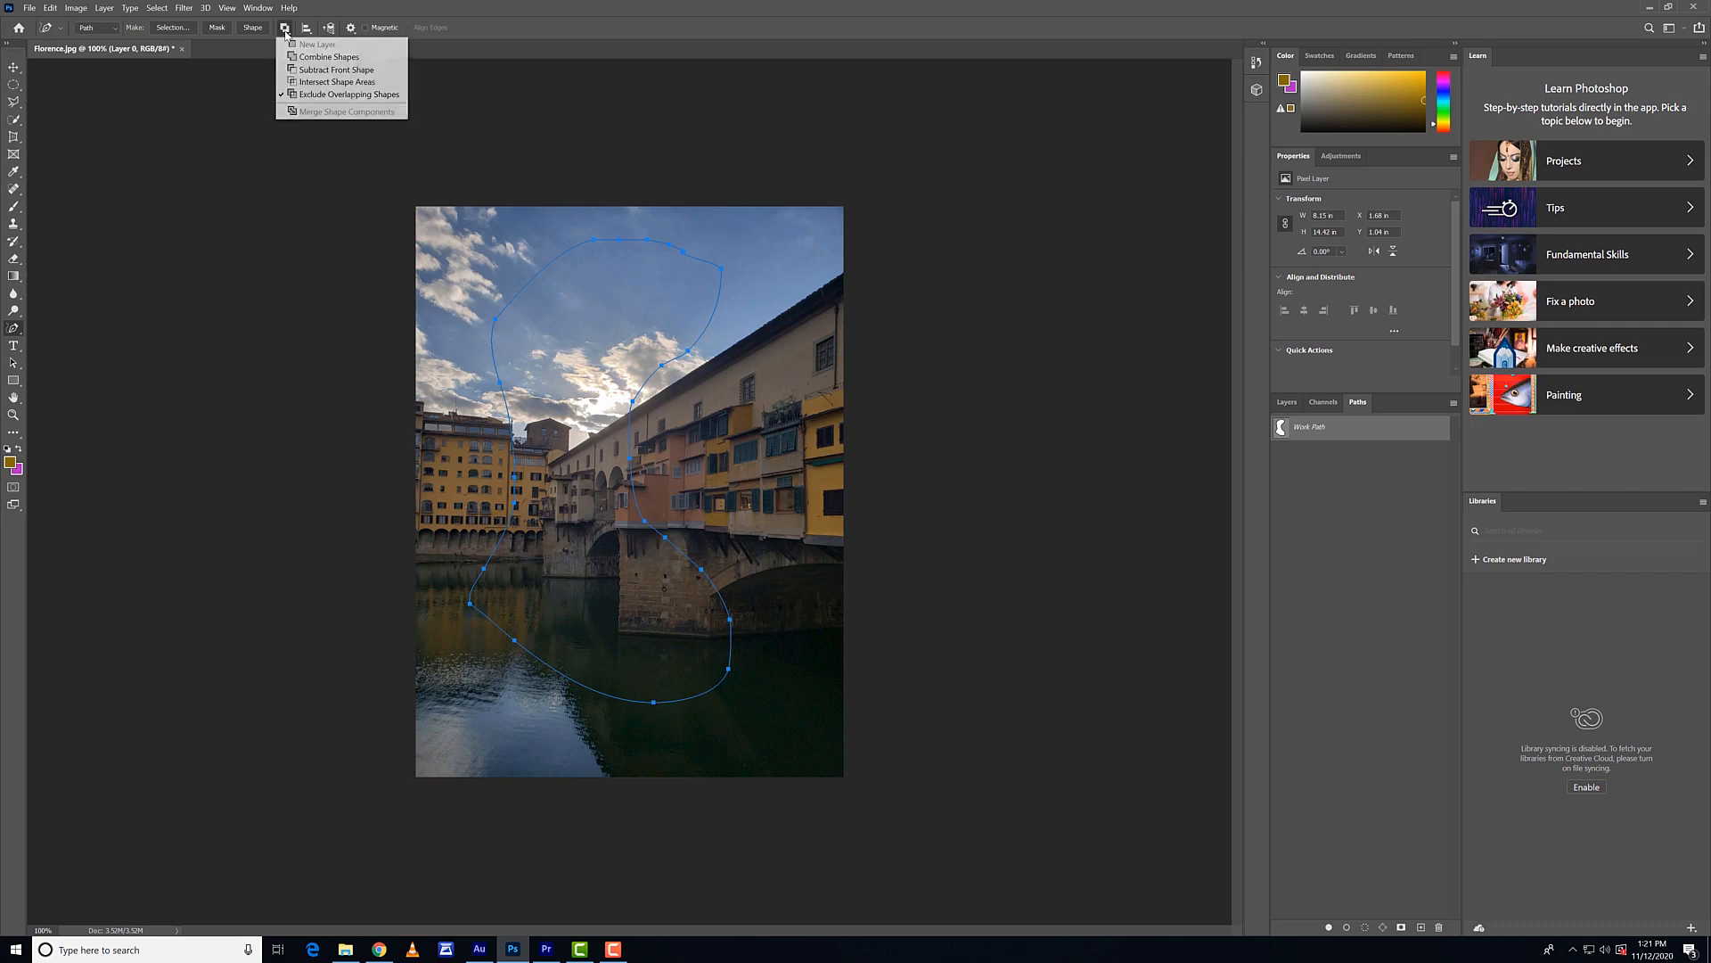
pyautogui.click(329, 56)
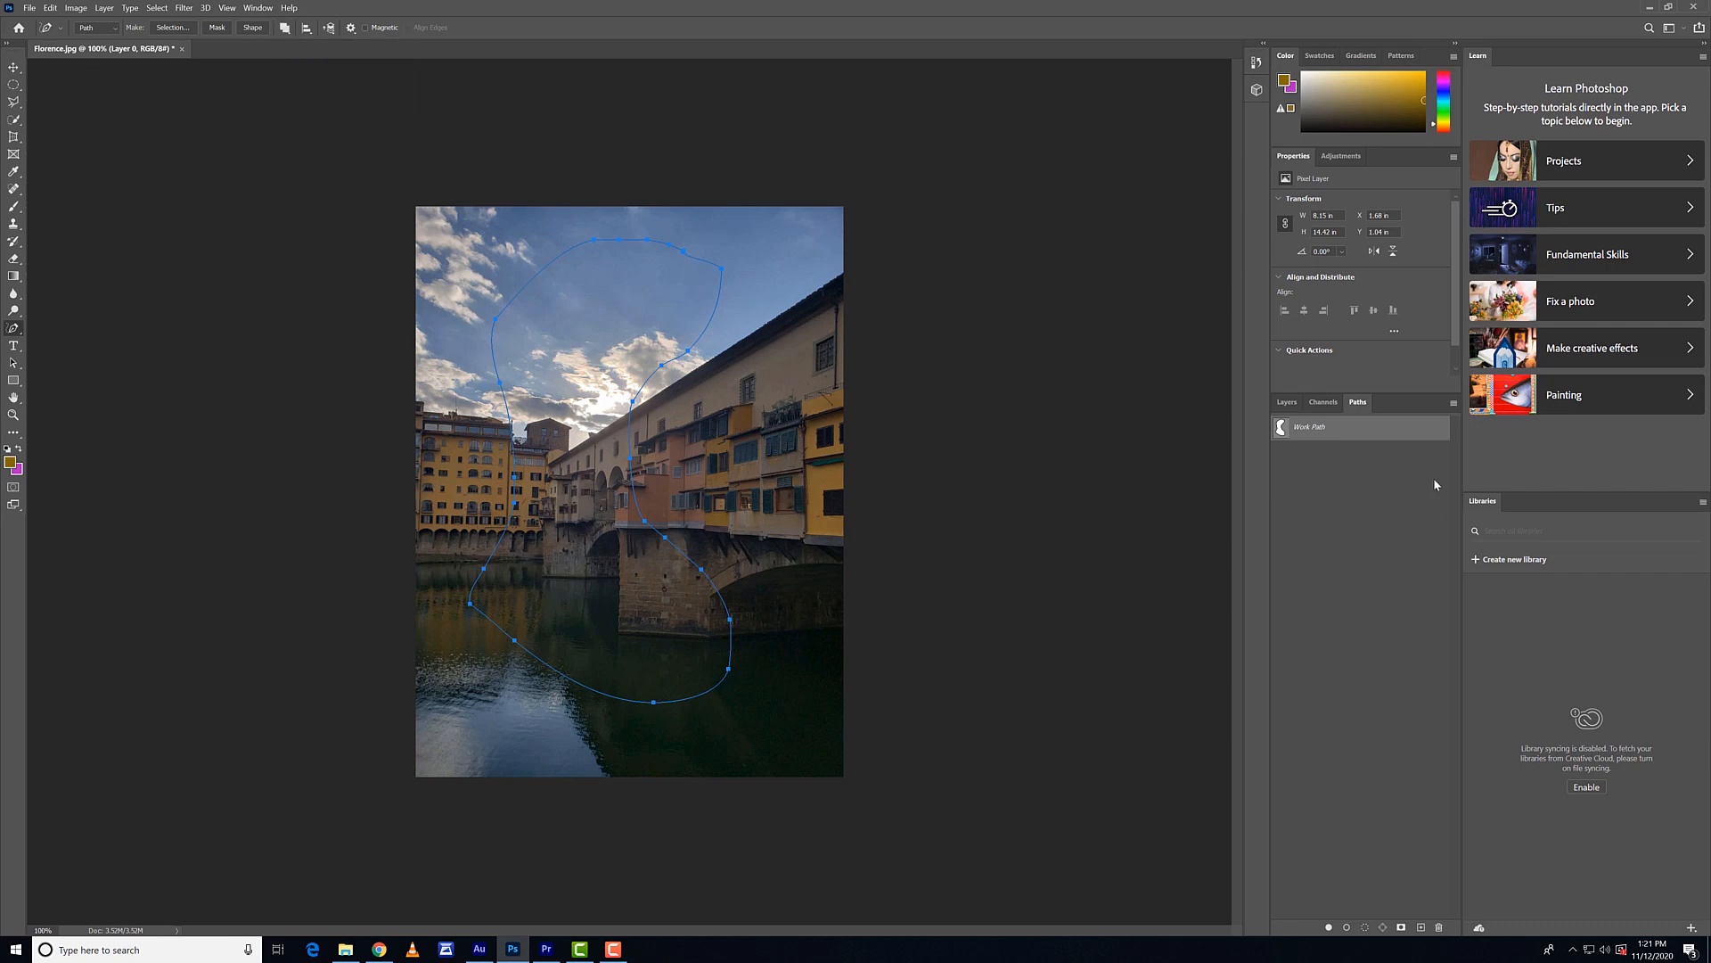
pyautogui.press('Delete')
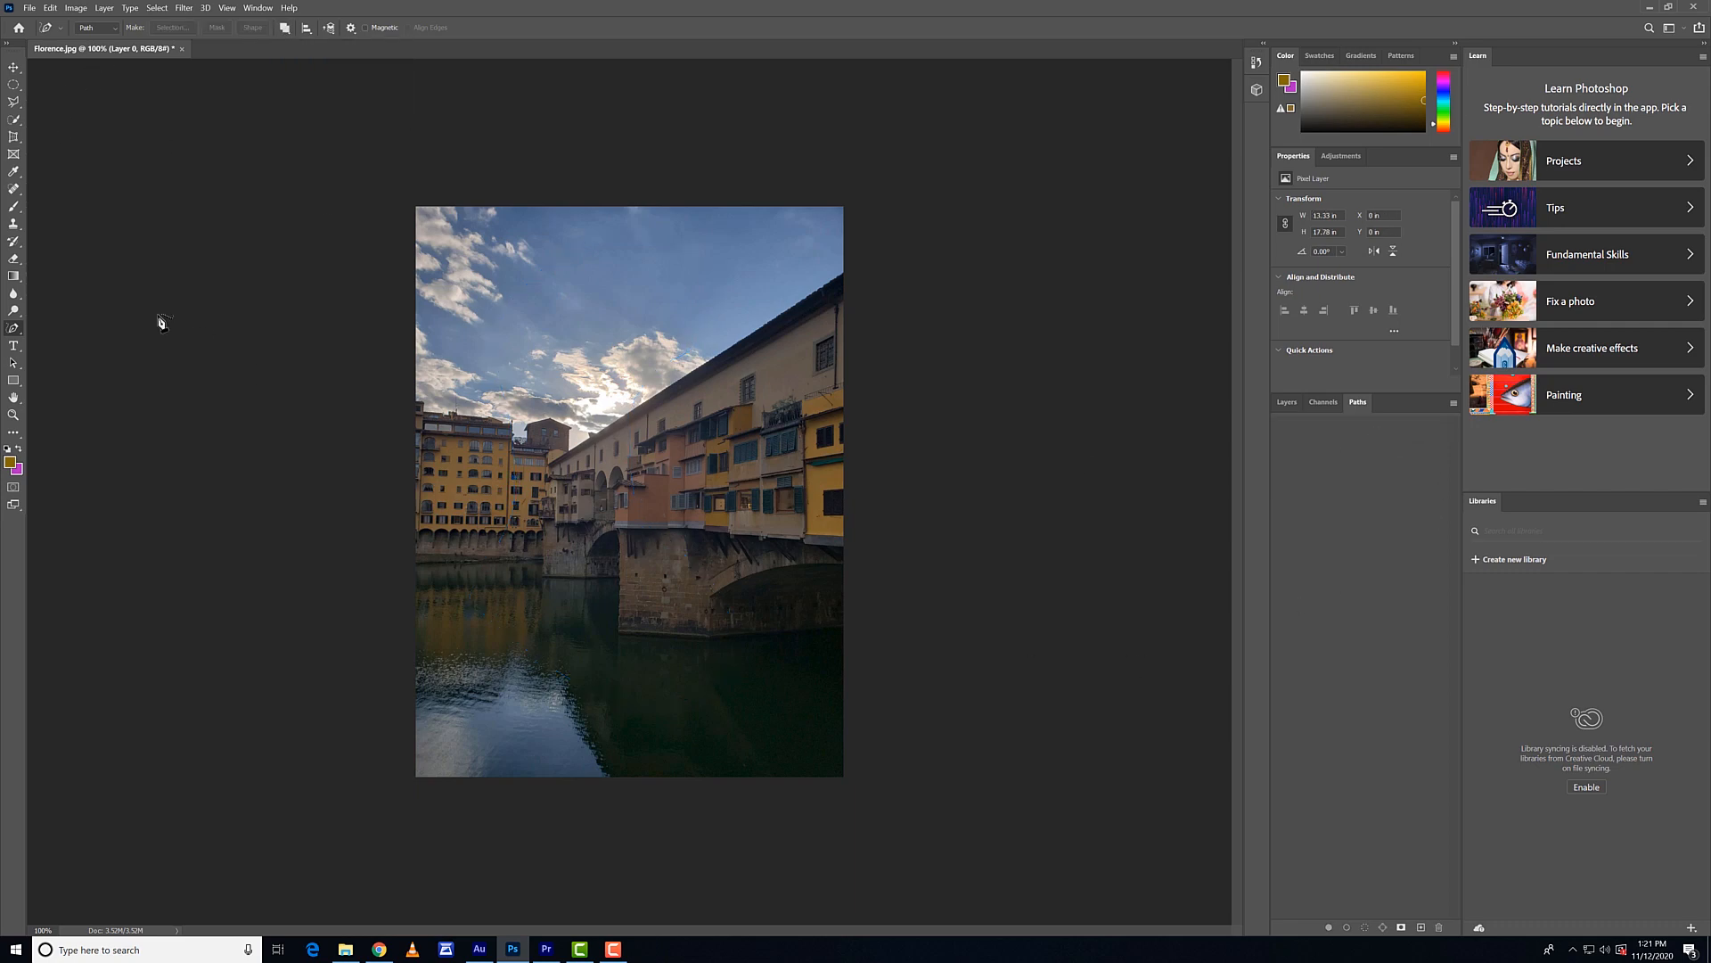
# Draw a closed four-point path over the sky and buildings with the Curvature Pen tool, and delete it.
pyautogui.click(13, 329)
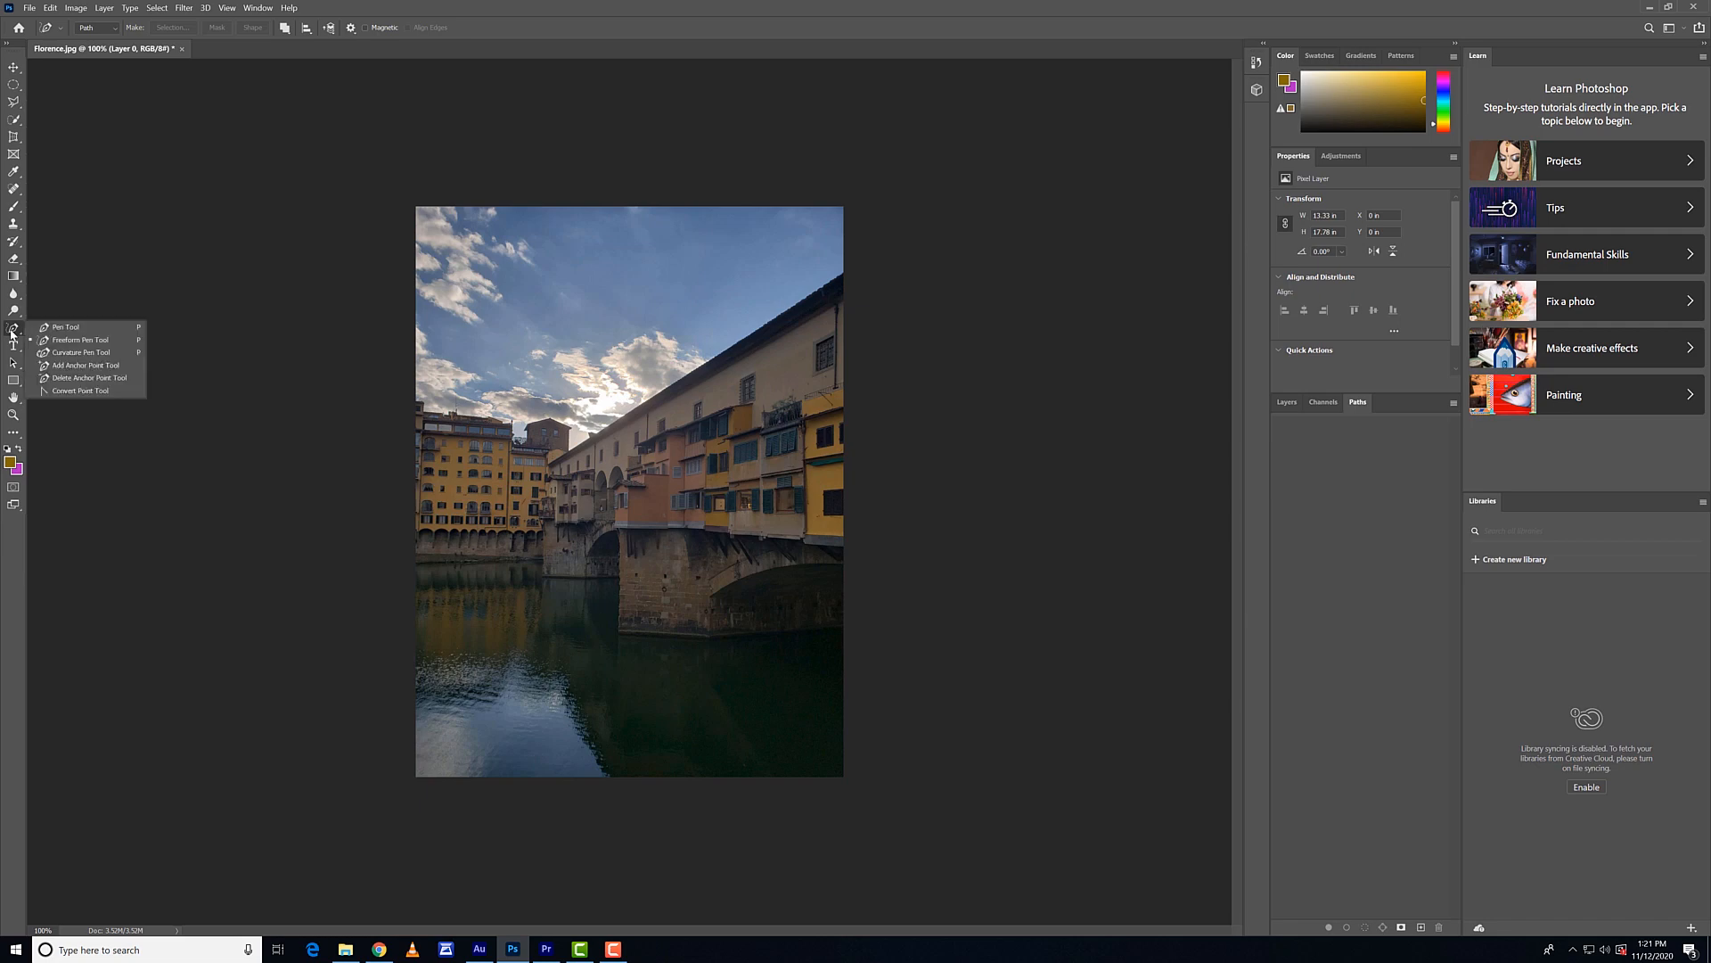
pyautogui.click(79, 355)
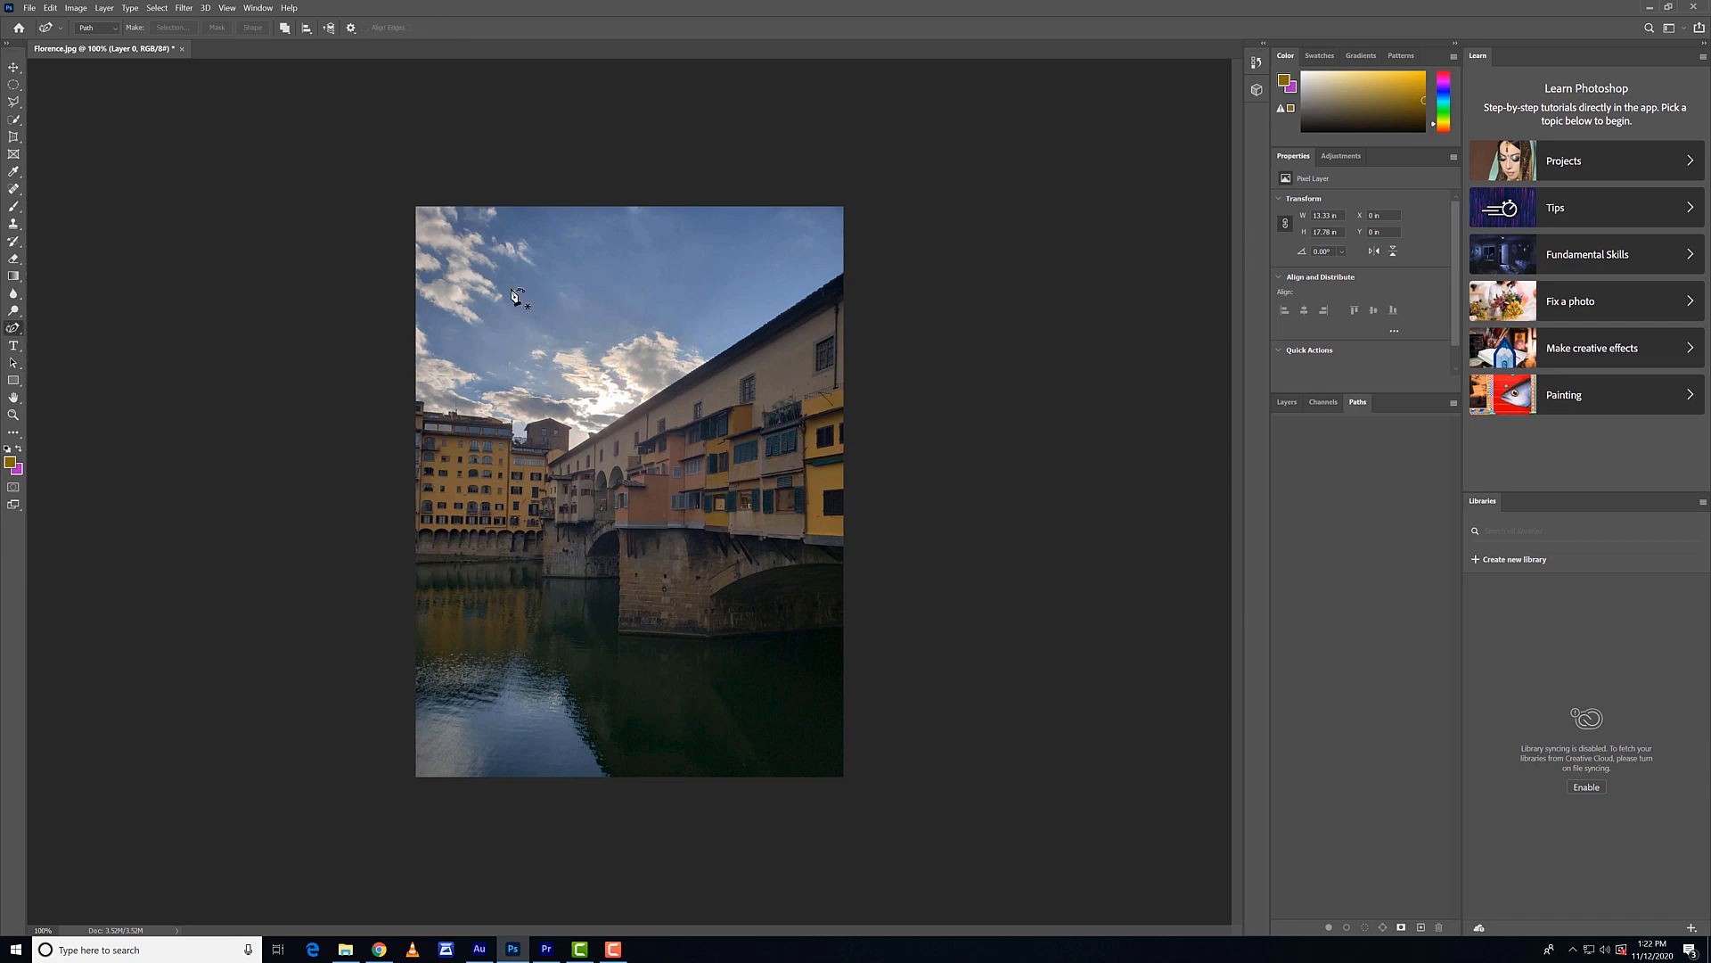
pyautogui.click(492, 271)
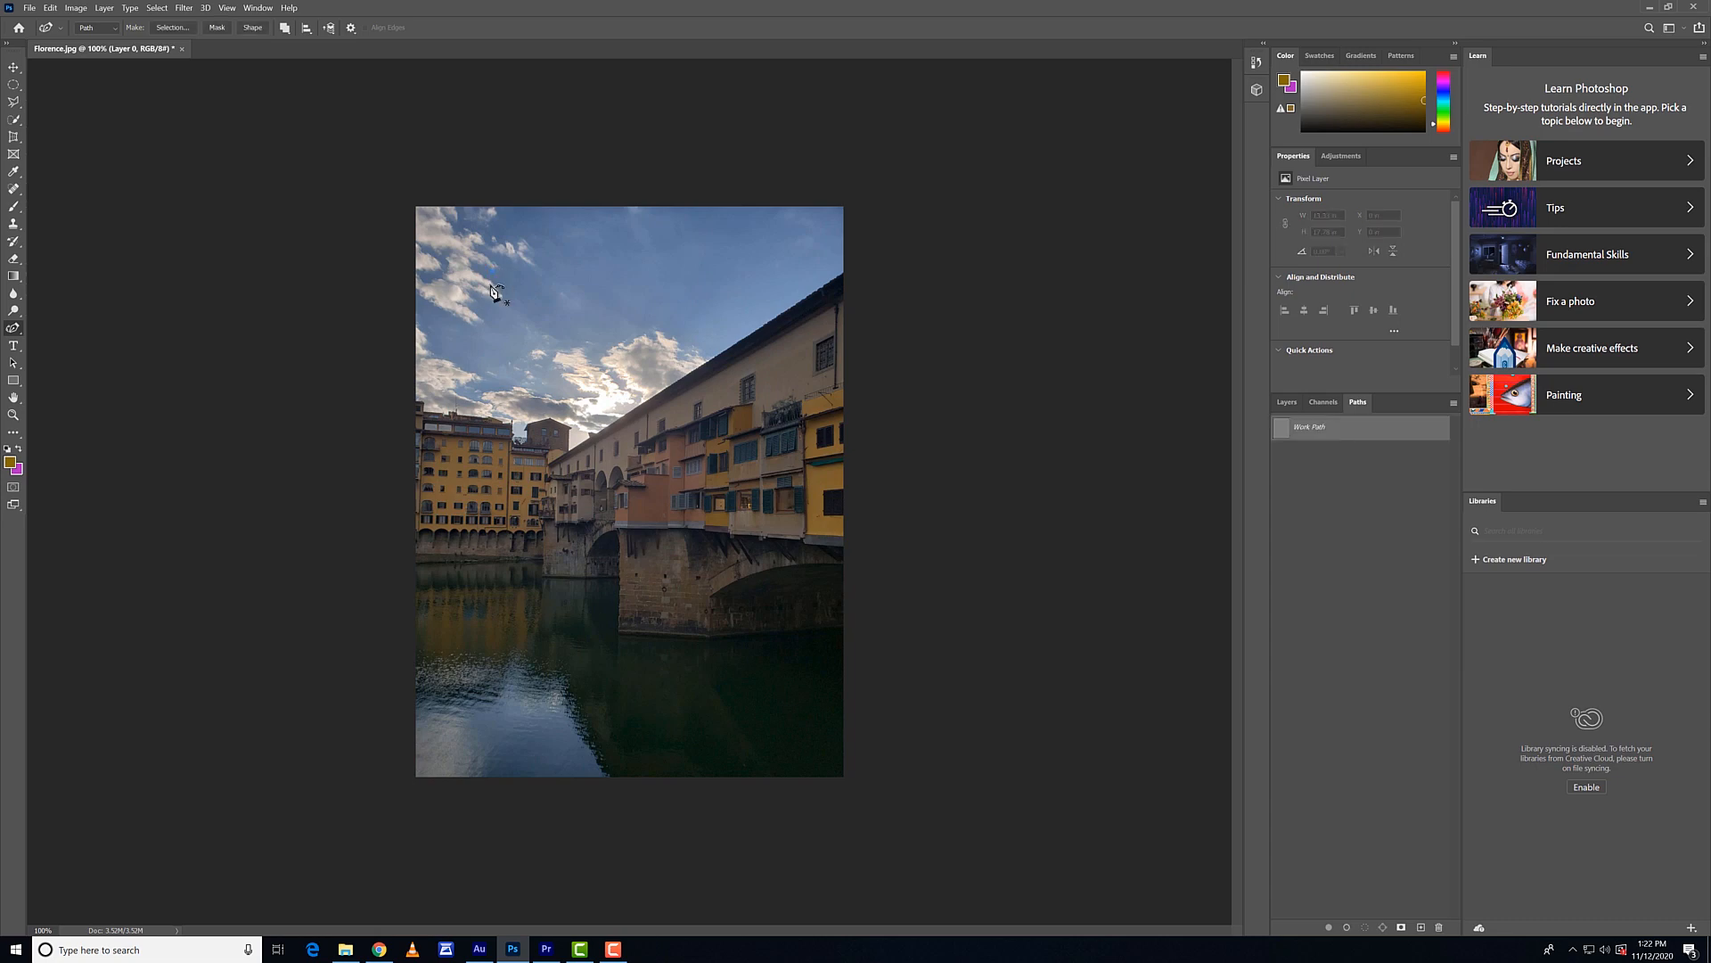
pyautogui.click(503, 506)
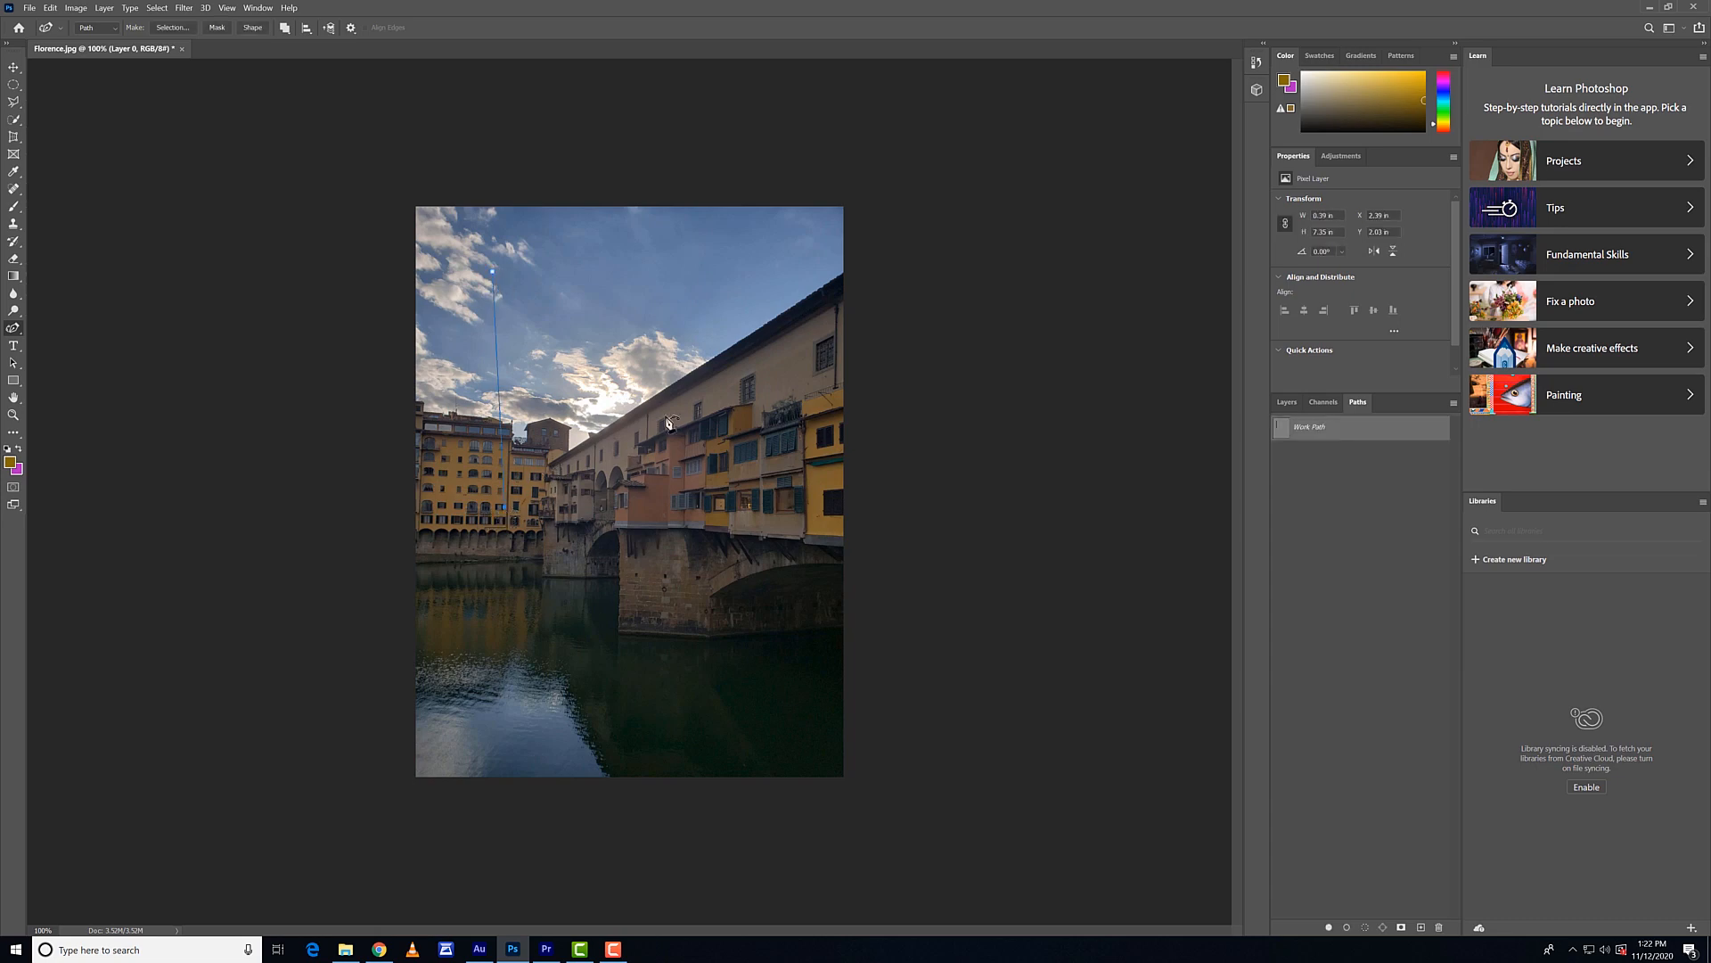
pyautogui.click(702, 367)
pyautogui.click(584, 419)
pyautogui.click(495, 273)
pyautogui.press('Delete')
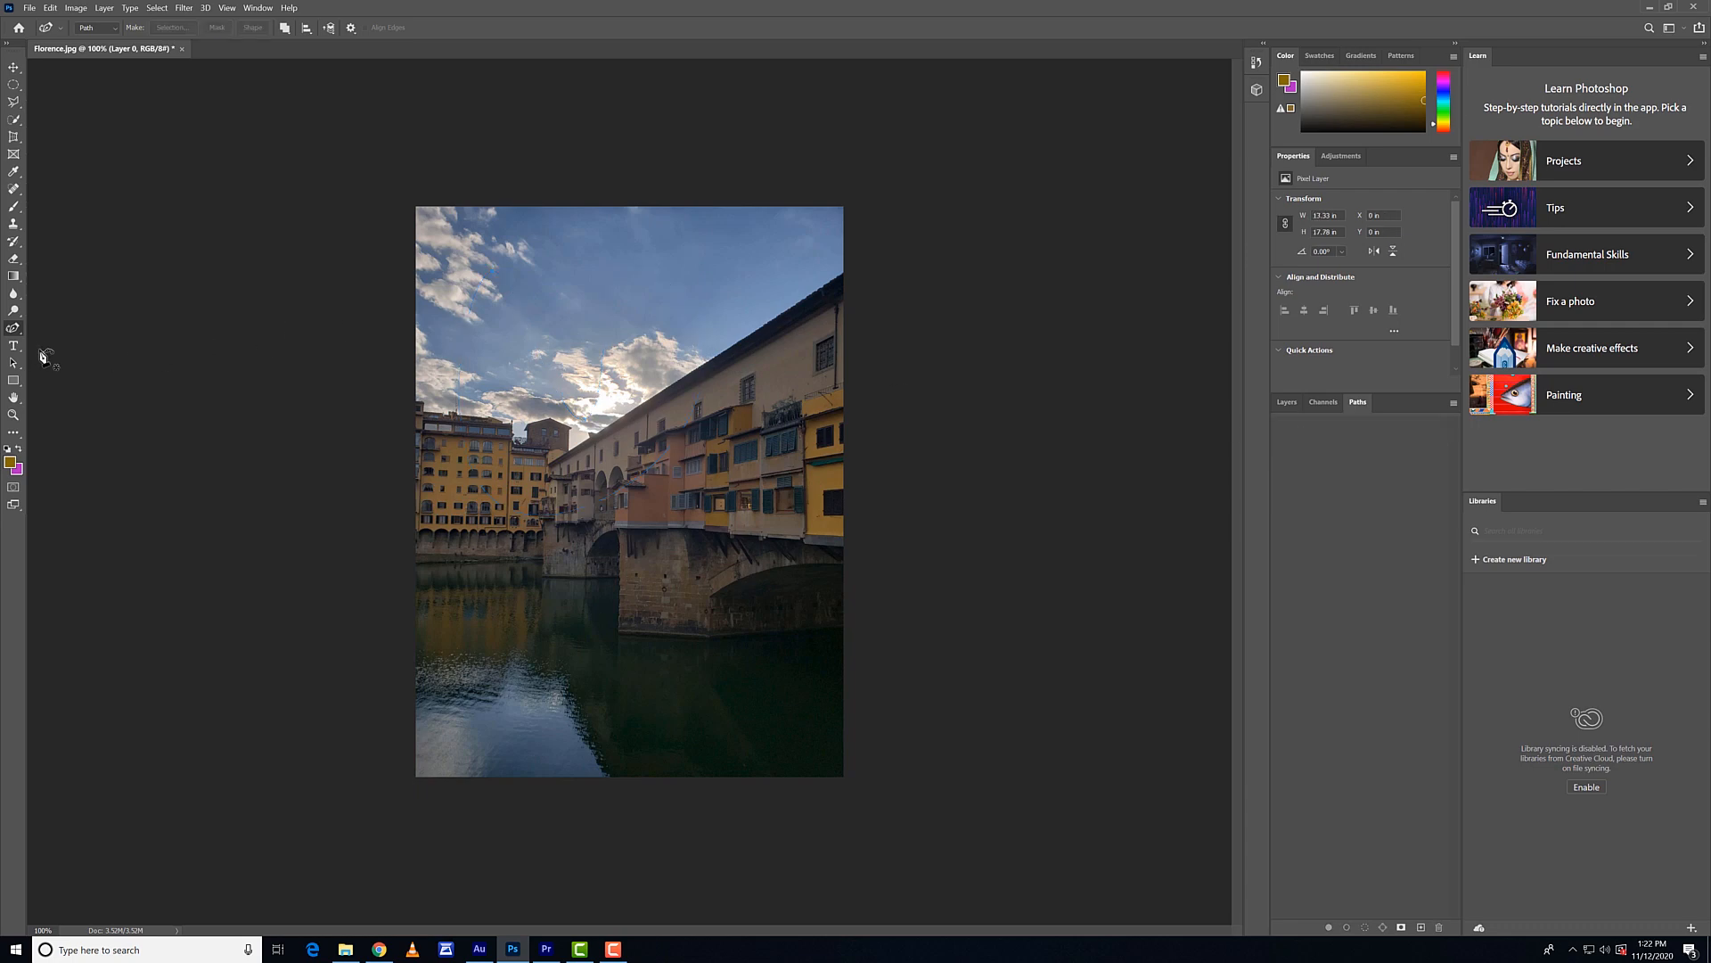
# Draw a closed triangular path with the standard Pen tool, from the sky to the left riverbank and across the bridge.
pyautogui.rightClick(12, 328)
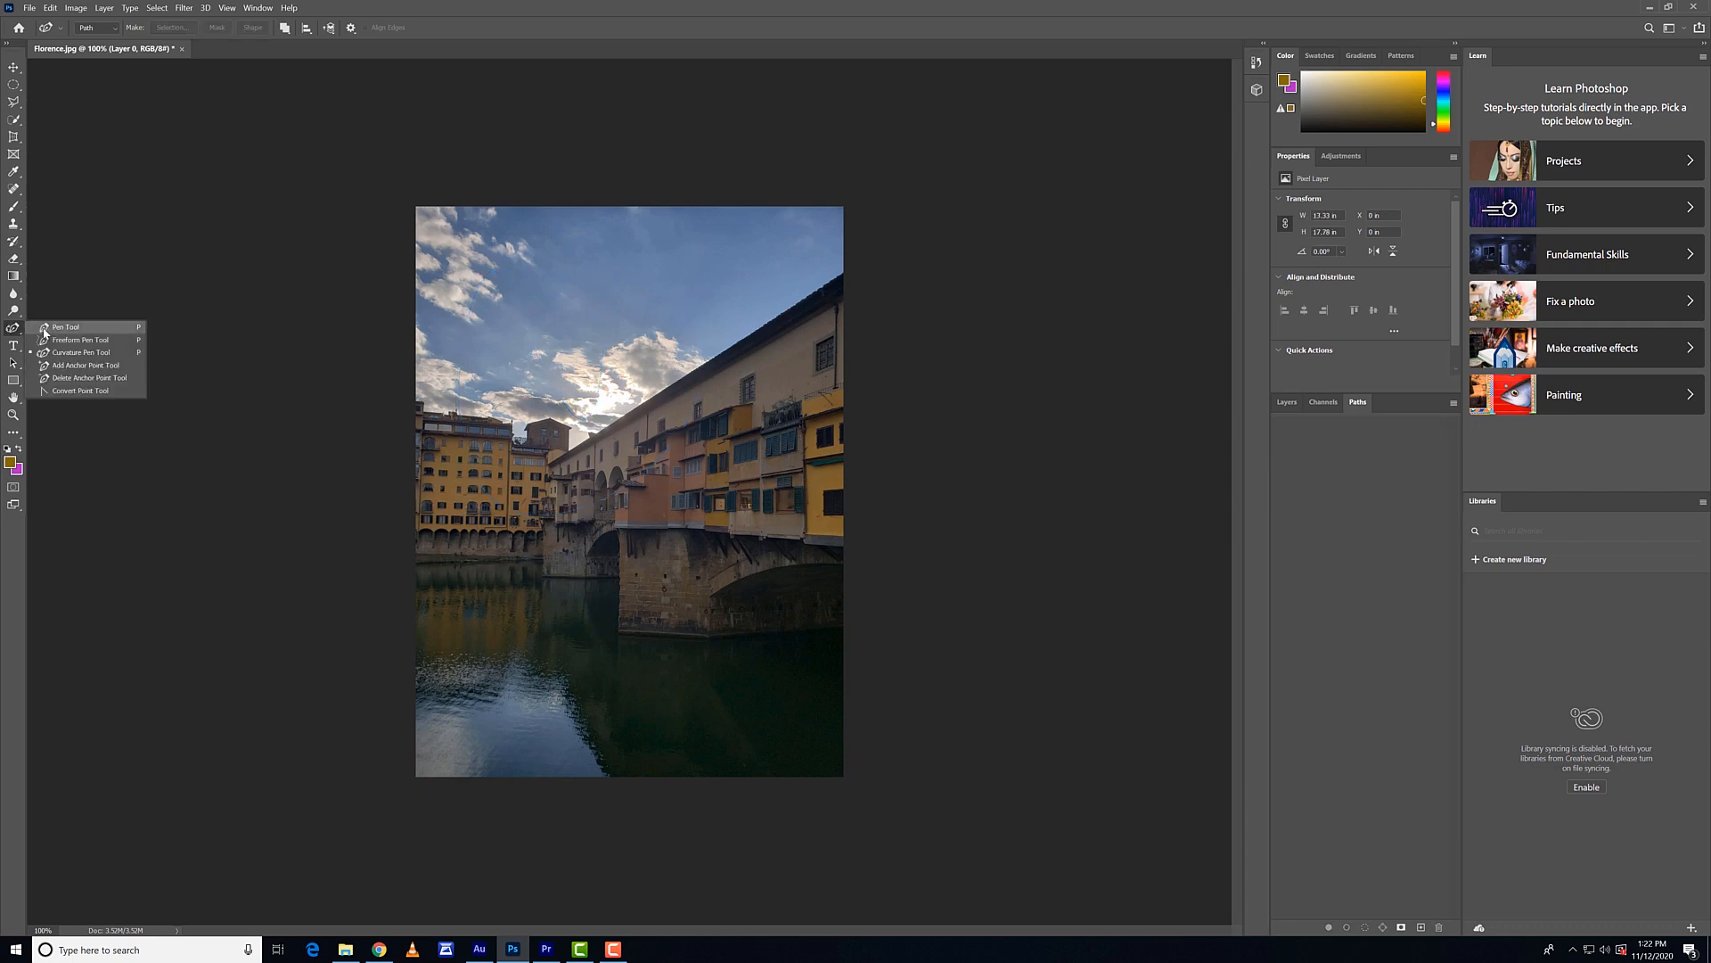
pyautogui.click(46, 329)
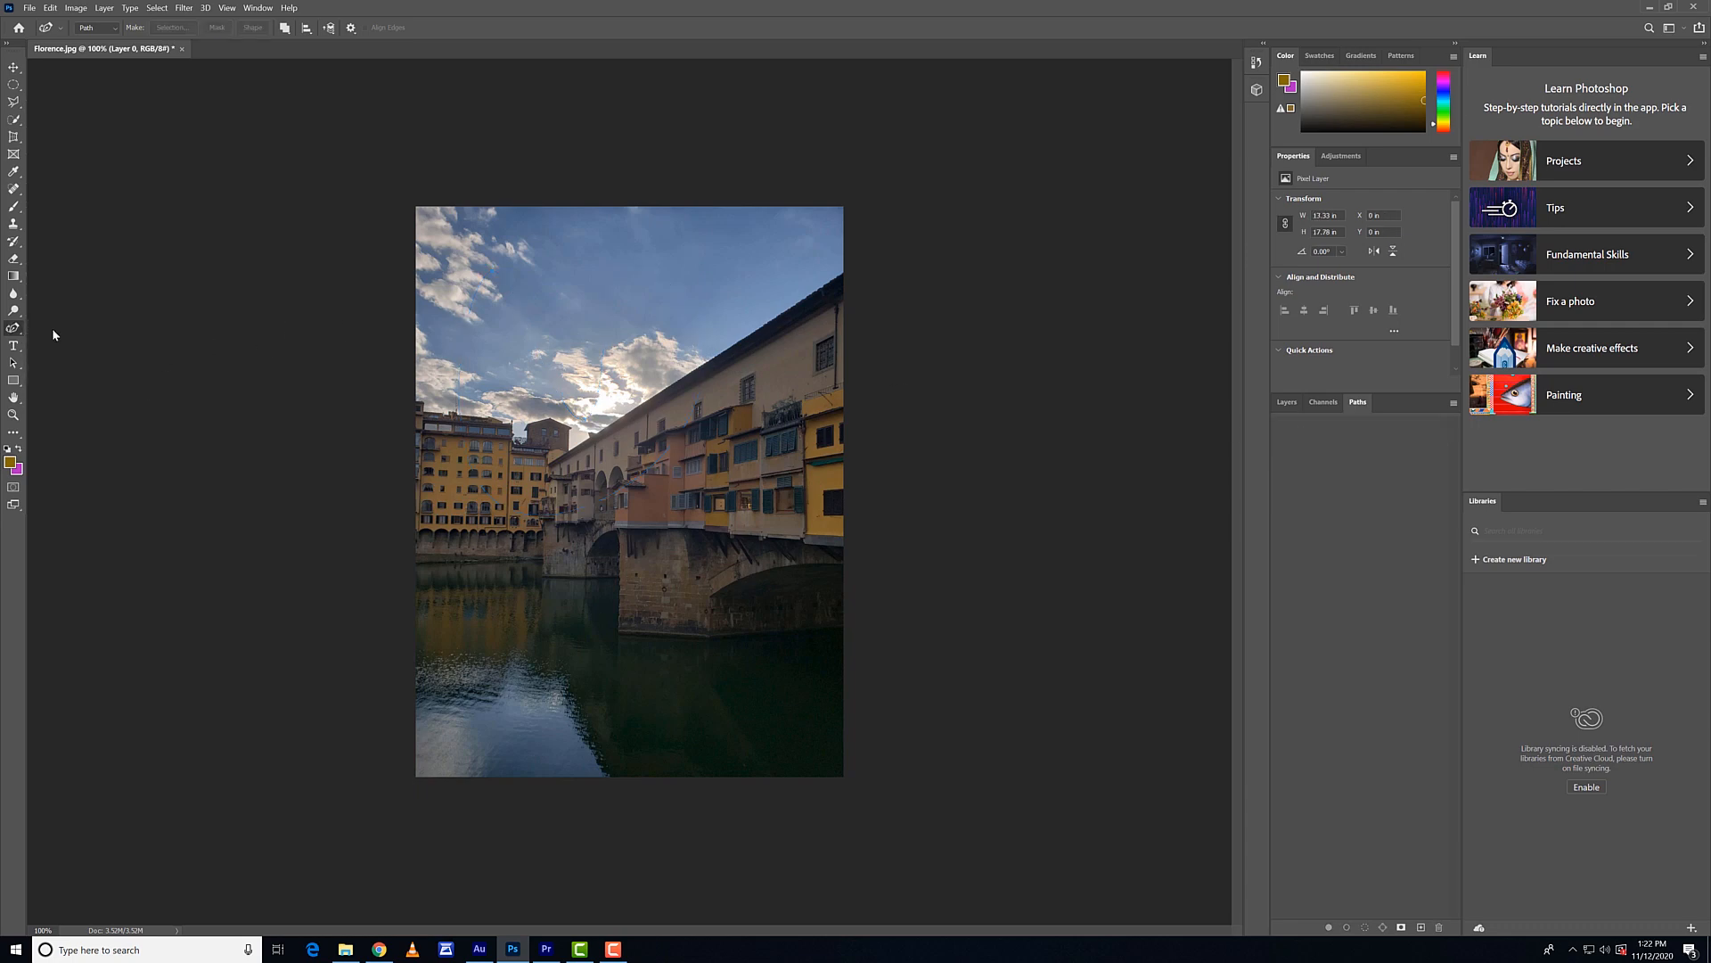
pyautogui.click(585, 321)
pyautogui.click(522, 530)
pyautogui.click(741, 507)
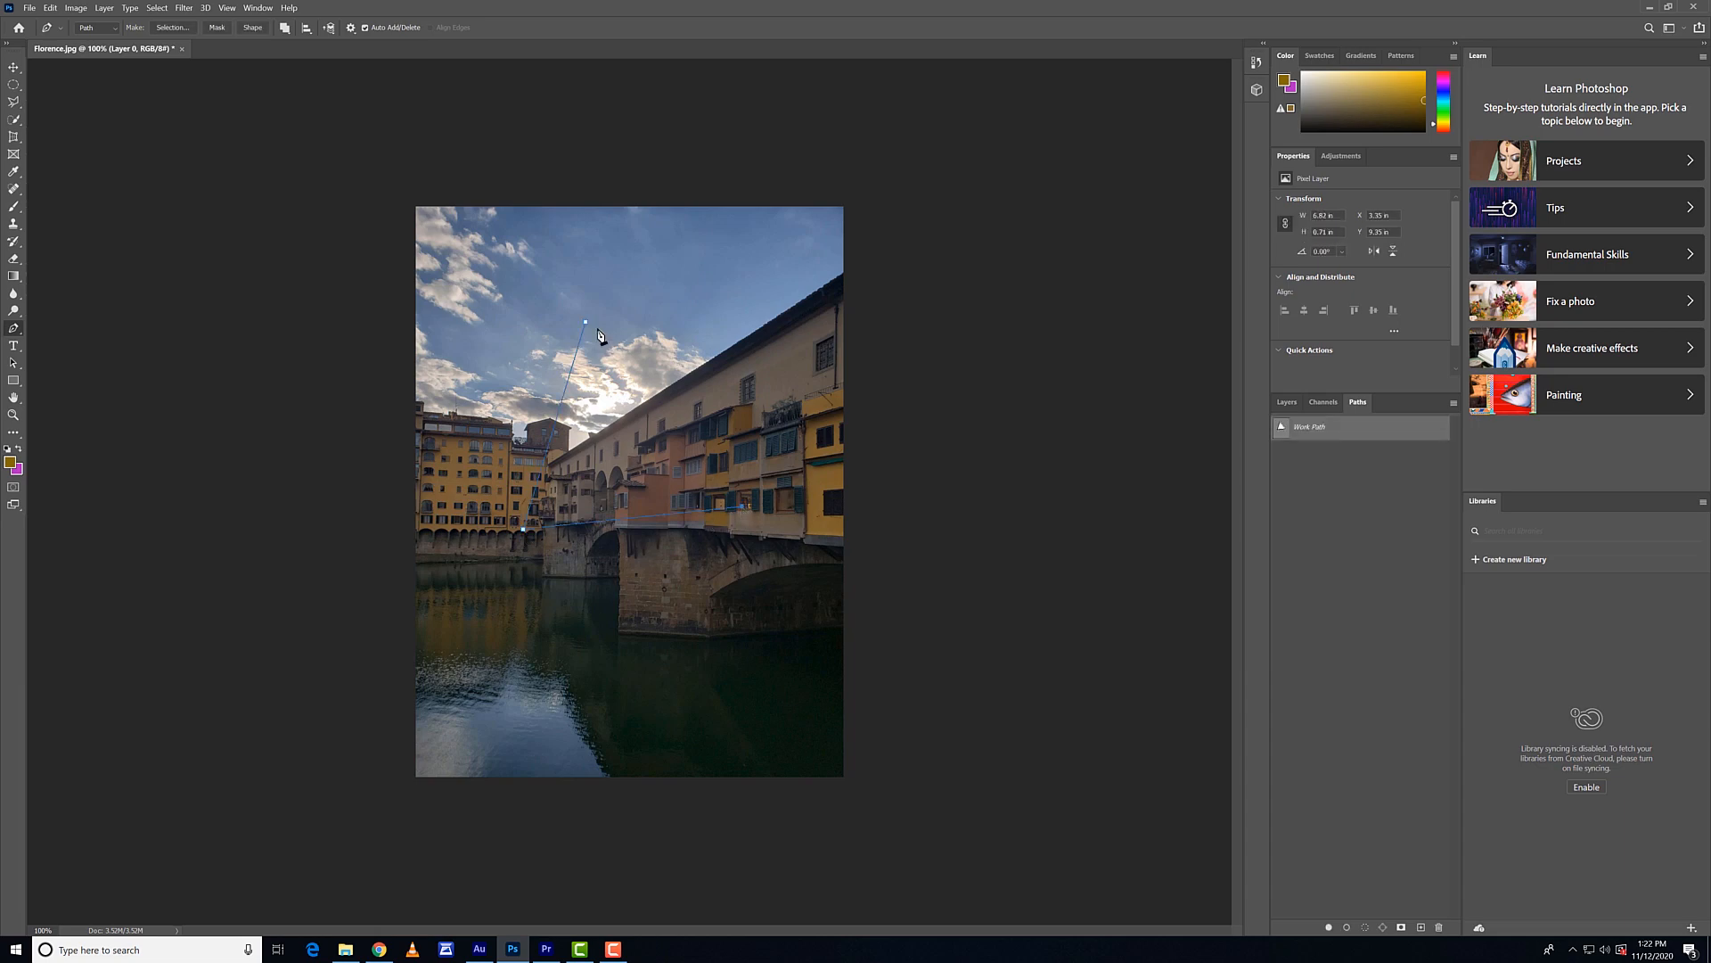
pyautogui.click(585, 322)
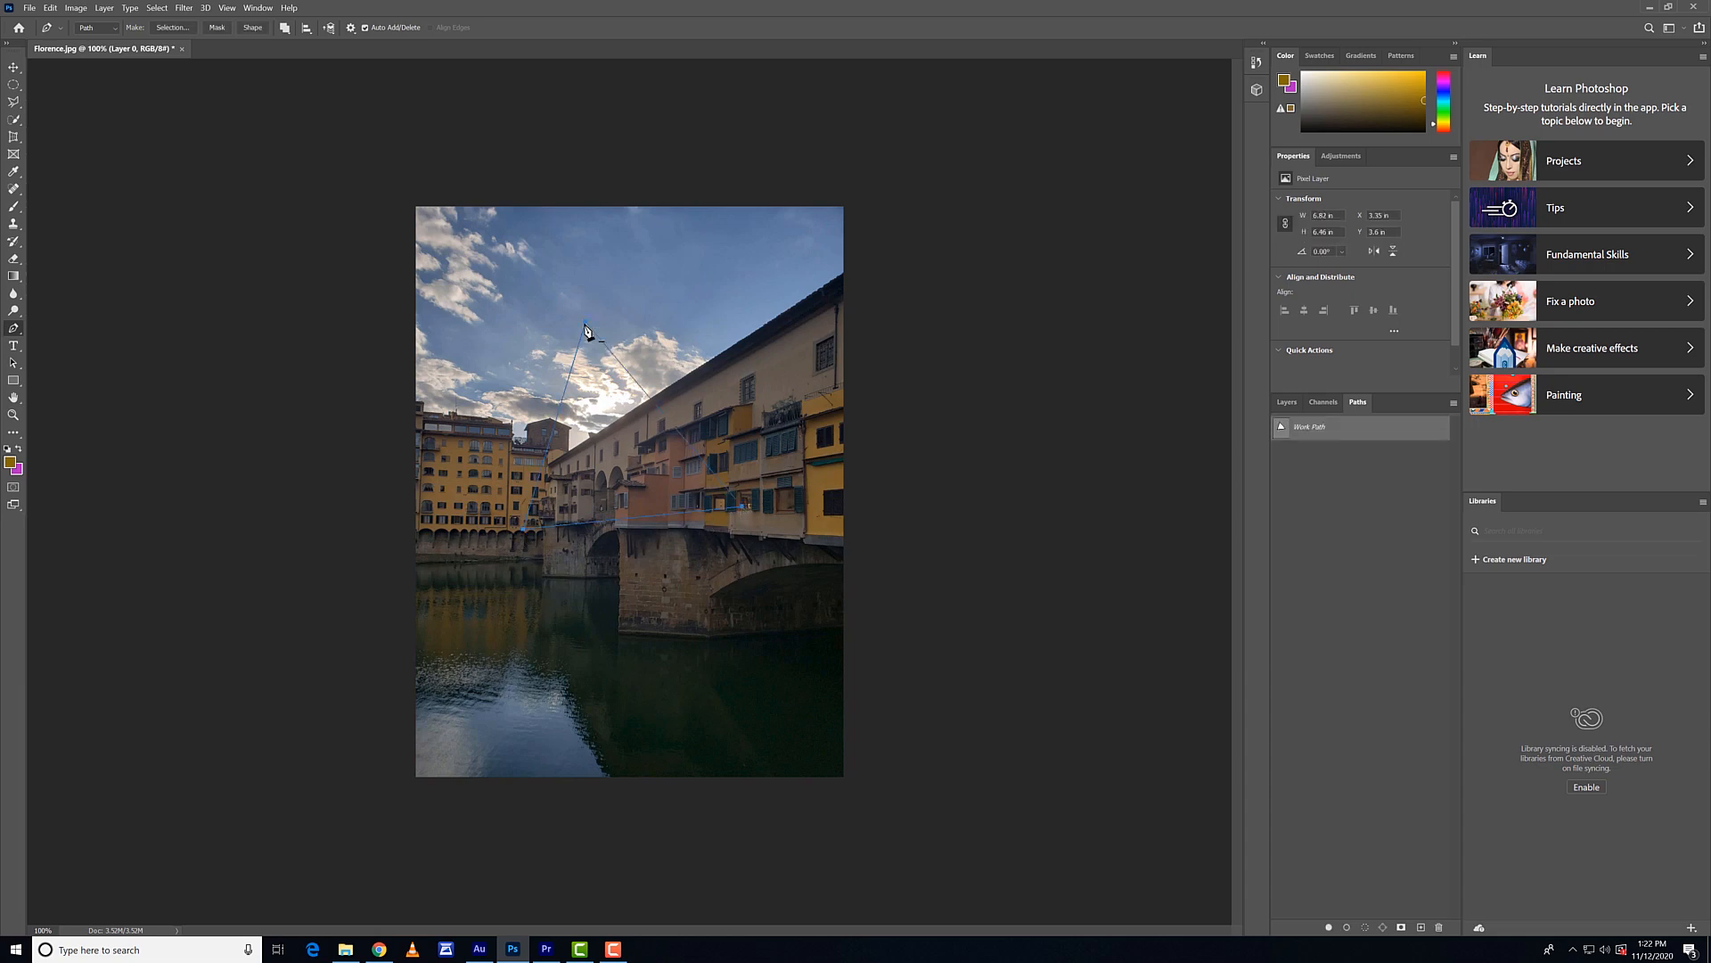
# Add anchor points along the triangular path's left edge, and shift the whole path slightly up and to the left.
pyautogui.rightClick(13, 328)
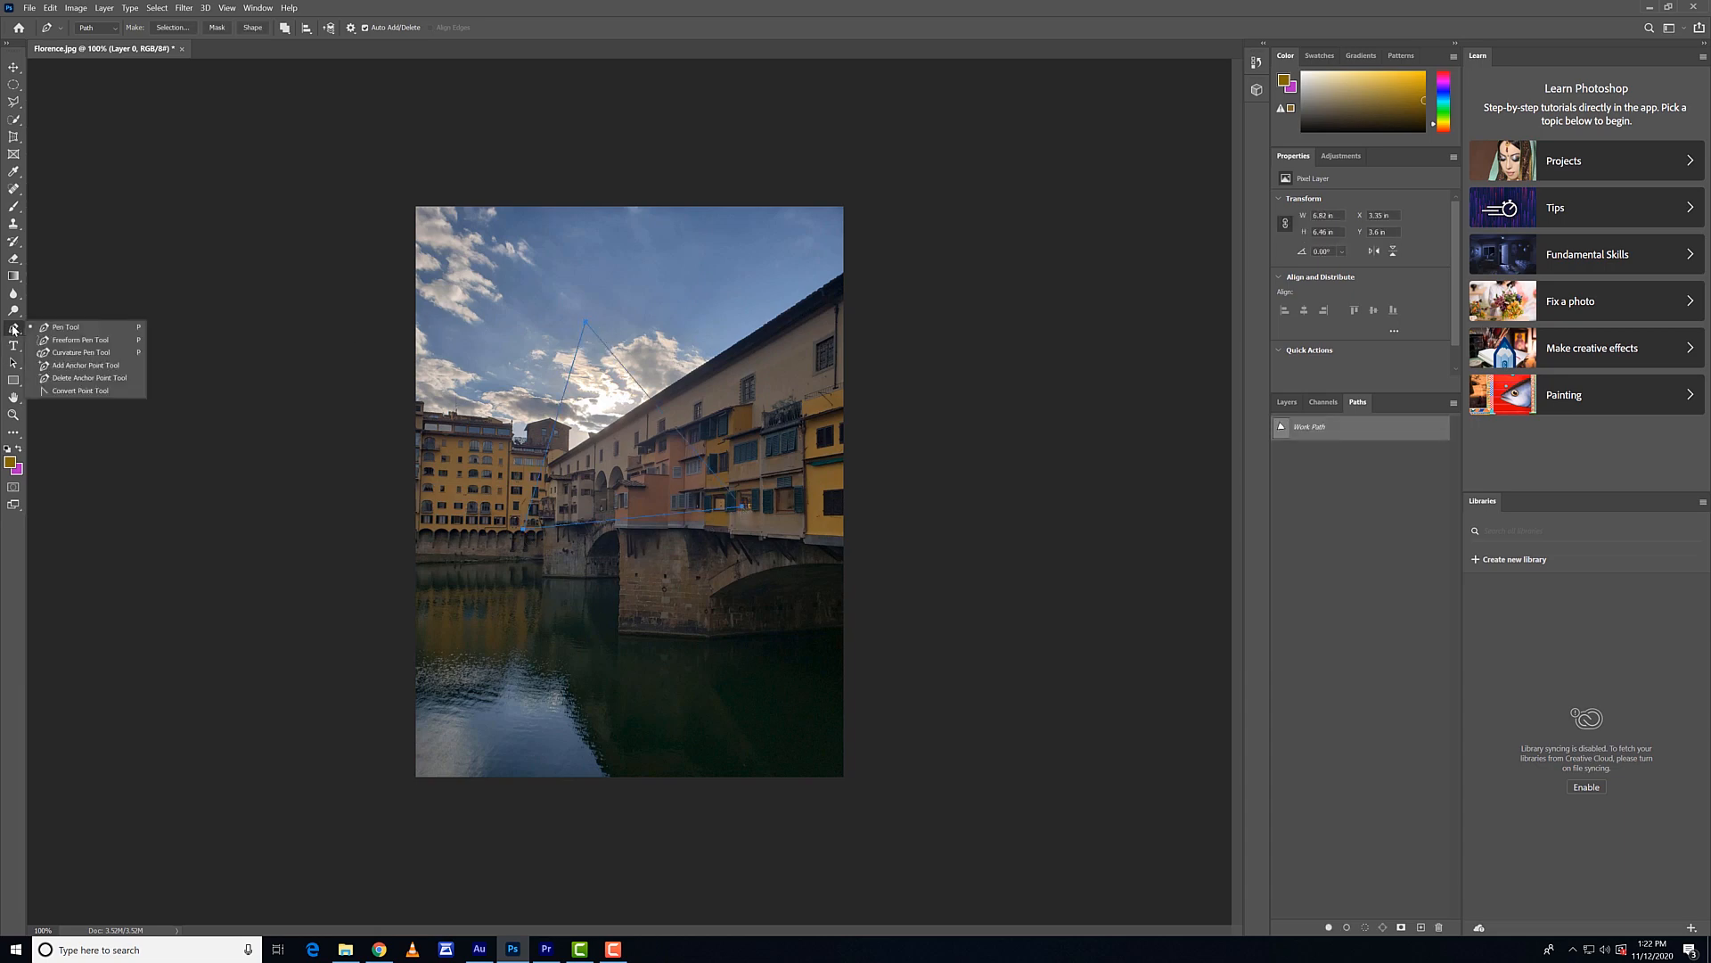
pyautogui.click(87, 366)
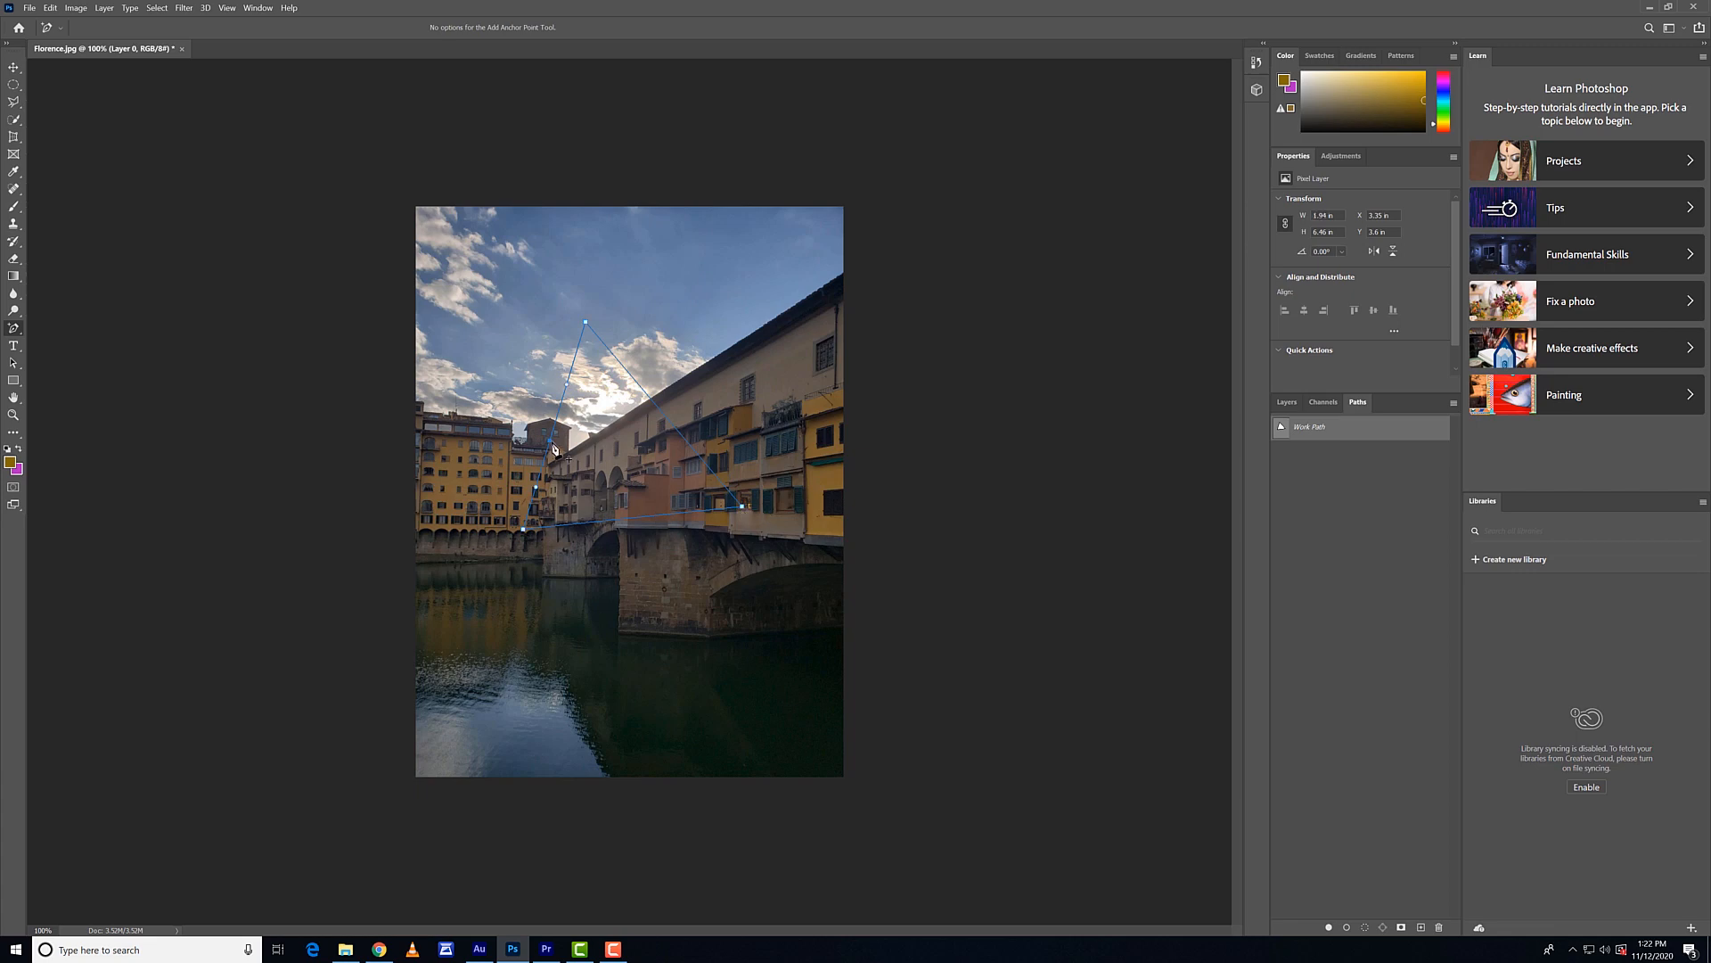
pyautogui.press('a')
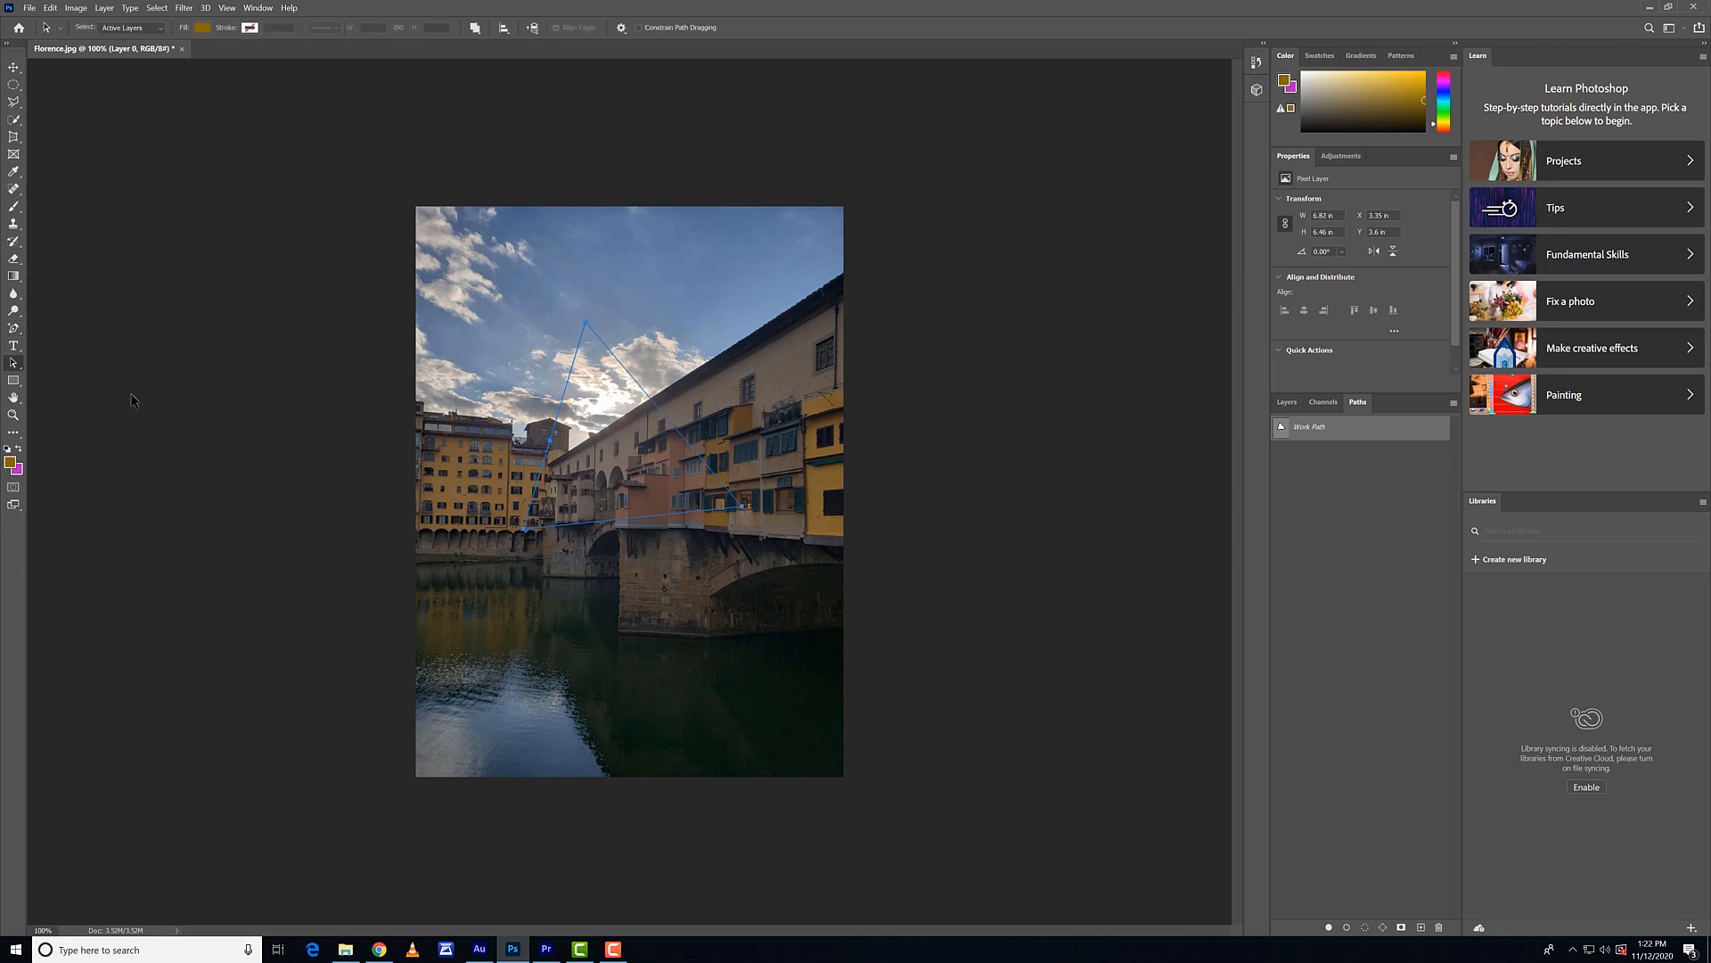
pyautogui.rightClick(14, 367)
pyautogui.click(63, 361)
pyautogui.moveTo(549, 449); pyautogui.dragTo(483, 312)
pyautogui.hotkey('ctrl', 'z')
# Remove the added anchor points from the triangular path's left edge with the Delete Anchor Point tool.
pyautogui.keyDown('alt'); pyautogui.click(14, 328); pyautogui.keyUp('alt')
pyautogui.rightClick(15, 328)
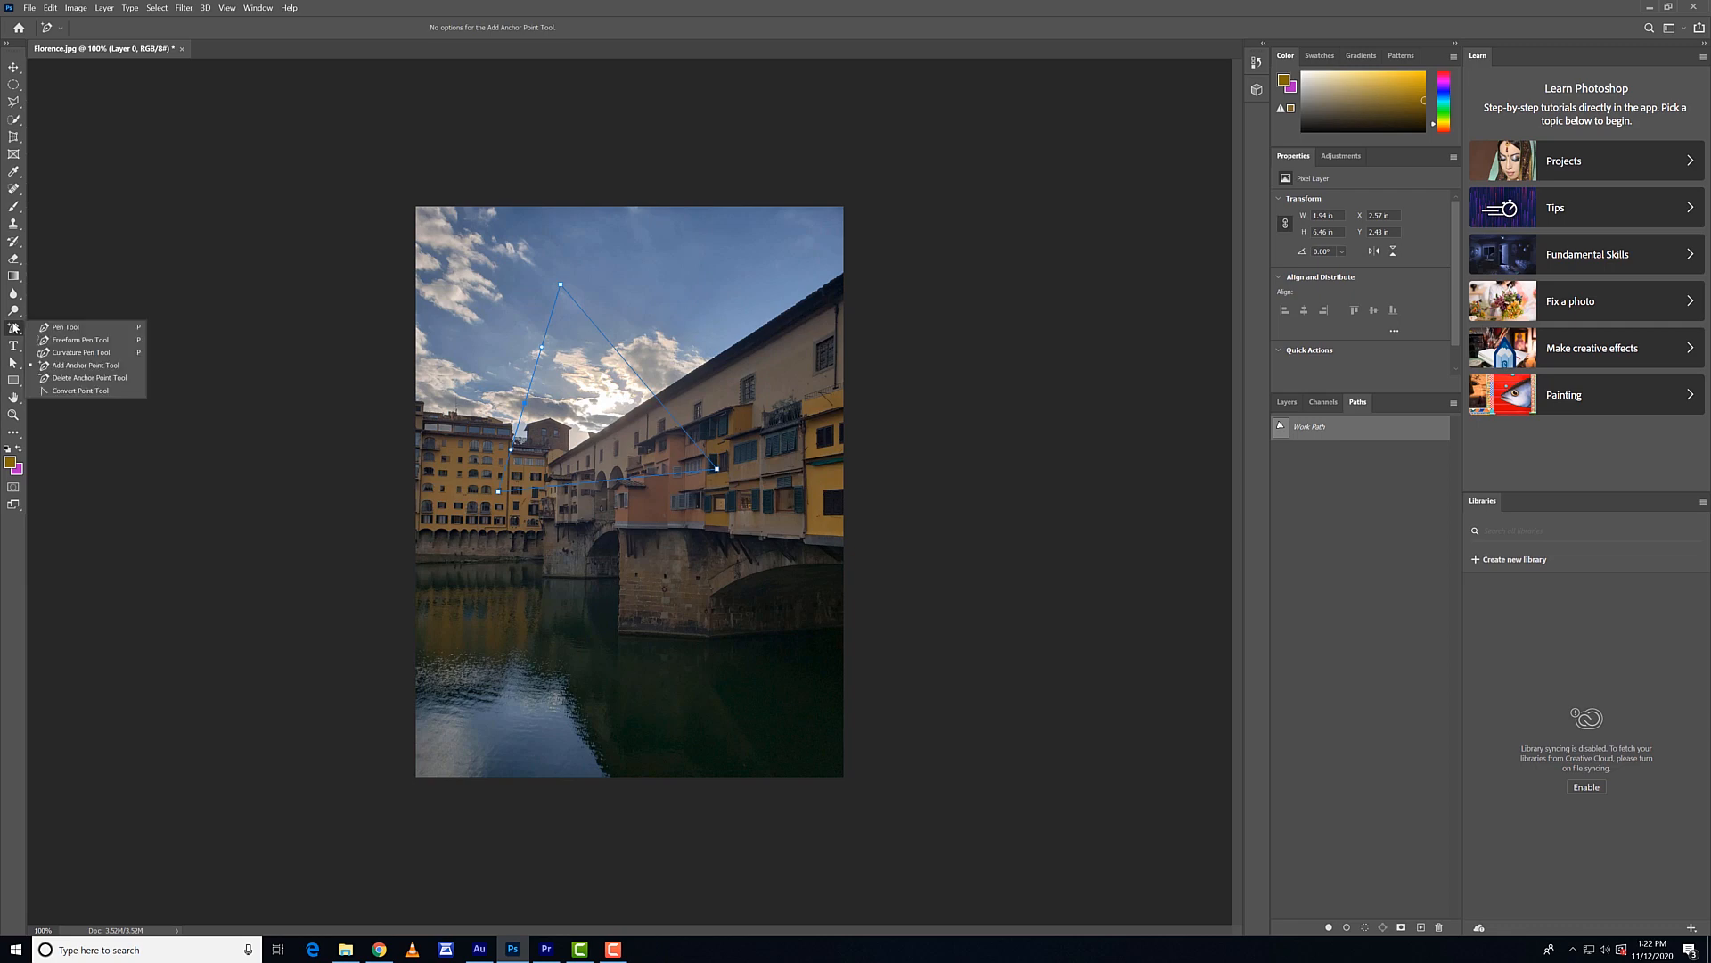
pyautogui.click(93, 378)
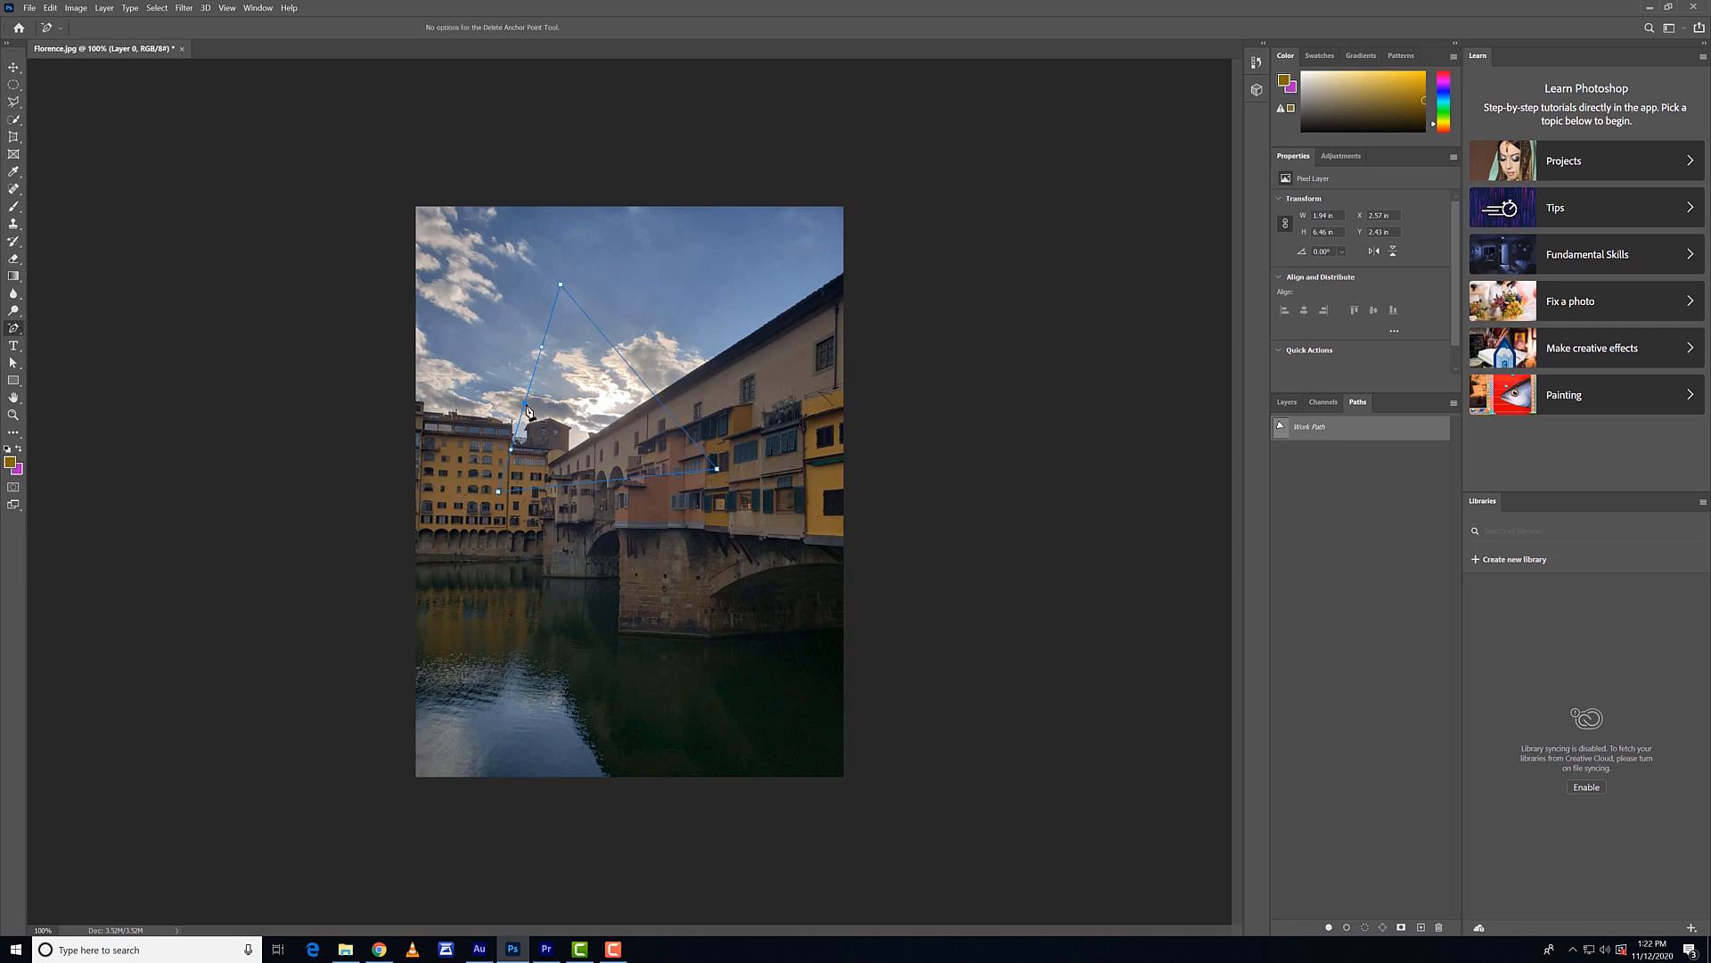
pyautogui.click(542, 347)
# Convert the triangle's corner on the bridge with the Convert Point tool, reshape its curve with both direction handles, and return to the Pen tool.
pyautogui.rightClick(20, 326)
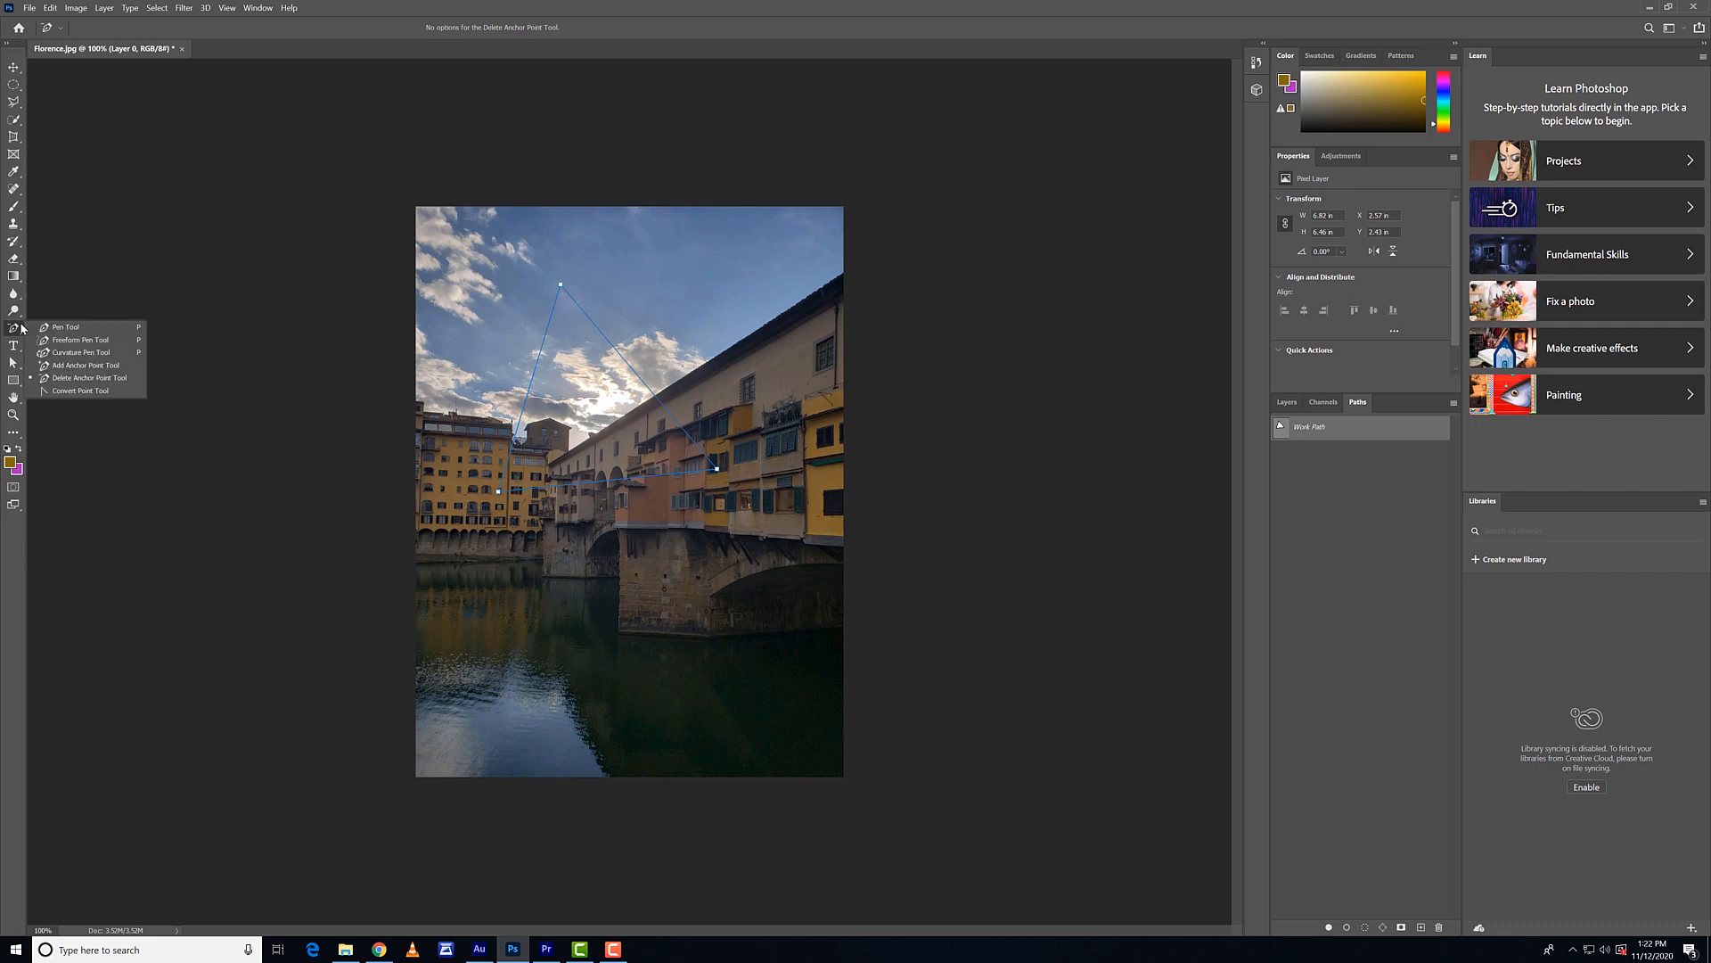
pyautogui.click(82, 391)
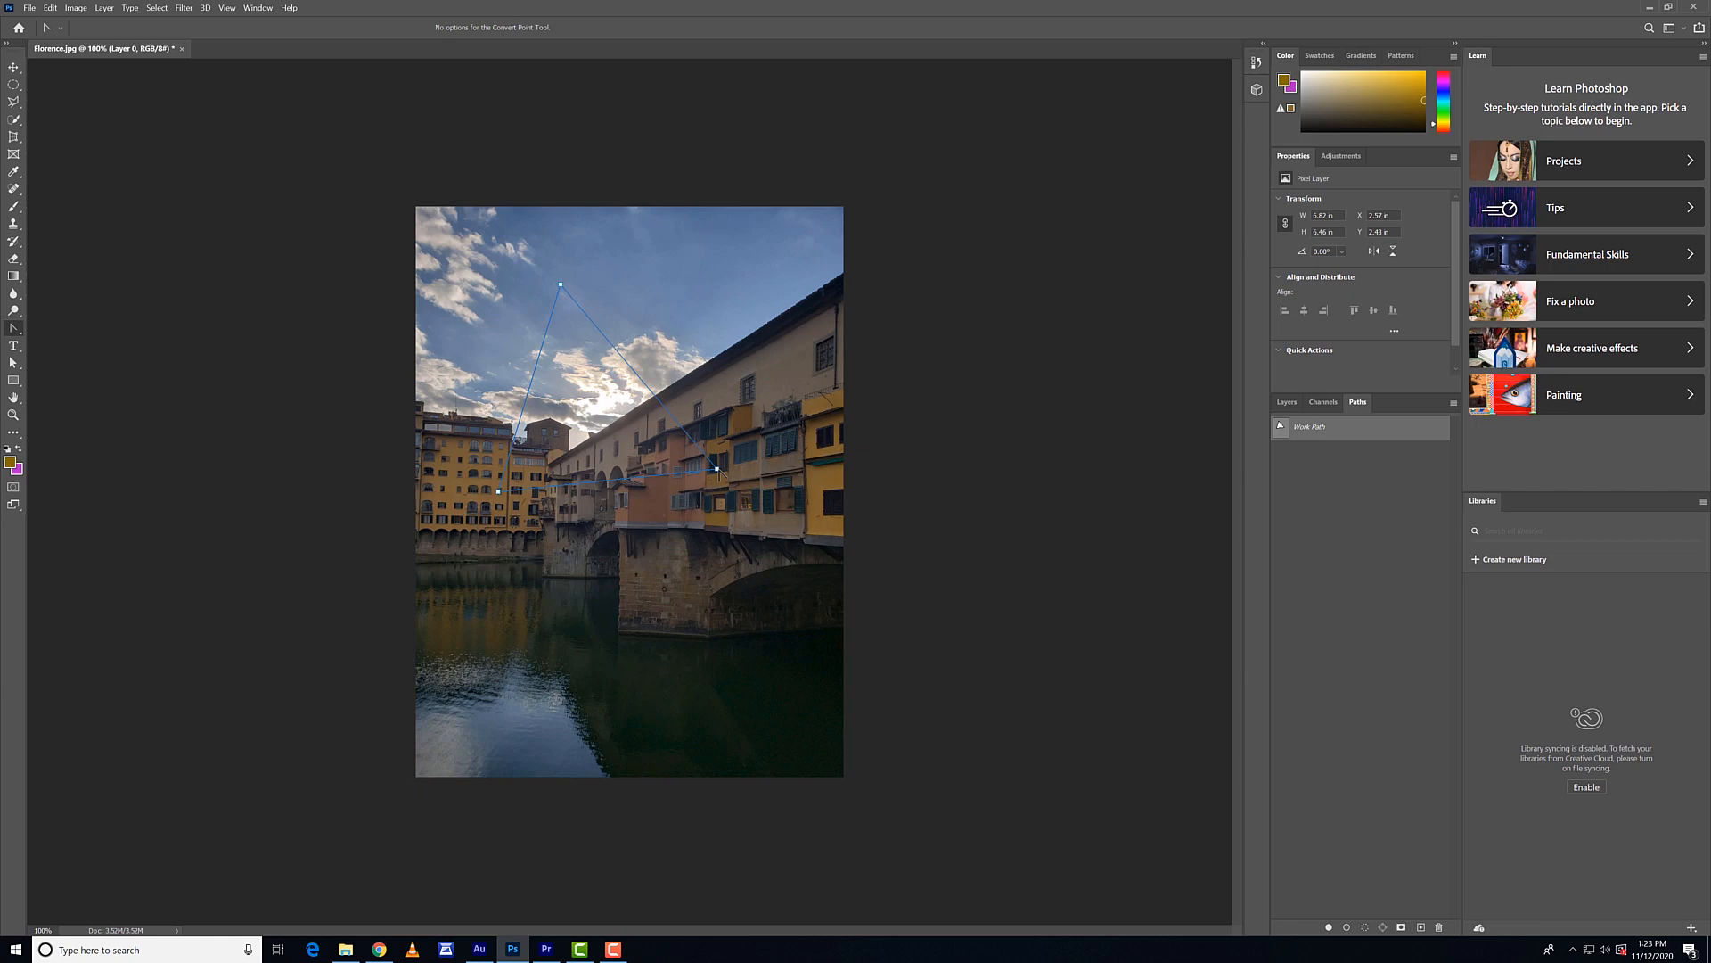
pyautogui.moveTo(719, 472); pyautogui.dragTo(708, 357)
pyautogui.moveTo(726, 584); pyautogui.dragTo(740, 568)
pyautogui.moveTo(779, 474); pyautogui.dragTo(603, 597)
pyautogui.moveTo(707, 355); pyautogui.dragTo(638, 383)
pyautogui.rightClick(12, 330)
pyautogui.click(82, 325)
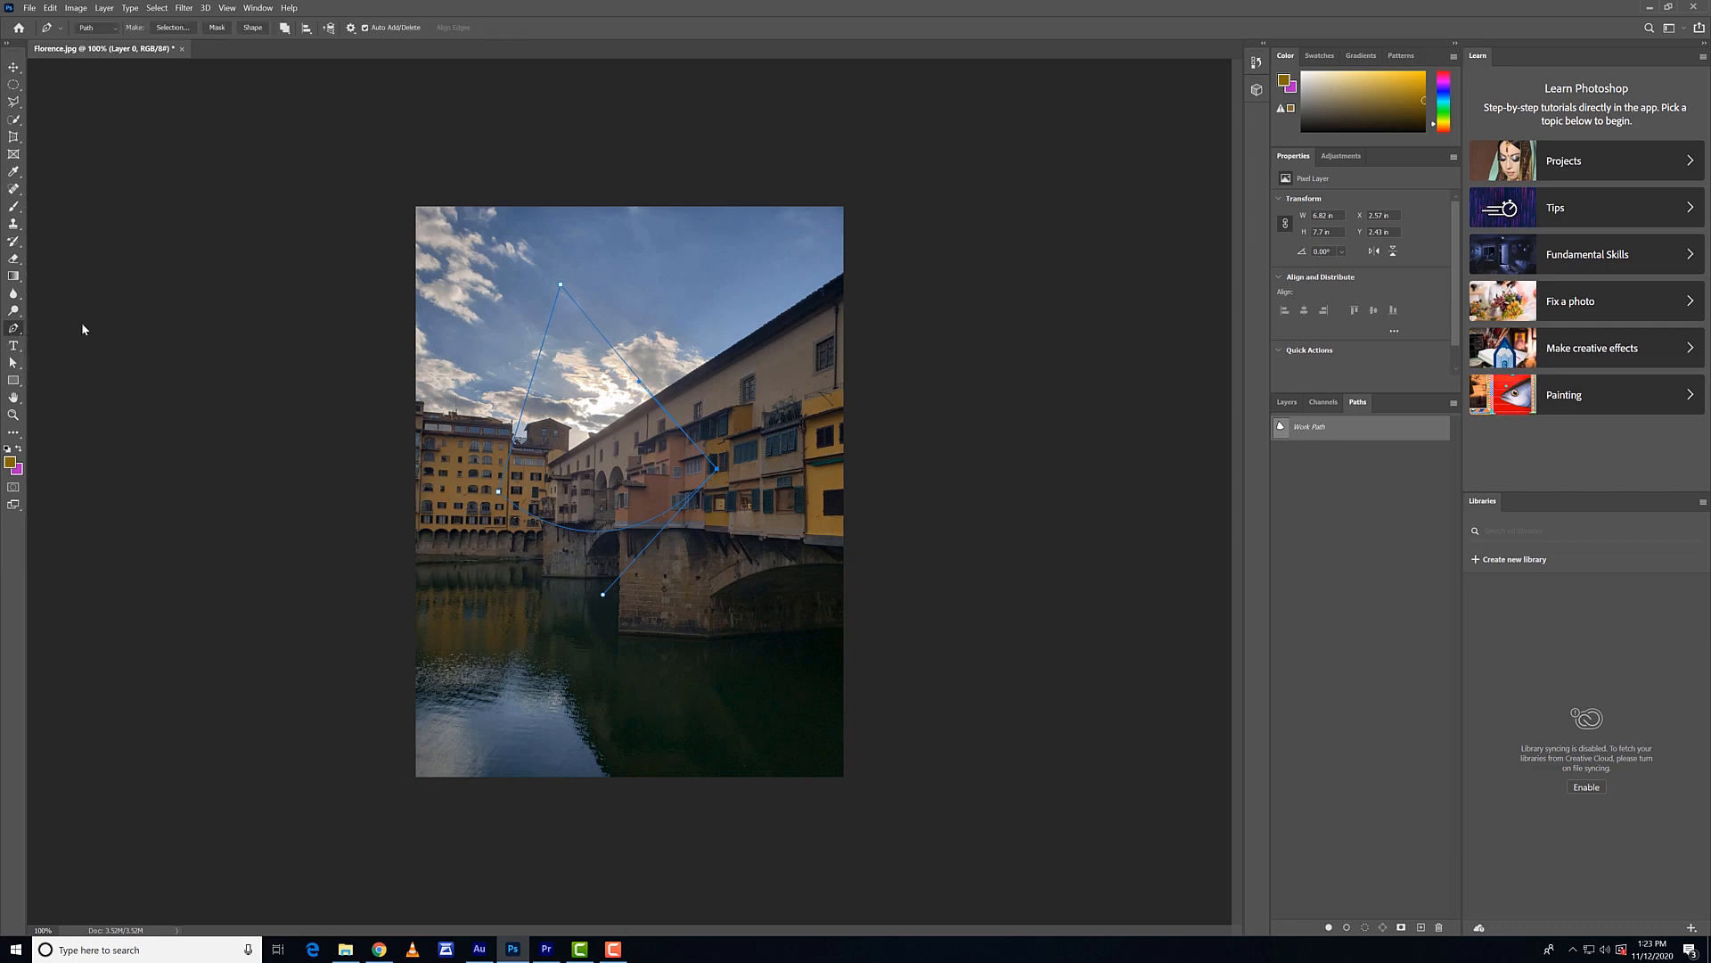